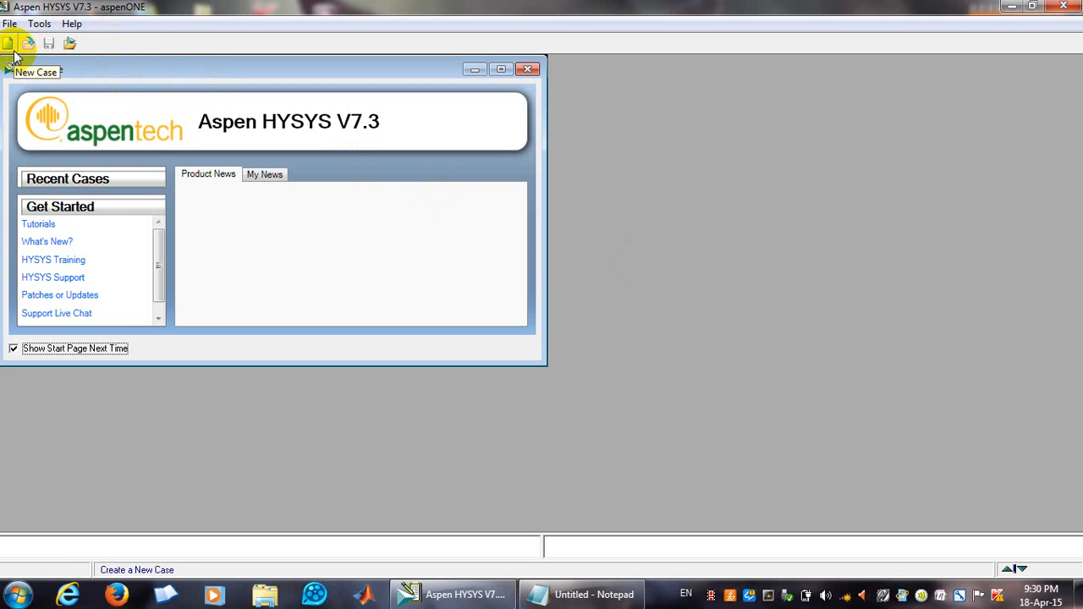
Start a new case and add a new component list.
{"action": "left_click", "coordinate": [7, 44]}
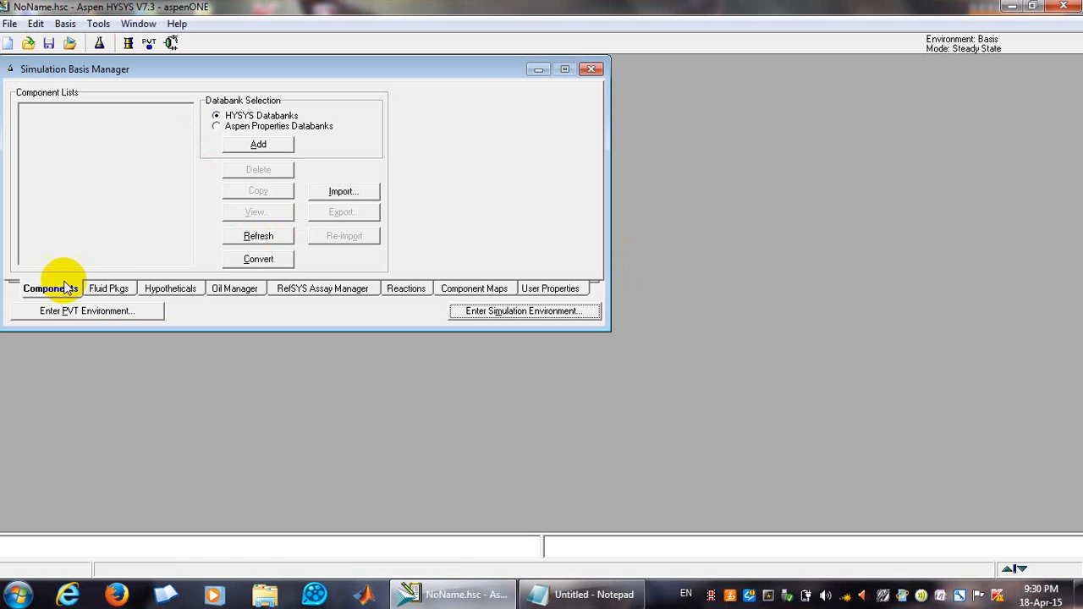
{"action": "left_click", "coordinate": [243, 147]}
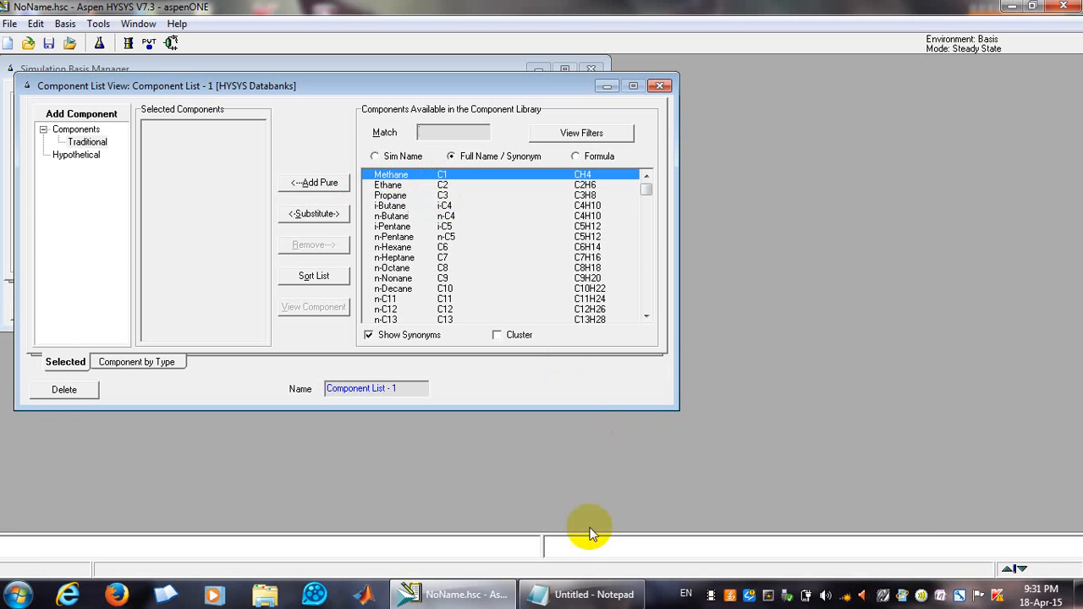
Review the methane combustion equation CH4+2O2===CO2+2H2O written in Notepad.
{"action": "left_click", "coordinate": [588, 595]}
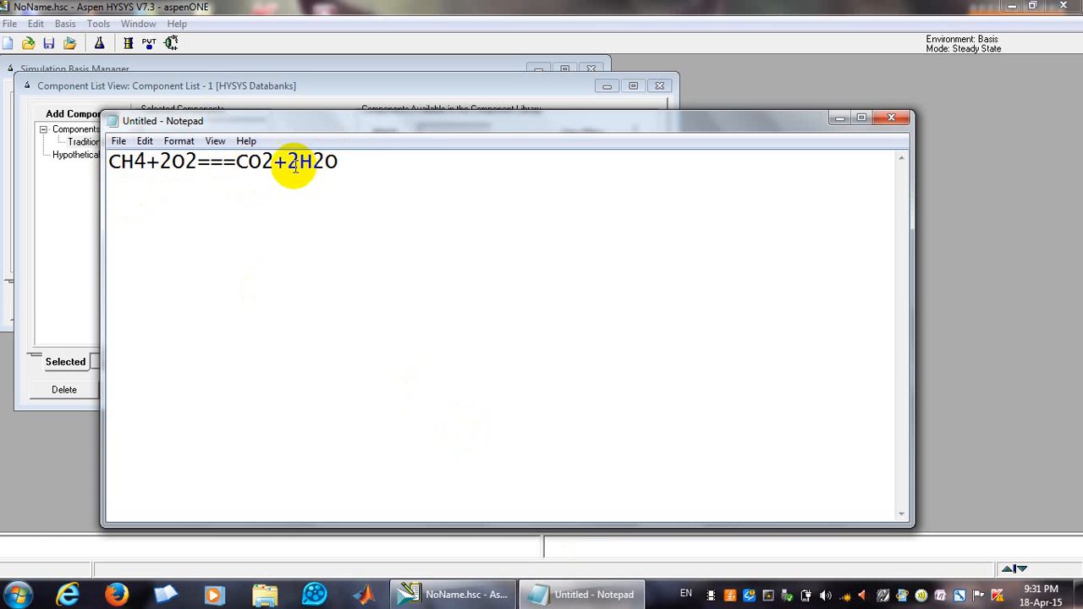
{"action": "left_click_drag", "start_coordinate": [289, 162], "coordinate": [313, 162]}
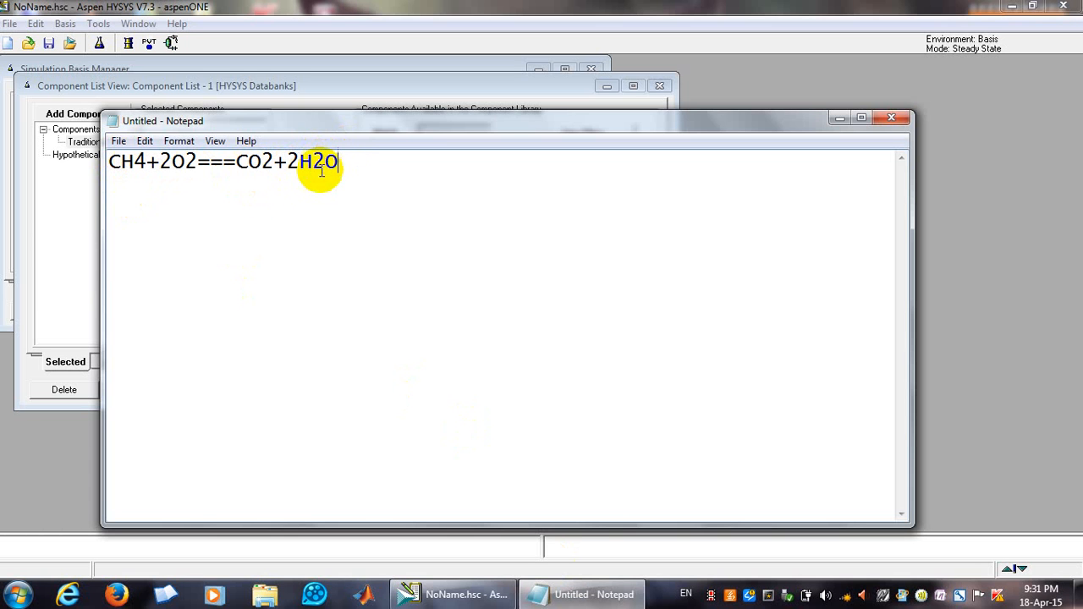
{"action": "left_click", "coordinate": [242, 97]}
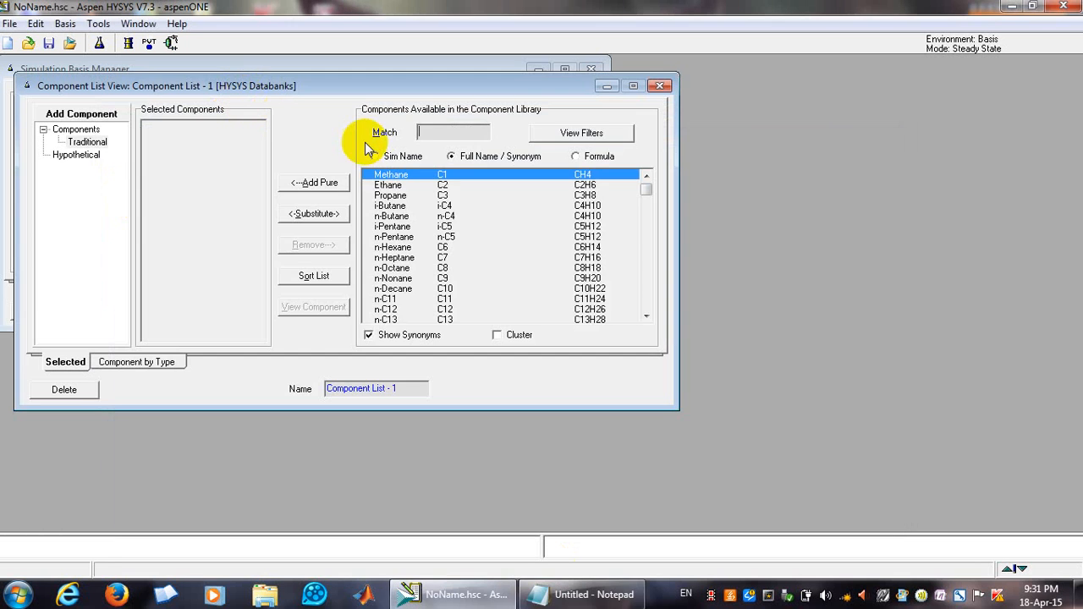
Close the first component list, create another one and add Methane to it.
{"action": "left_click", "coordinate": [660, 86]}
{"action": "left_click", "coordinate": [259, 146]}
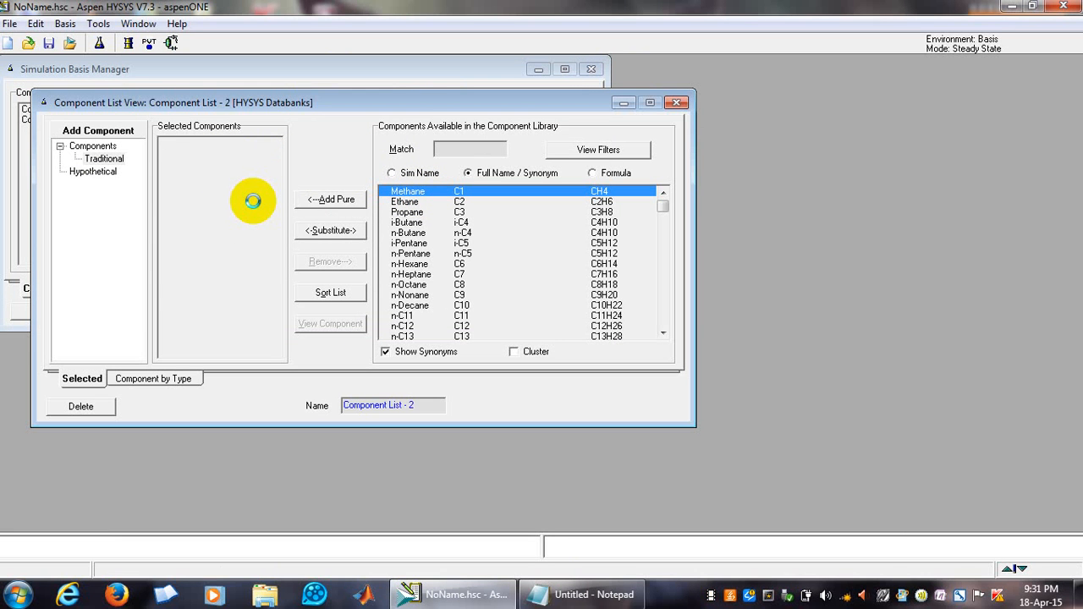
{"action": "left_click", "coordinate": [338, 201]}
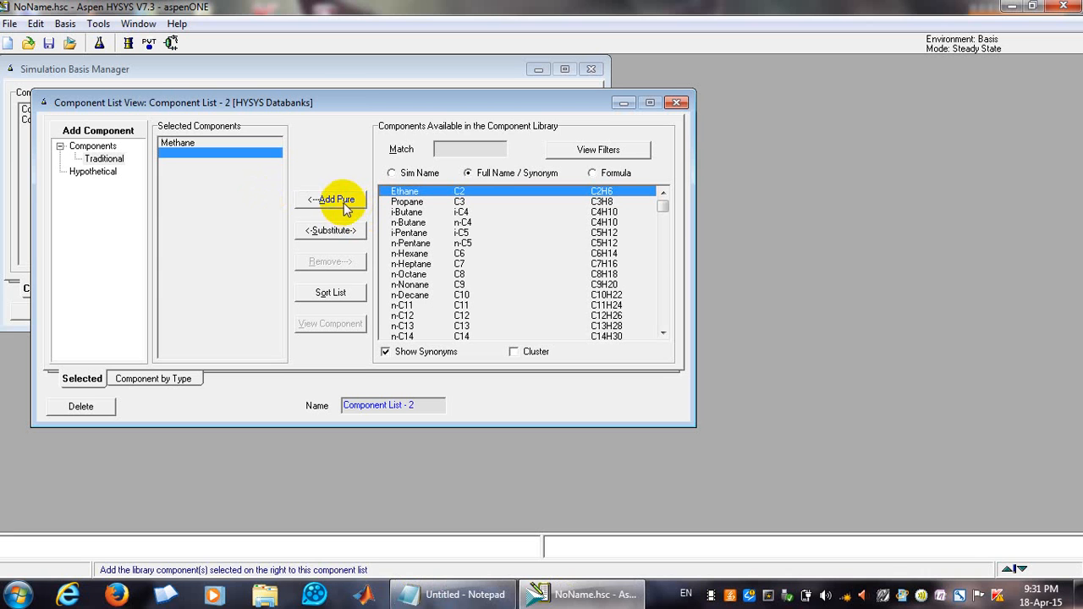
Search the component library for o2 and co2 and add Oxygen and CO2 to the list.
{"action": "left_click", "coordinate": [476, 150]}
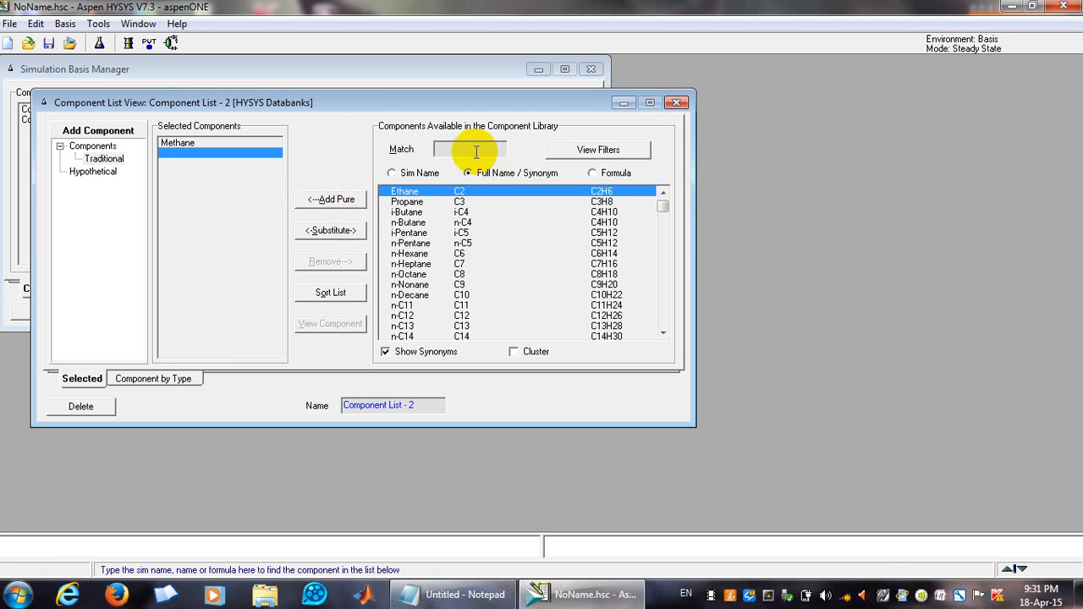
{"action": "type", "text": "o2"}
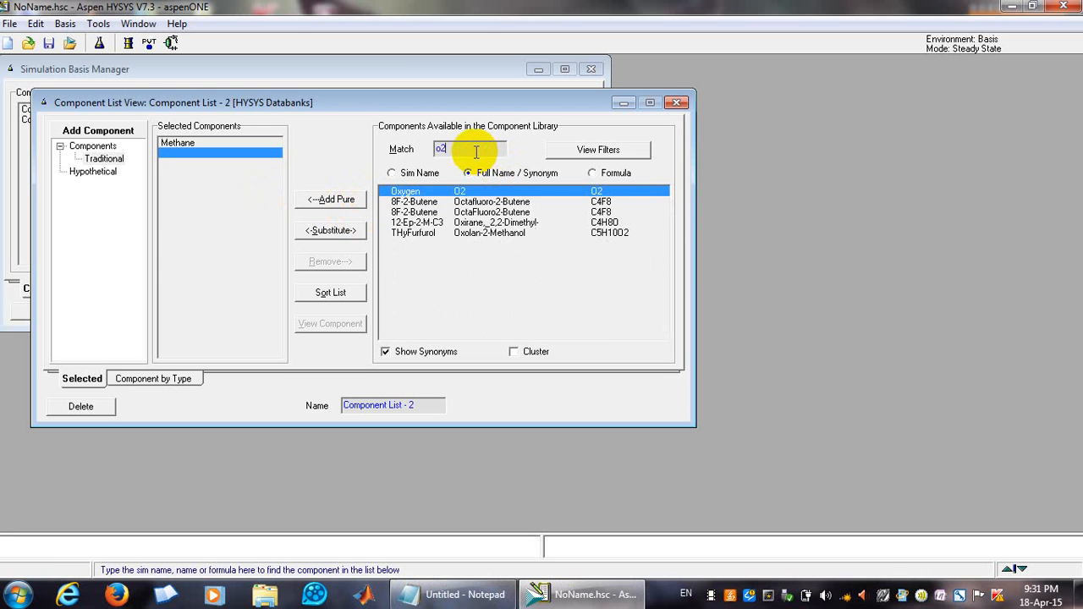
{"action": "left_click", "coordinate": [412, 190]}
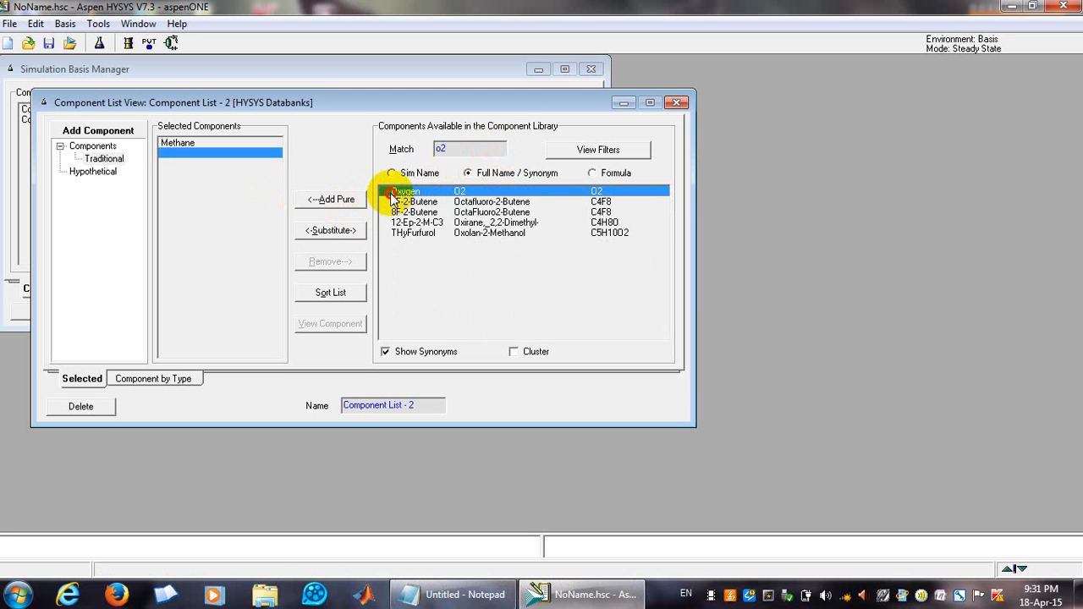
{"action": "double_click", "coordinate": [392, 193]}
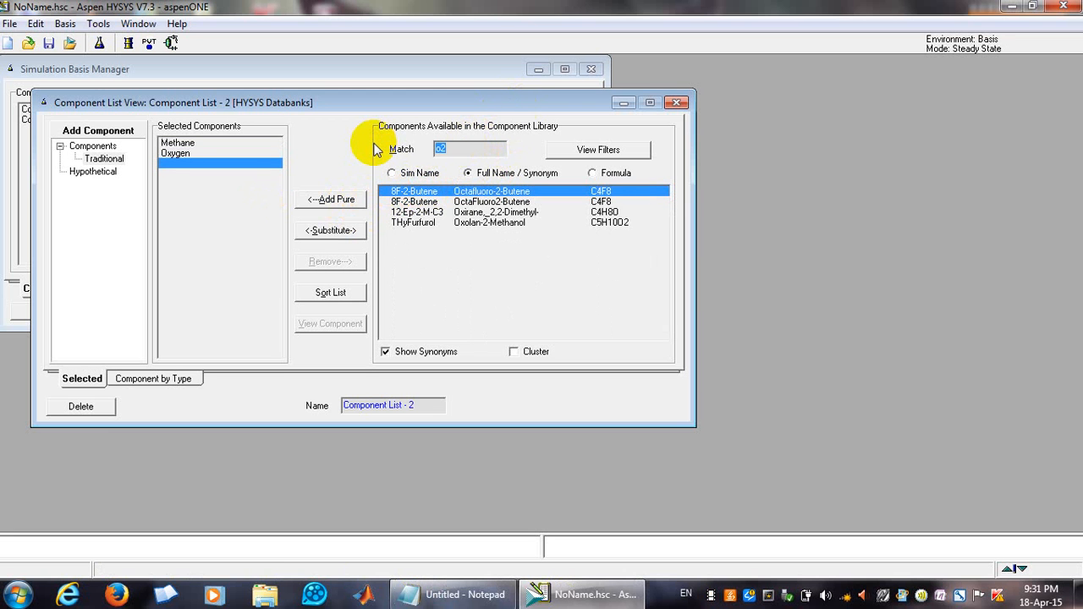
{"action": "type", "text": "co2"}
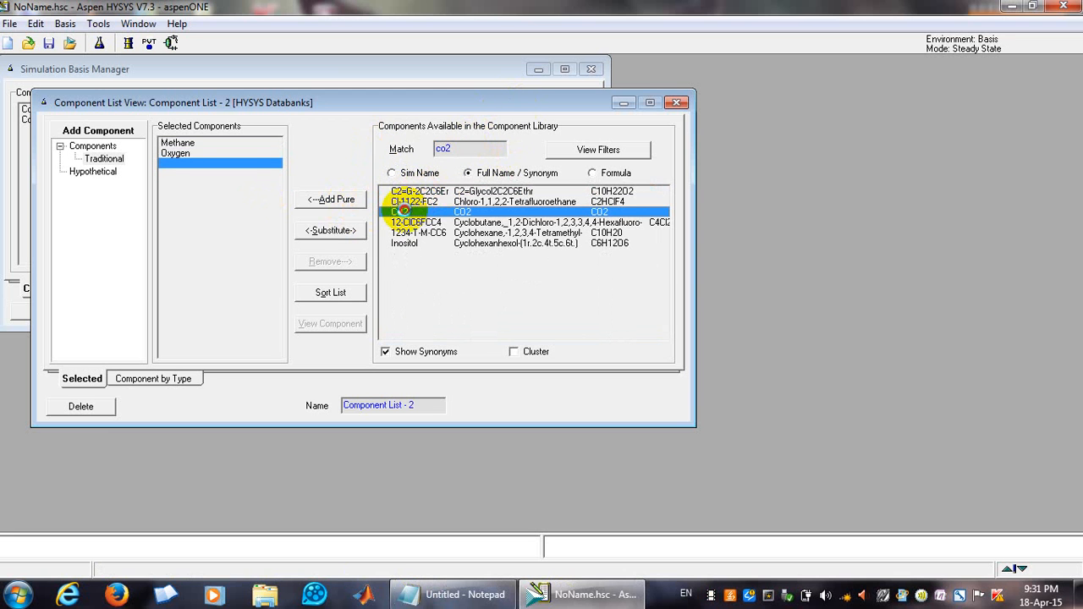
{"action": "double_click", "coordinate": [402, 210]}
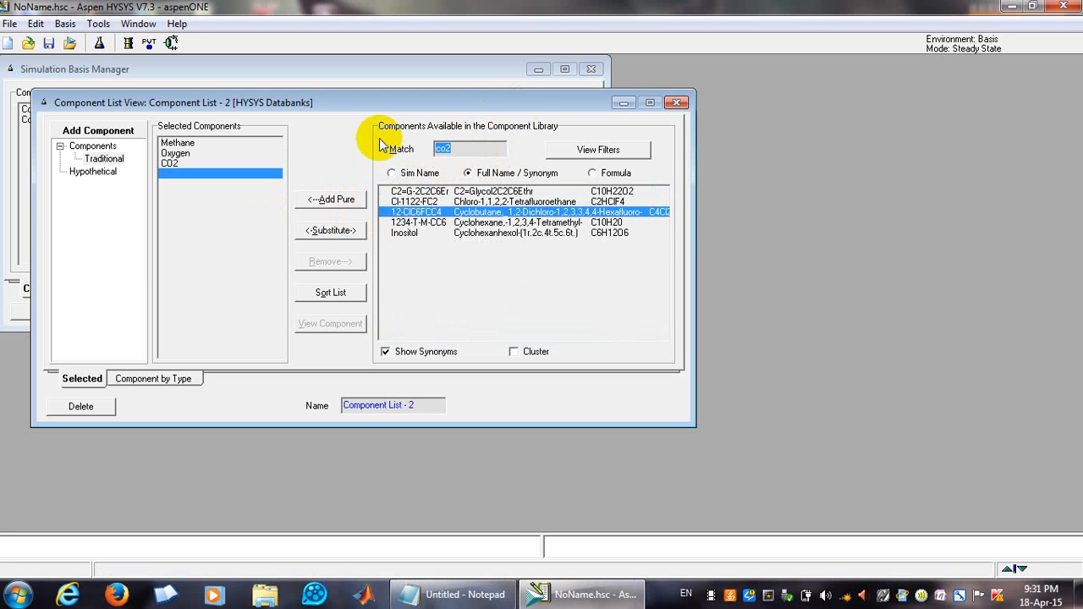
Search for h2o, add H2O to the component list and close the list view.
{"action": "type", "text": "h20"}
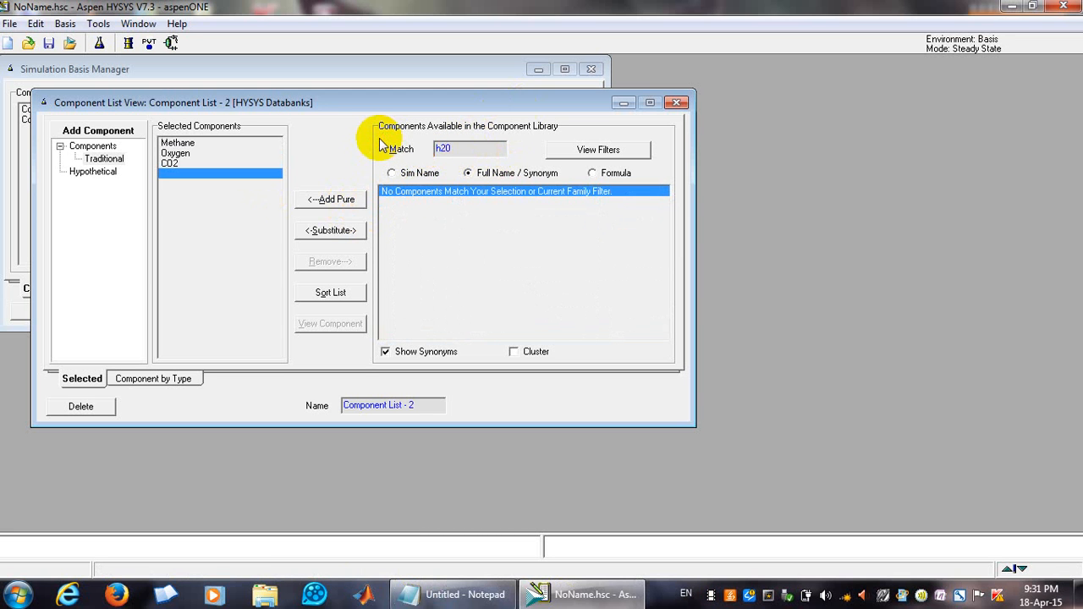
{"action": "key", "text": "BackSpace"}
{"action": "type", "text": "o"}
{"action": "double_click", "coordinate": [427, 191]}
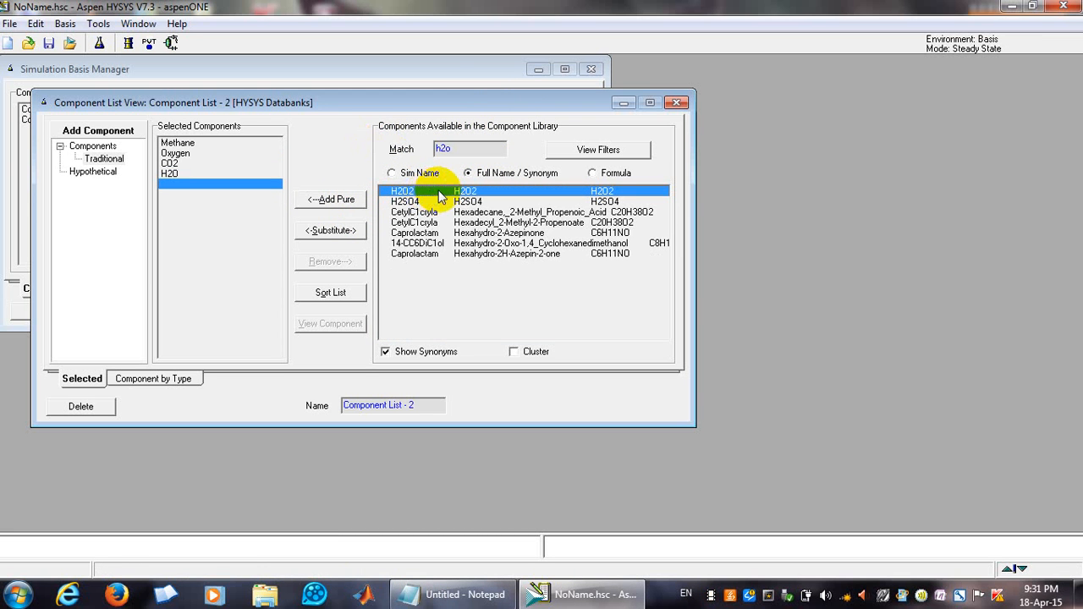
{"action": "left_click", "coordinate": [676, 103]}
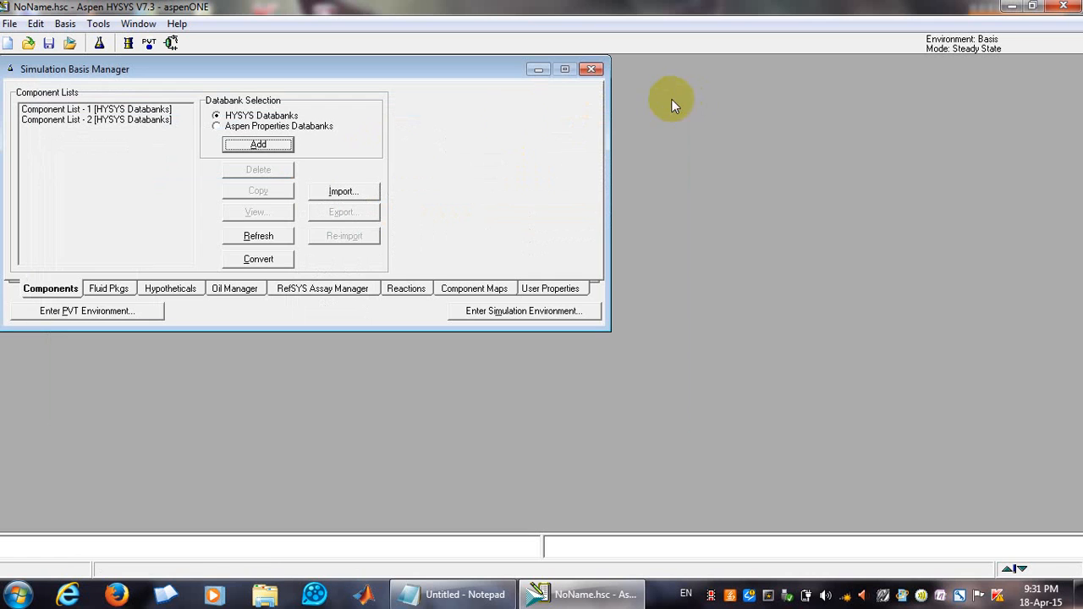
Add a fluid package using the NRTL property package and close it.
{"action": "left_click", "coordinate": [116, 291]}
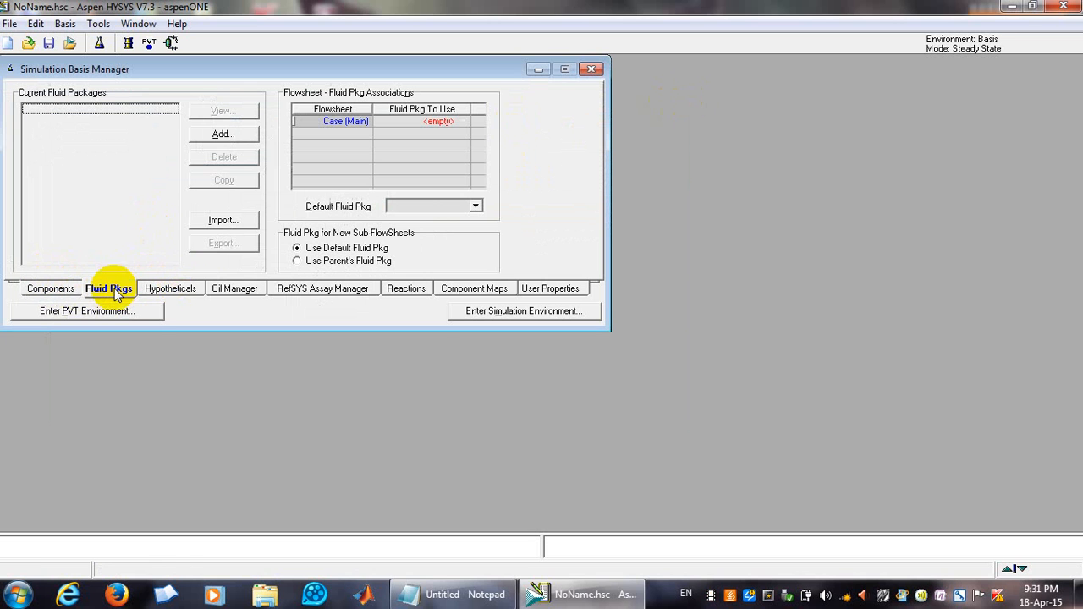
{"action": "left_click", "coordinate": [222, 135]}
{"action": "left_click_drag", "start_coordinate": [172, 193], "coordinate": [177, 254]}
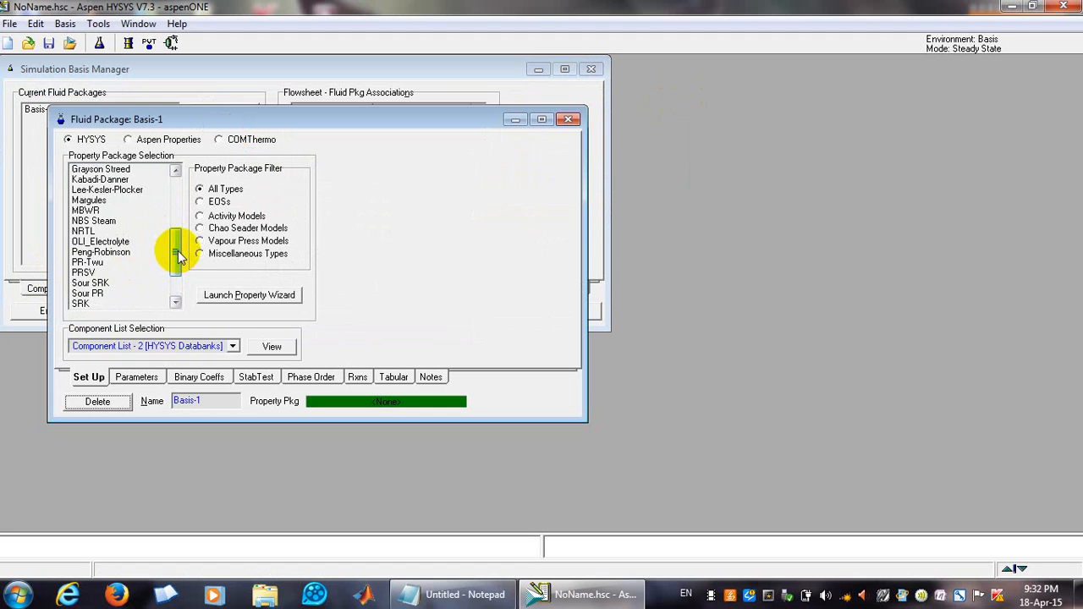
{"action": "left_click", "coordinate": [83, 231]}
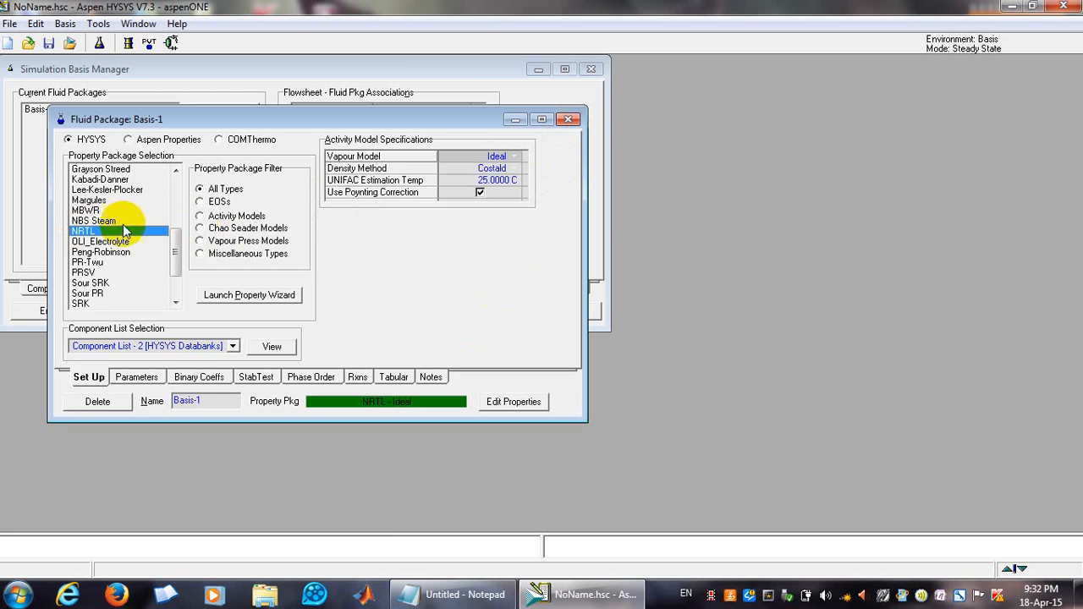
{"action": "left_click", "coordinate": [569, 120]}
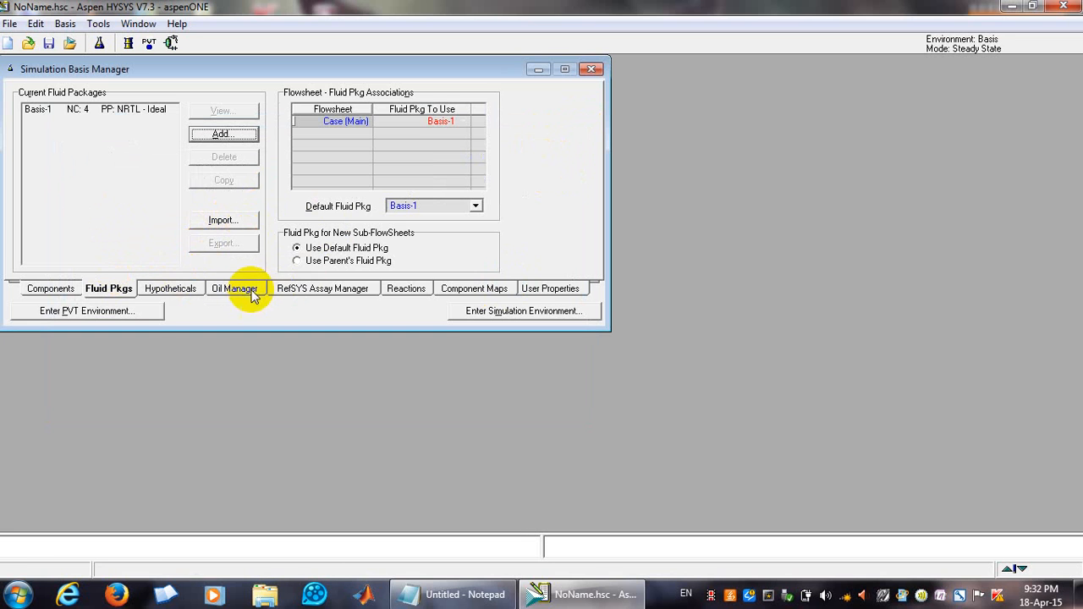
Add a new Conversion reaction from the HYSYS reaction types.
{"action": "left_click", "coordinate": [401, 285]}
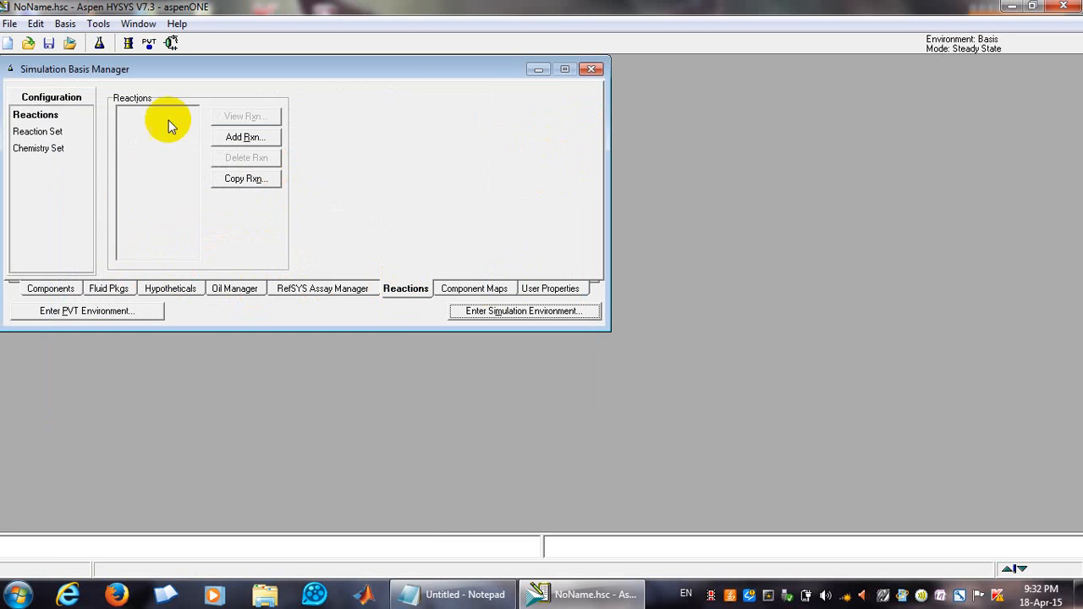
{"action": "left_click", "coordinate": [245, 140]}
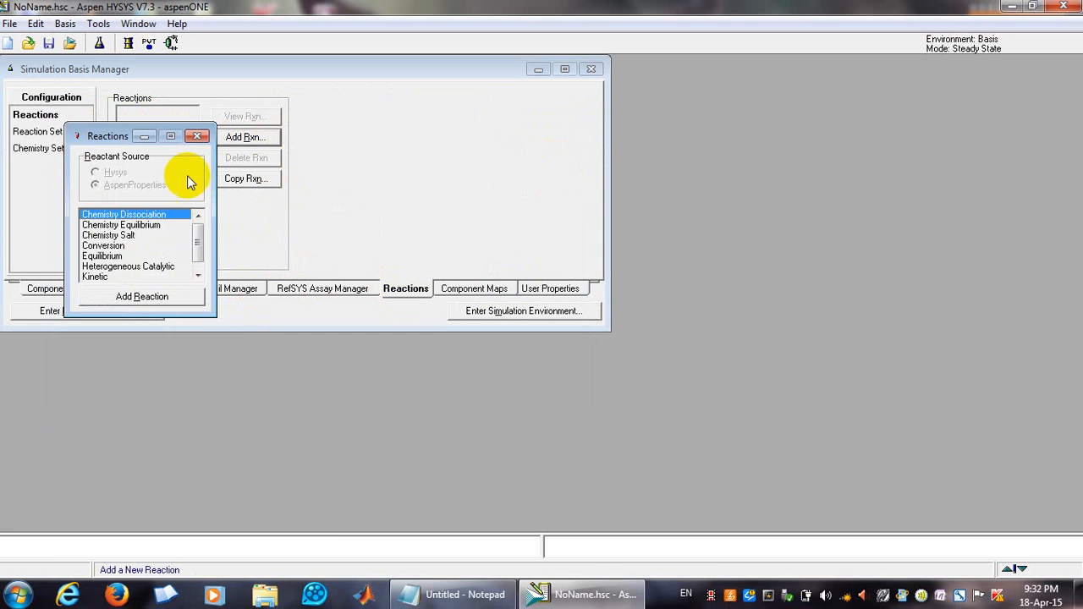
{"action": "left_click", "coordinate": [103, 247]}
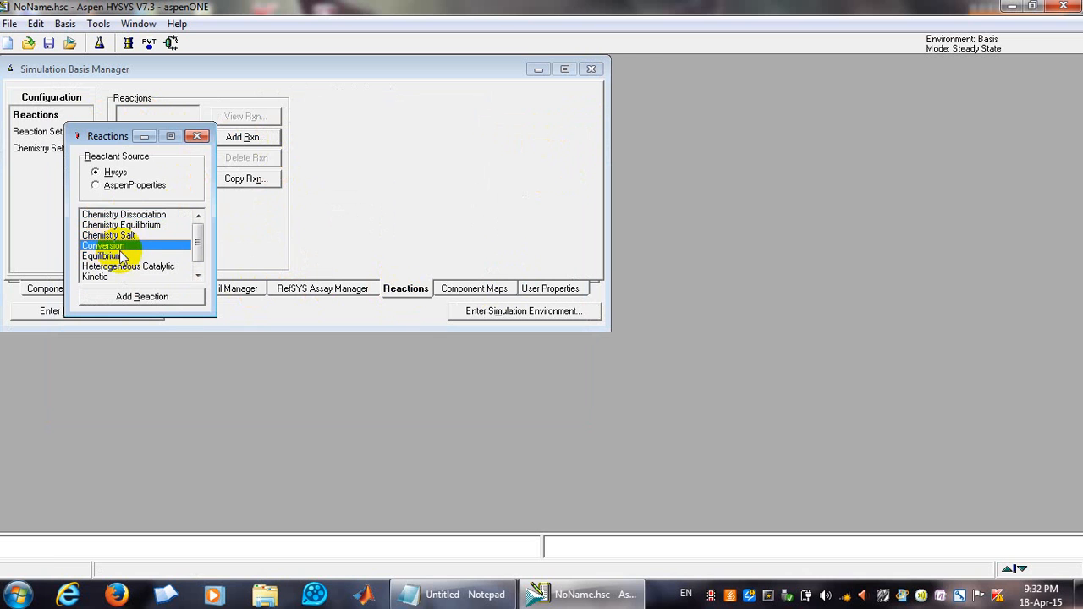
{"action": "left_click", "coordinate": [143, 298]}
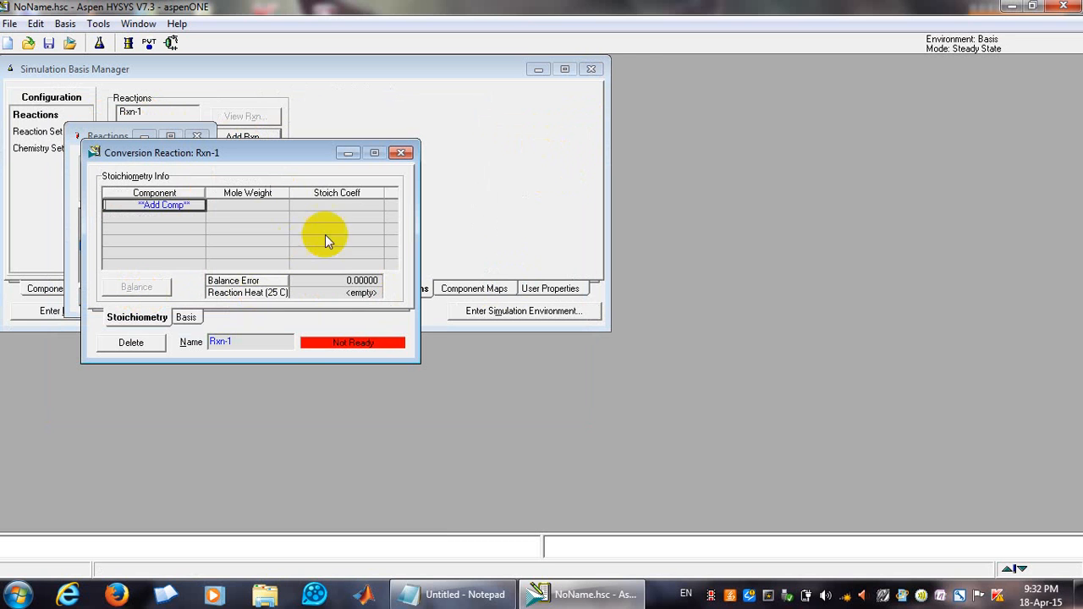
Add Methane, Oxygen, H2O and CO2 as components of the conversion reaction.
{"action": "left_click", "coordinate": [191, 204]}
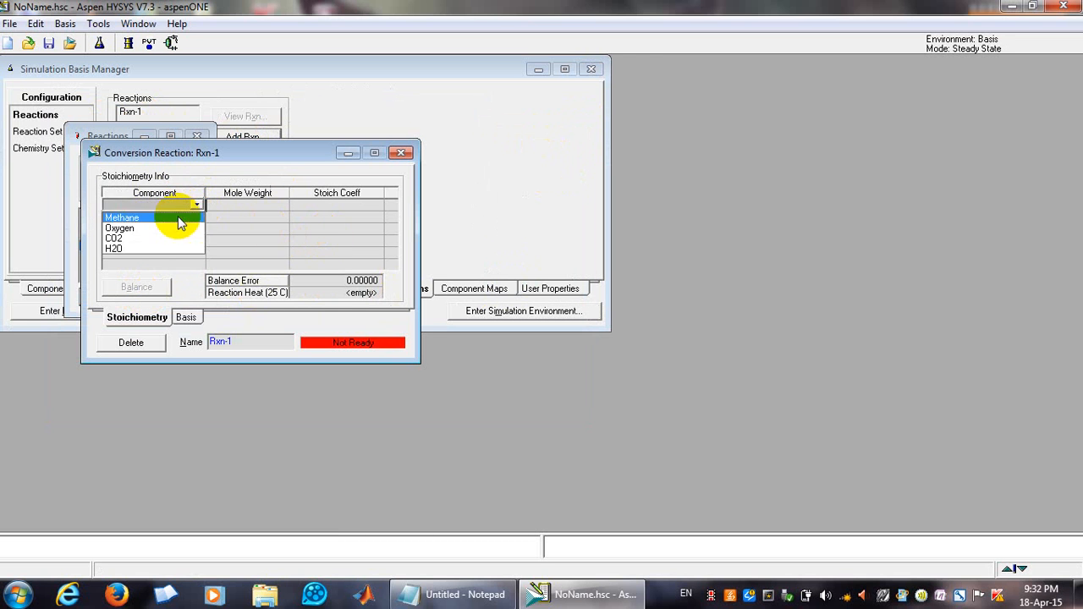
{"action": "left_click", "coordinate": [181, 217]}
{"action": "left_click", "coordinate": [197, 217]}
{"action": "left_click", "coordinate": [190, 235]}
{"action": "left_click", "coordinate": [196, 230]}
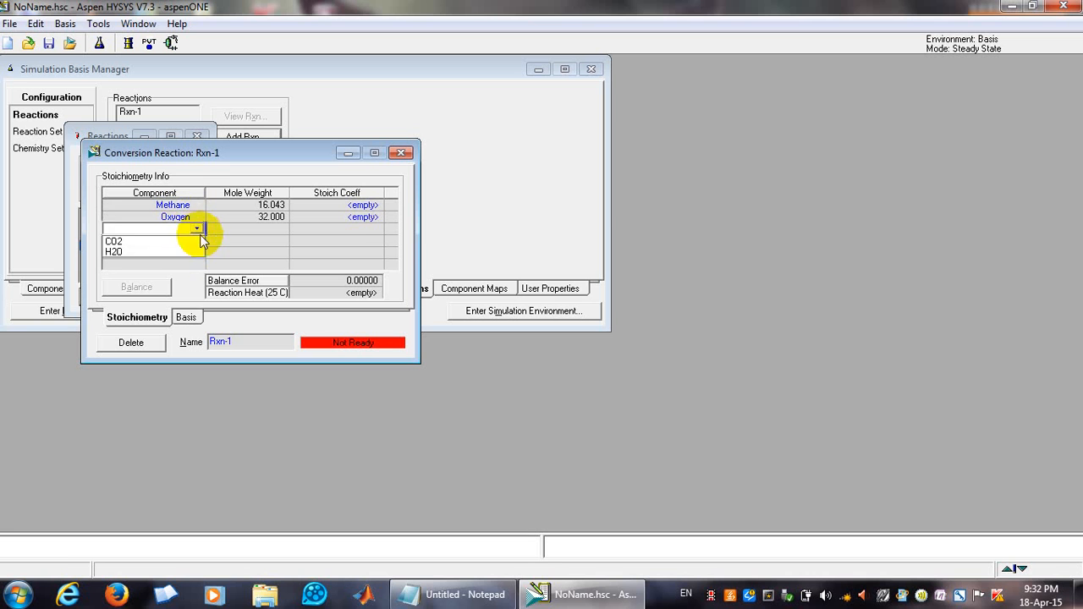
{"action": "left_click", "coordinate": [186, 251]}
{"action": "left_click", "coordinate": [197, 240]}
{"action": "left_click", "coordinate": [189, 253]}
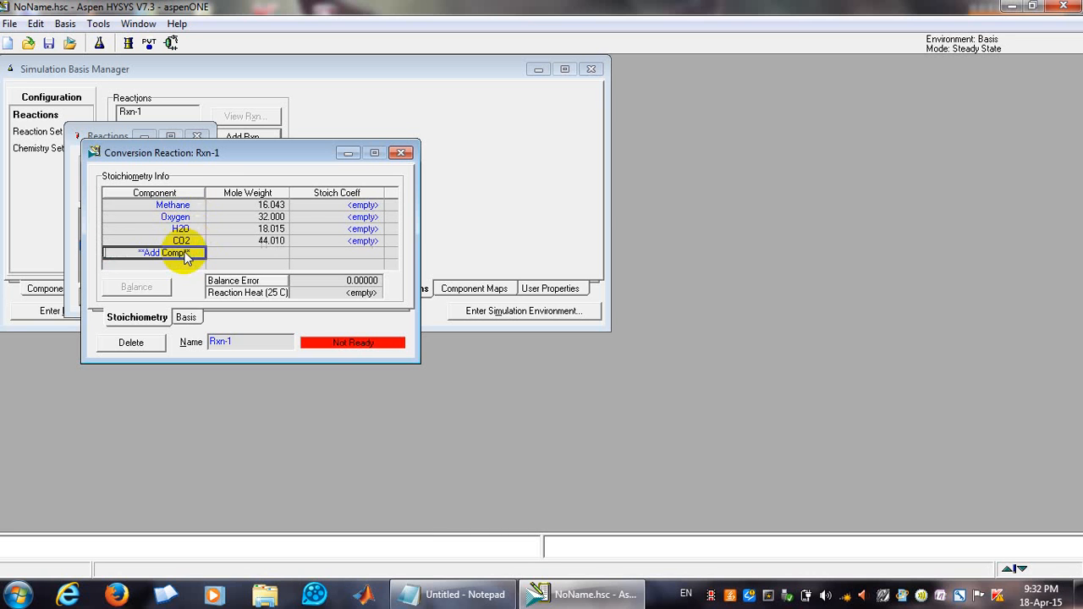
Check the equation in Notepad and set Methane's stoichiometric coefficient to -1.
{"action": "left_click", "coordinate": [348, 206]}
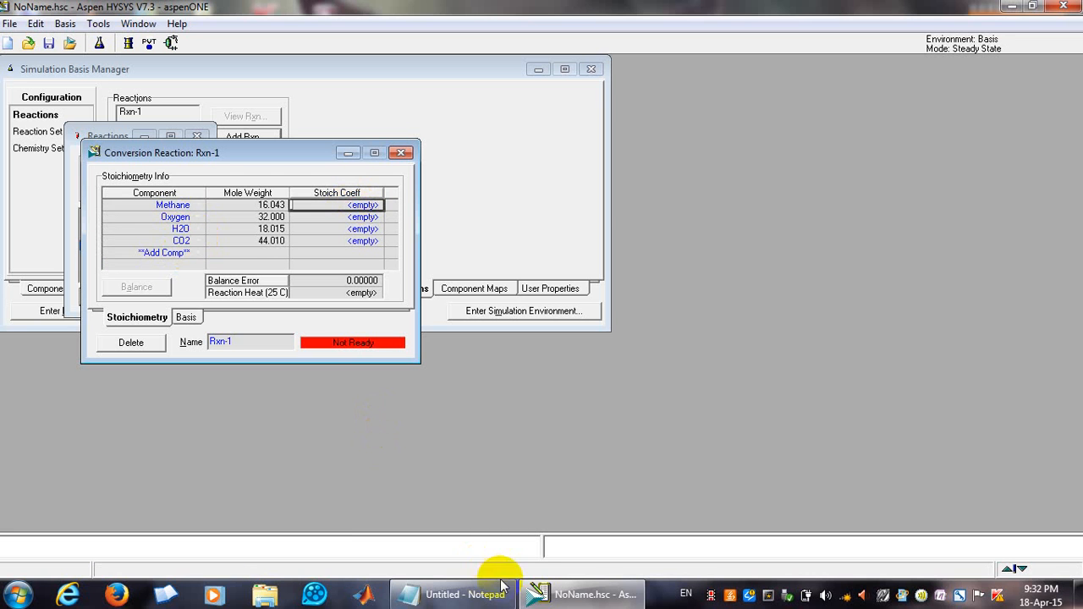
{"action": "left_click", "coordinate": [474, 595]}
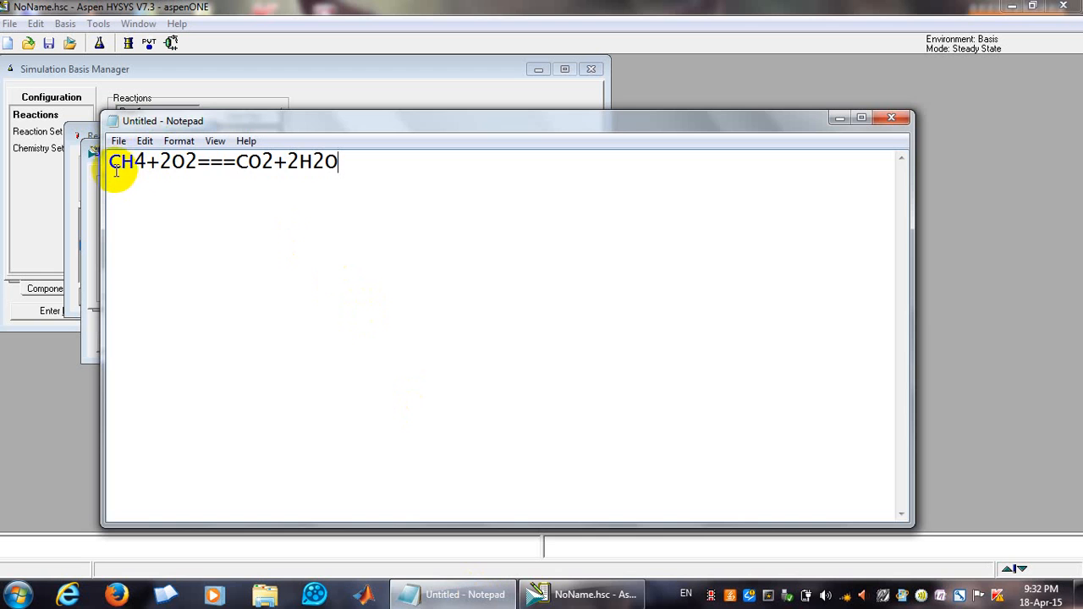
{"action": "left_click", "coordinate": [92, 151]}
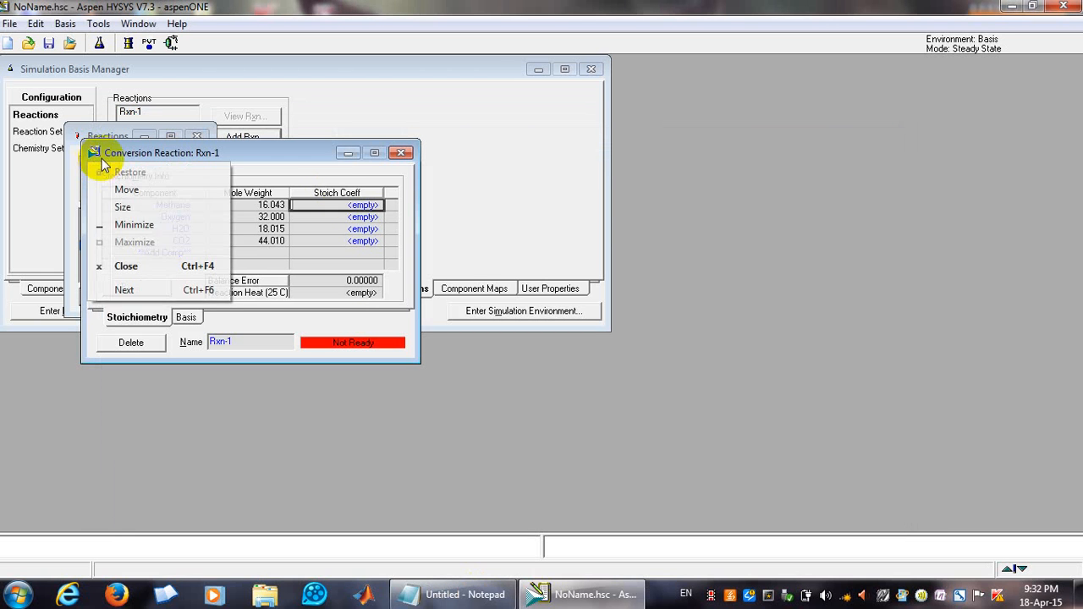
{"action": "left_click", "coordinate": [353, 208]}
{"action": "type", "text": "-1"}
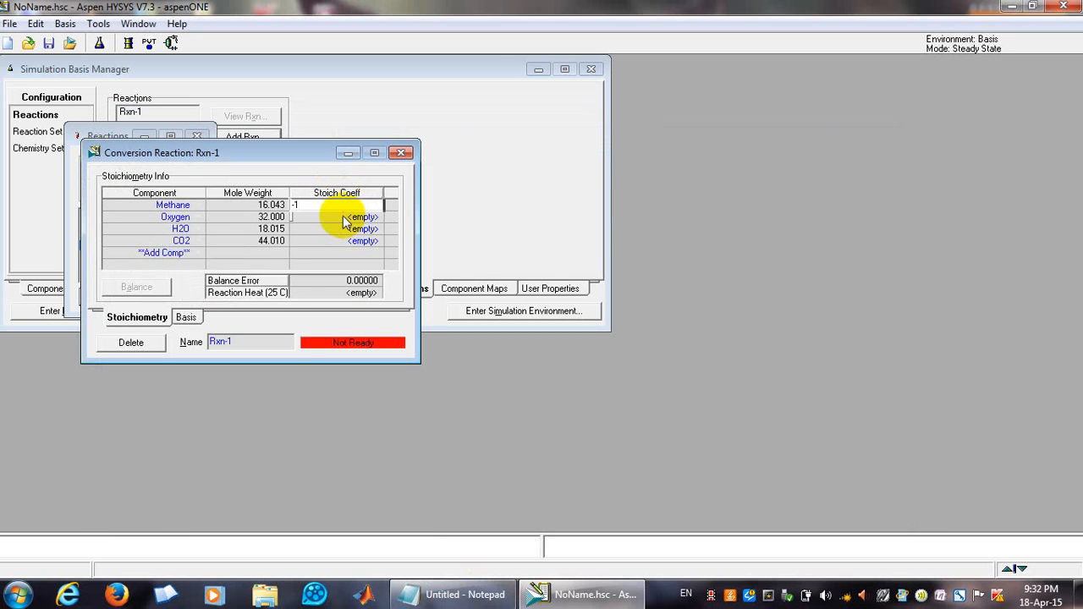
Set Oxygen's stoichiometric coefficient to -2, checking the equation in Notepad.
{"action": "left_click", "coordinate": [346, 218]}
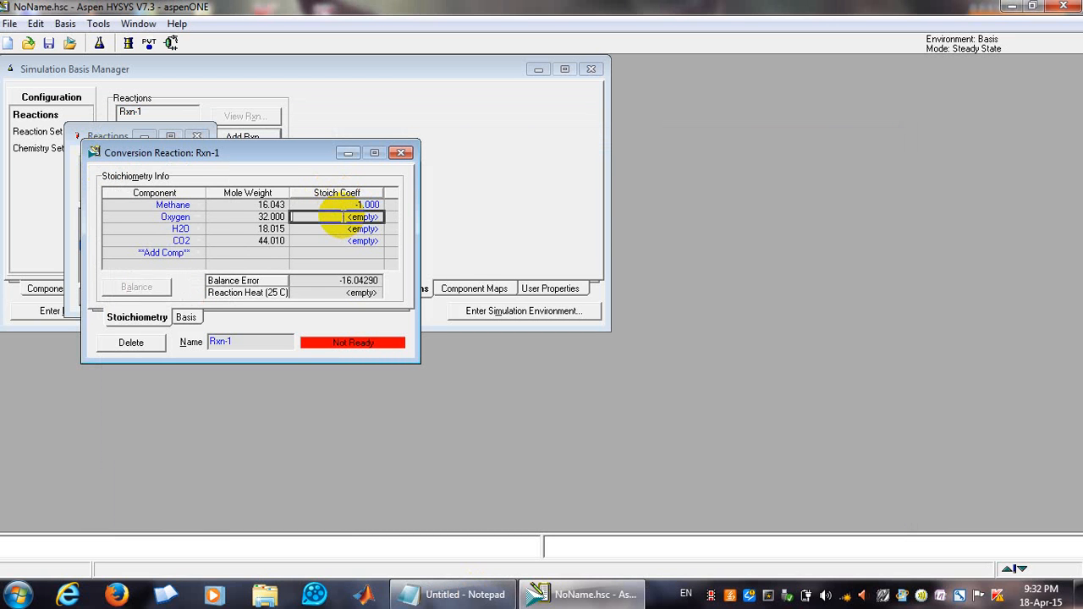
{"action": "left_click", "coordinate": [476, 592]}
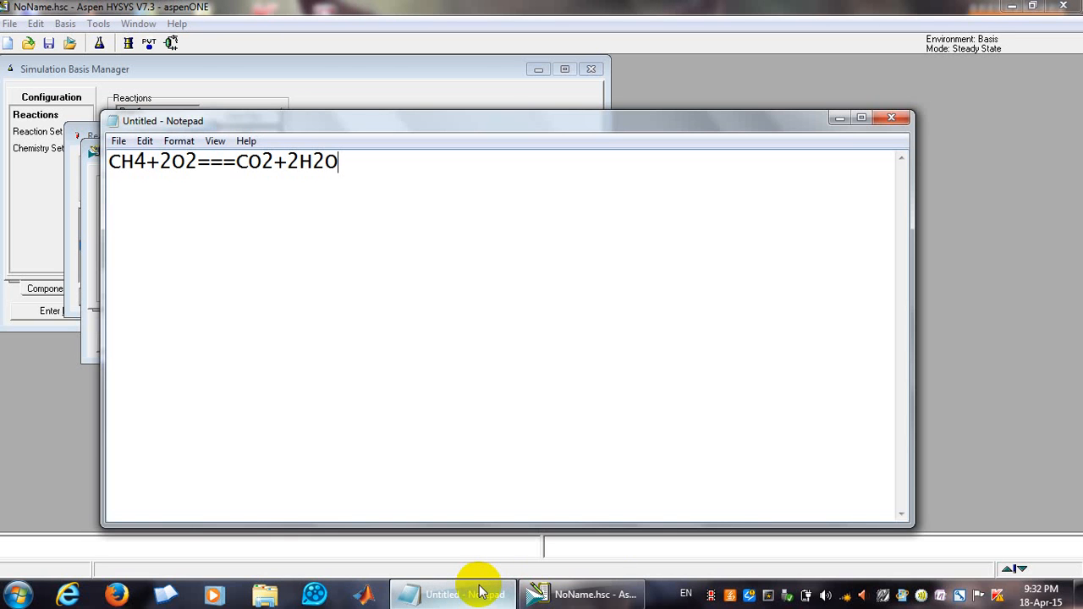
{"action": "left_click", "coordinate": [477, 592]}
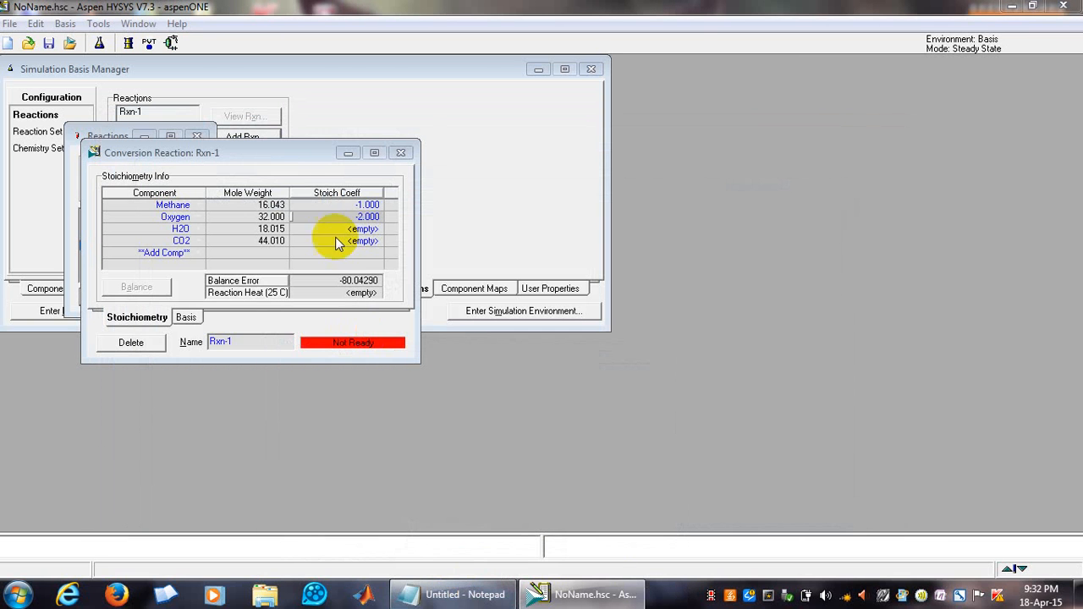
Set H2O's stoichiometric coefficient to 1 and select CO2's coefficient cell.
{"action": "left_click", "coordinate": [333, 228]}
{"action": "type", "text": "1"}
{"action": "left_click", "coordinate": [325, 241]}
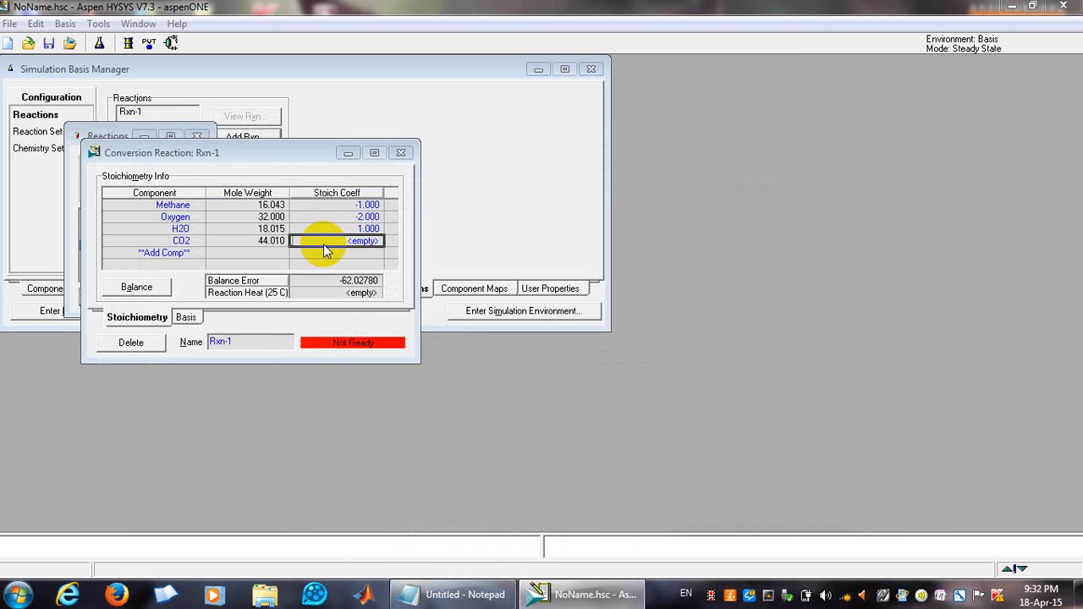
Set H2O's stoichiometric coefficient to 2 and CO2's coefficient to 1.
{"action": "type", "text": "2"}
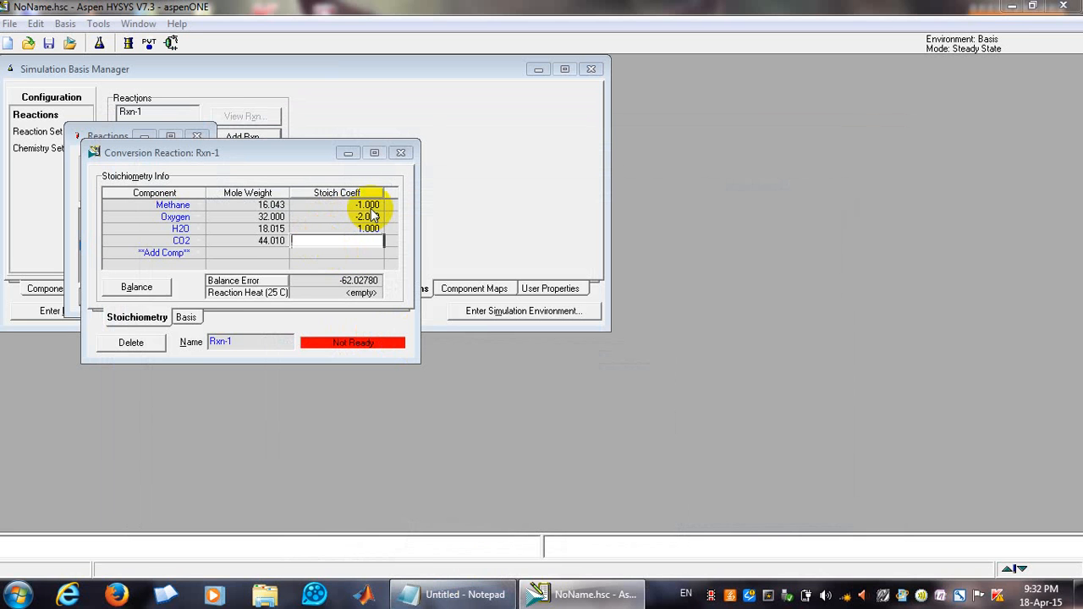
{"action": "key", "text": "Return"}
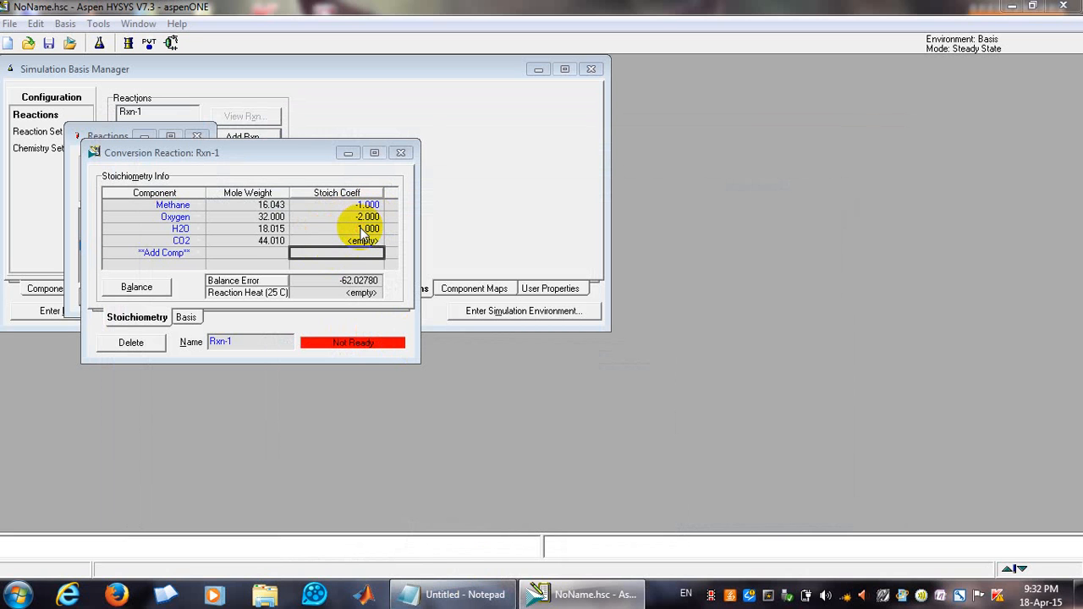
{"action": "key", "text": "Up"}
{"action": "key", "text": "Up"}
{"action": "type", "text": "2"}
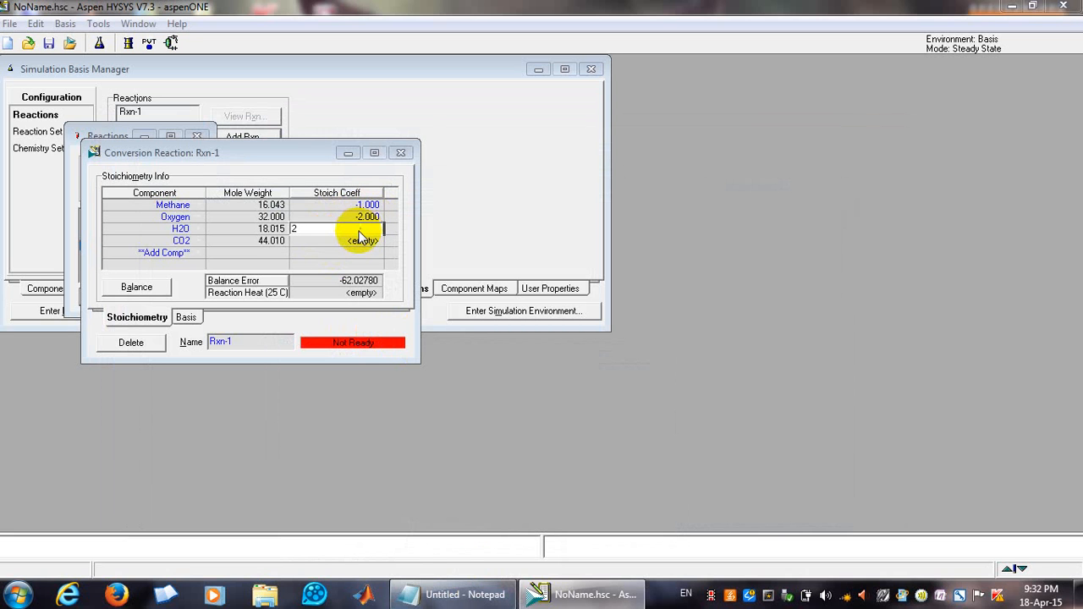
{"action": "key", "text": "Return"}
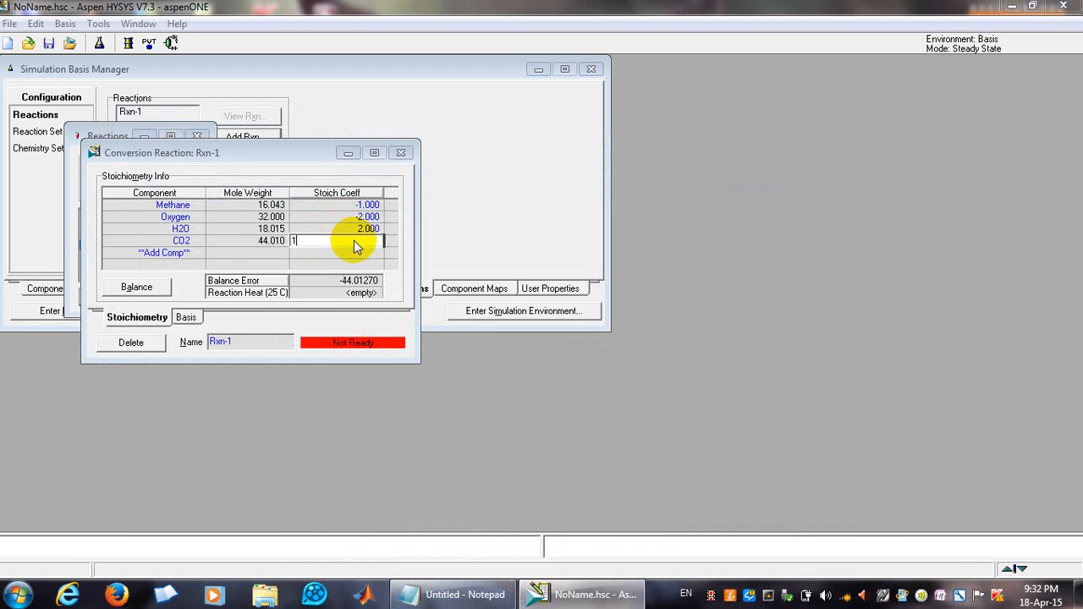
{"action": "type", "text": "1"}
{"action": "key", "text": "Return"}
Compare the coefficients against the equation in Notepad and balance the reaction stoichiometry.
{"action": "left_click", "coordinate": [464, 595]}
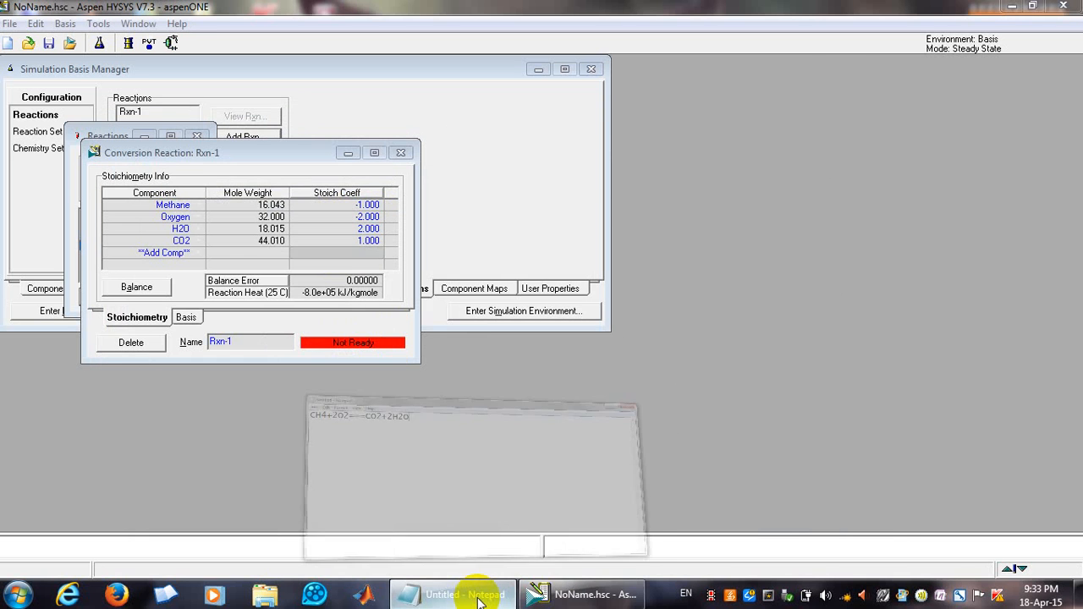
{"action": "left_click", "coordinate": [474, 594]}
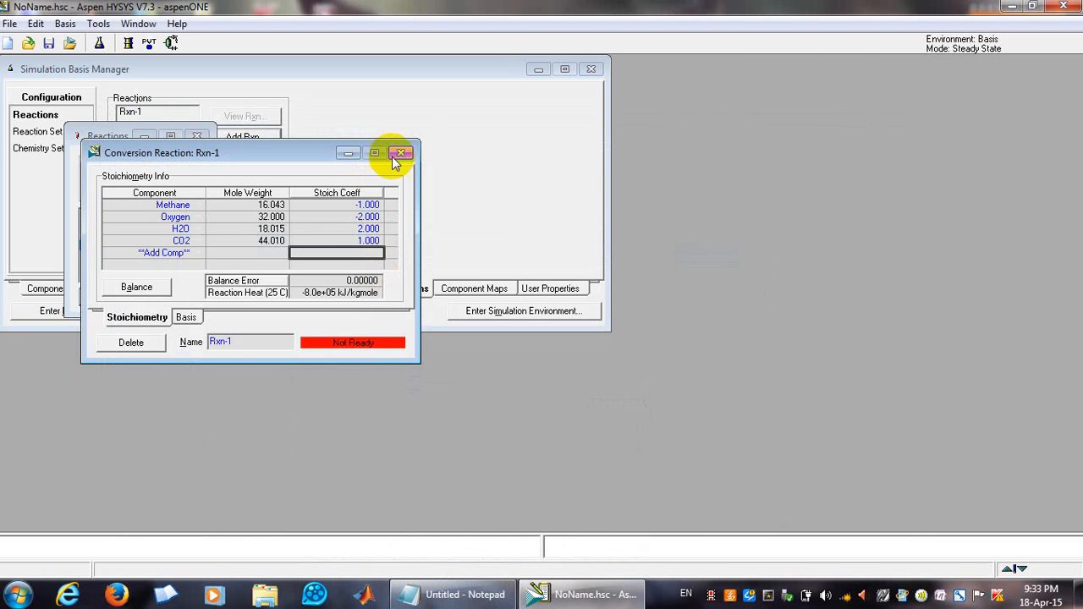
{"action": "left_click", "coordinate": [144, 289]}
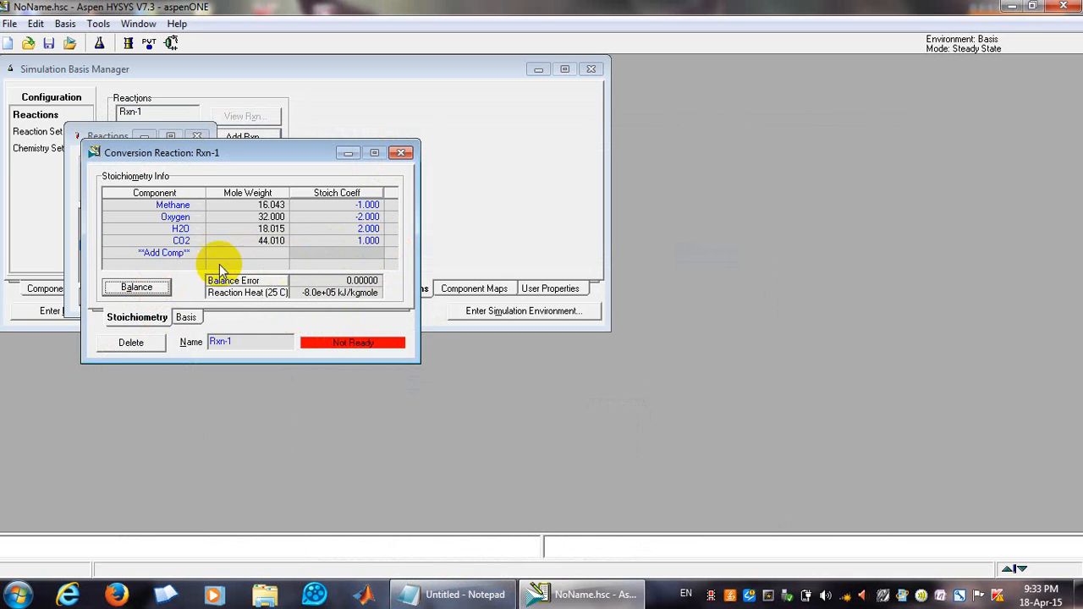
On the reaction's basis page, set the conversion constant Co to 100 with Methane as base component.
{"action": "left_click", "coordinate": [188, 318]}
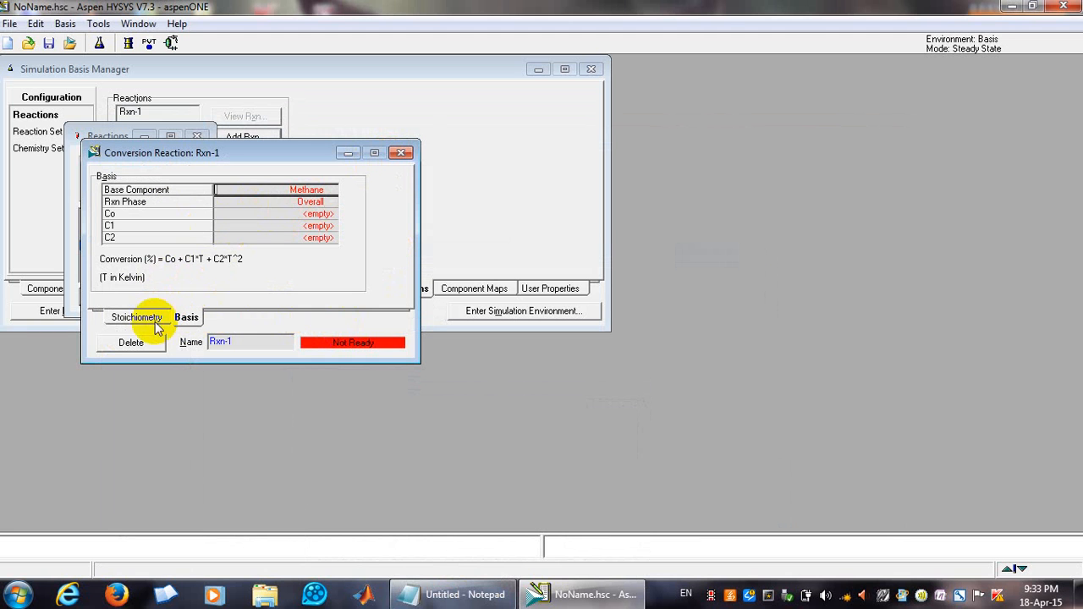
{"action": "left_click", "coordinate": [154, 322]}
{"action": "left_click", "coordinate": [186, 318]}
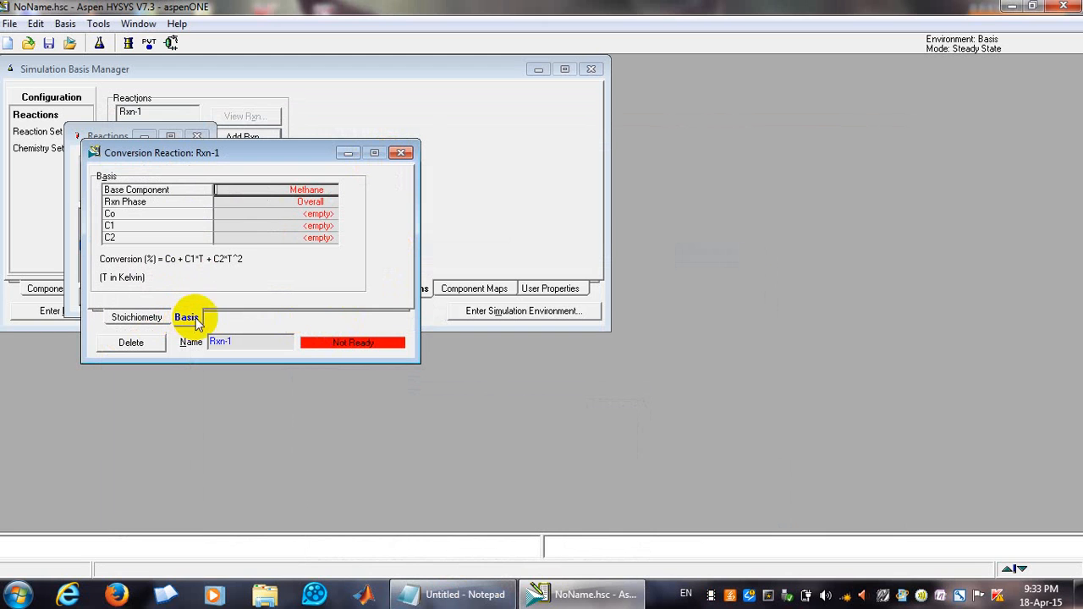
{"action": "left_click", "coordinate": [259, 215]}
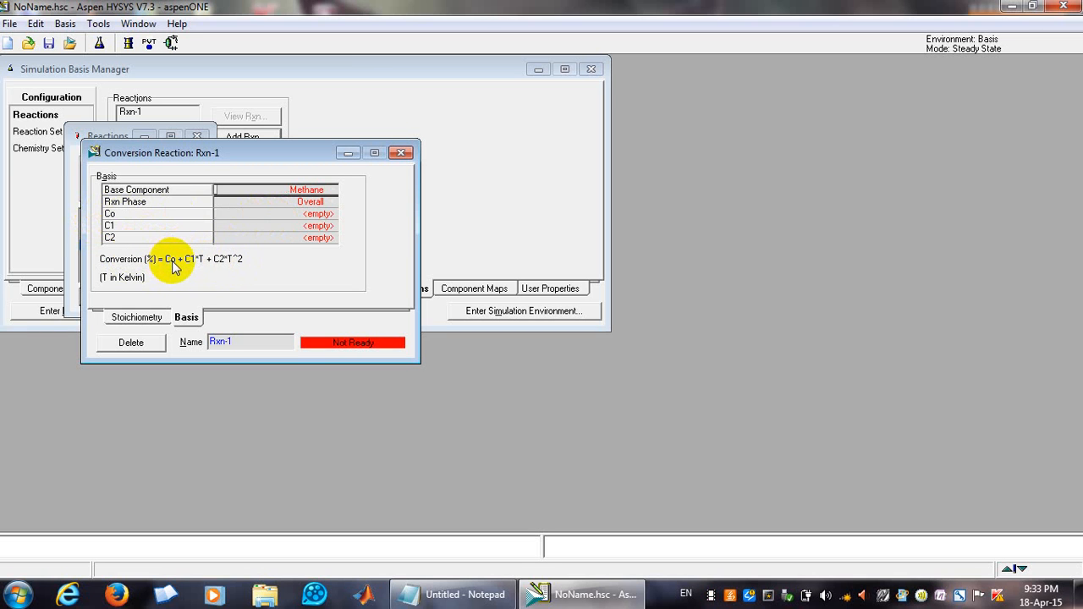
{"action": "left_click", "coordinate": [297, 212]}
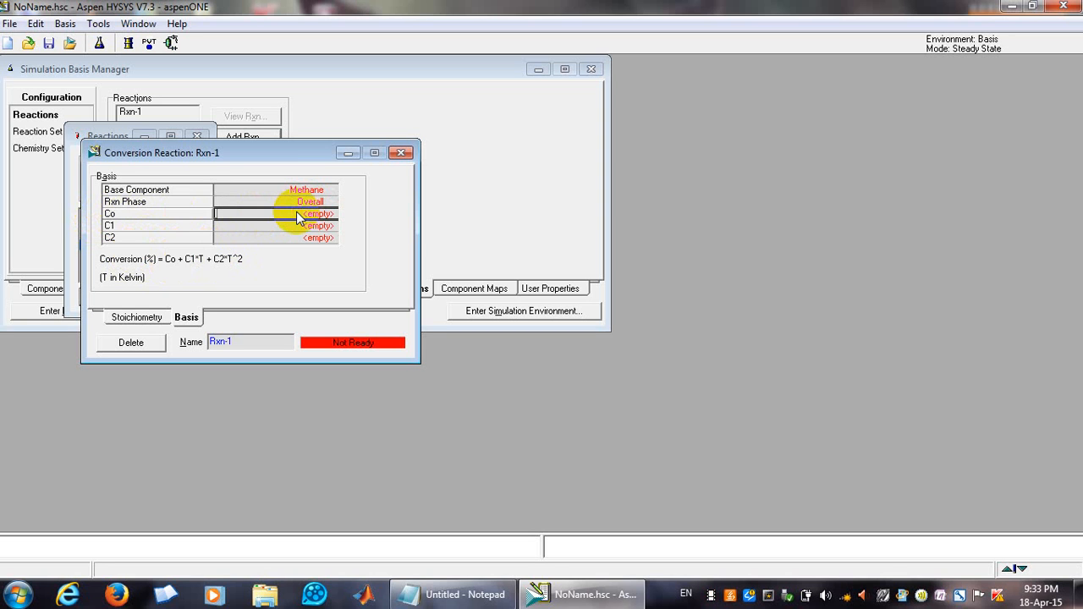
{"action": "type", "text": "100"}
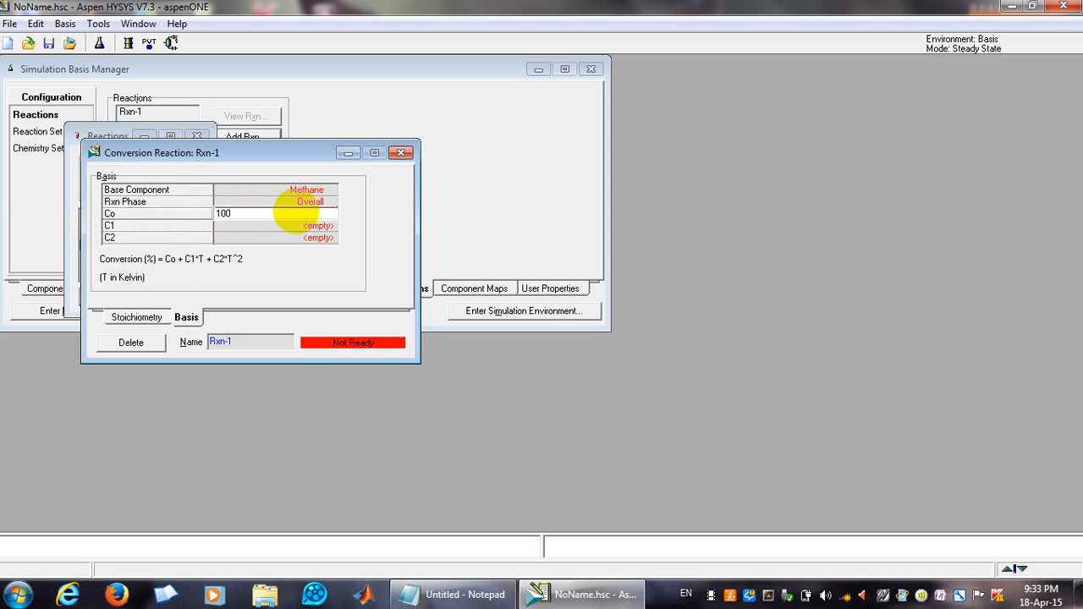
{"action": "key", "text": "Return"}
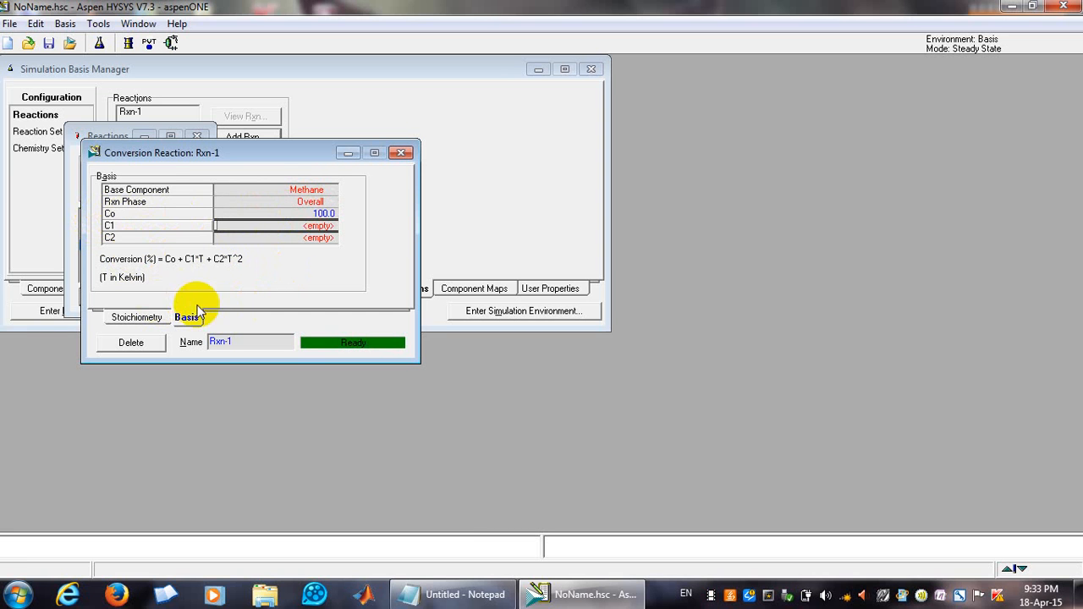
{"action": "left_click", "coordinate": [325, 193]}
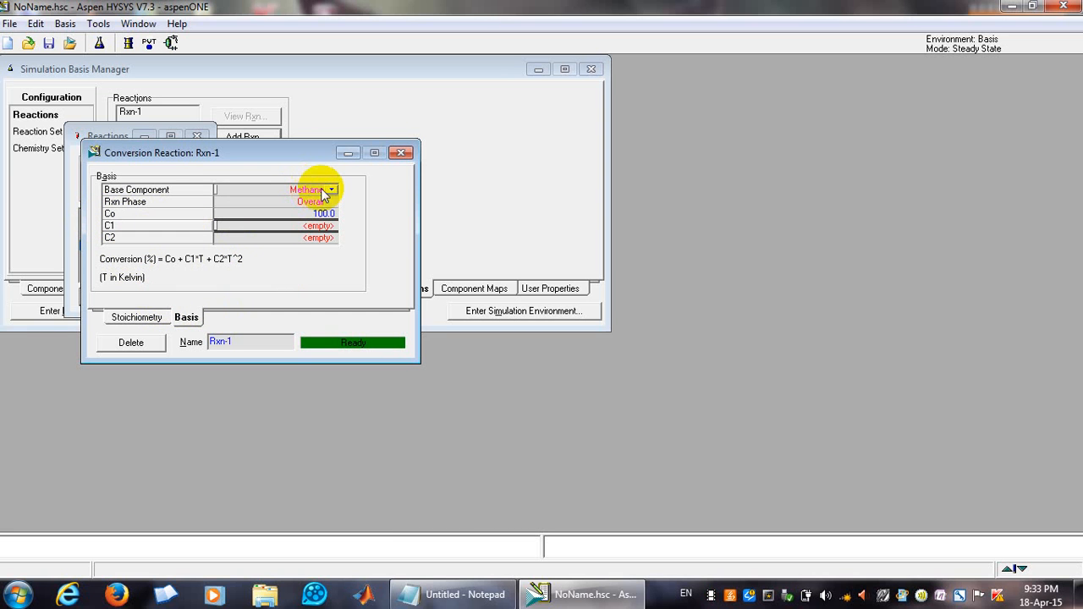
{"action": "left_click", "coordinate": [332, 191]}
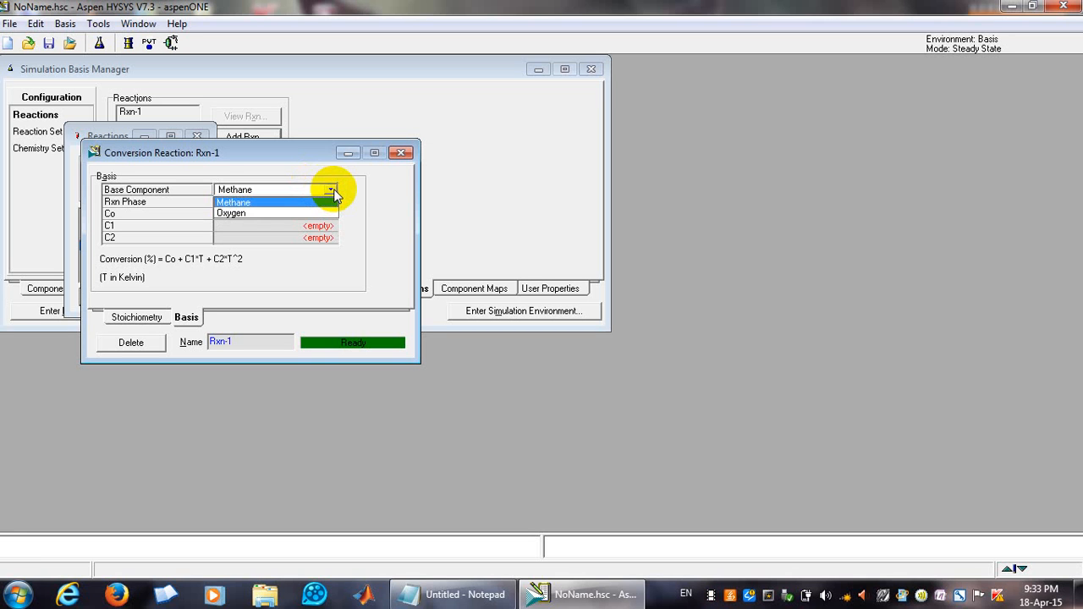
{"action": "left_click", "coordinate": [348, 195]}
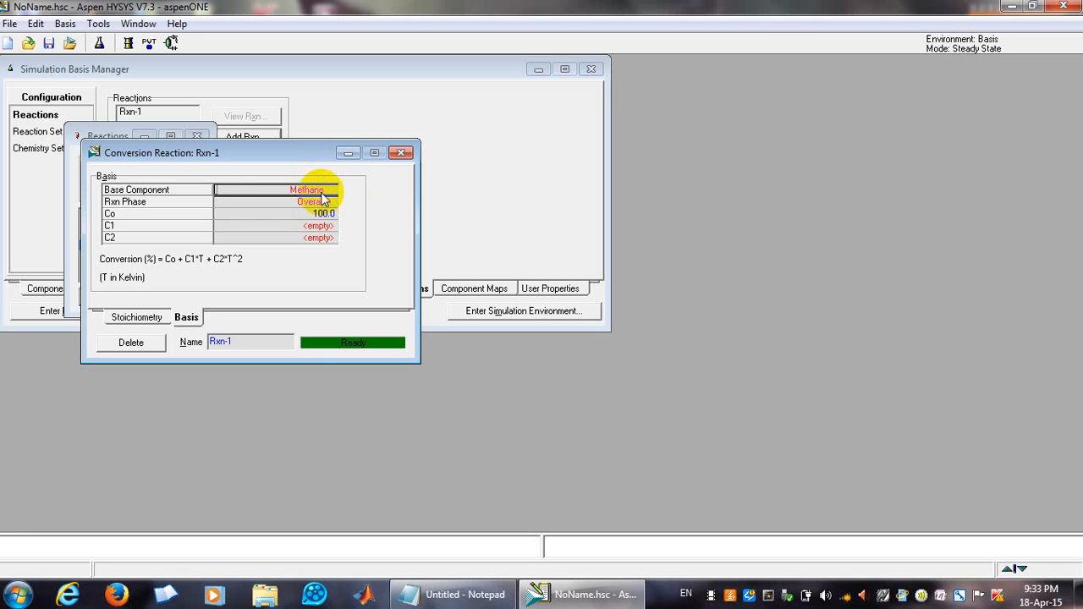
Return to the stoichiometry page and balance the reaction once more.
{"action": "left_click", "coordinate": [318, 227]}
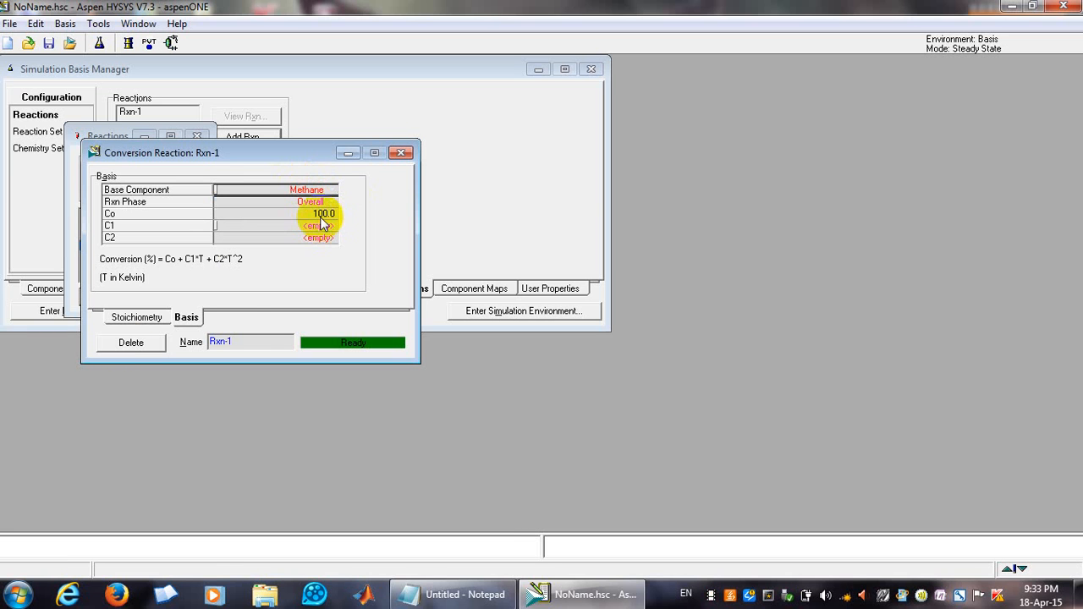
{"action": "left_click", "coordinate": [342, 347]}
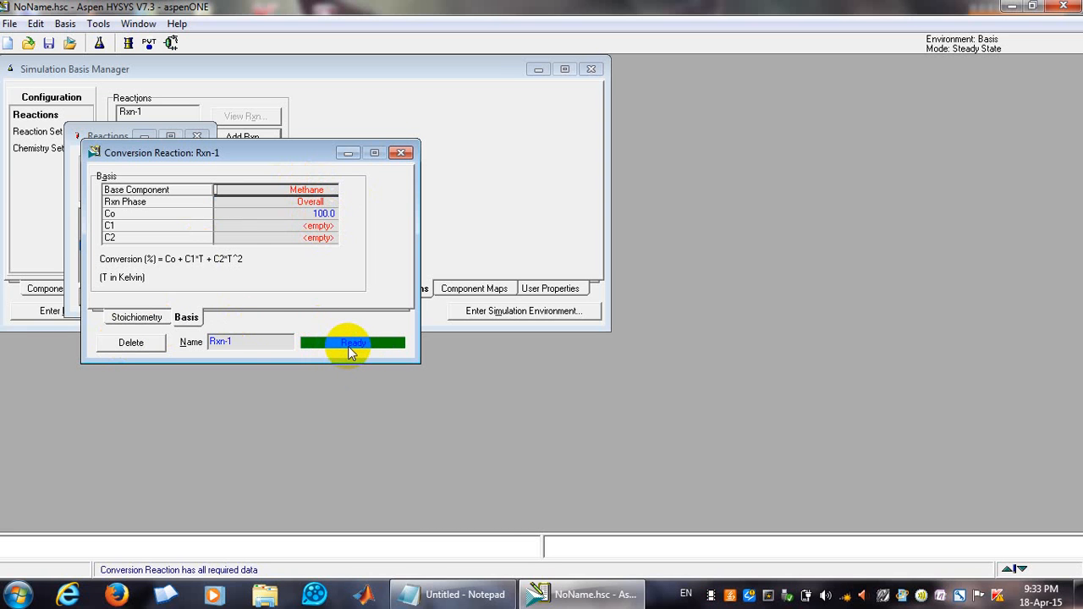
{"action": "left_click", "coordinate": [249, 341]}
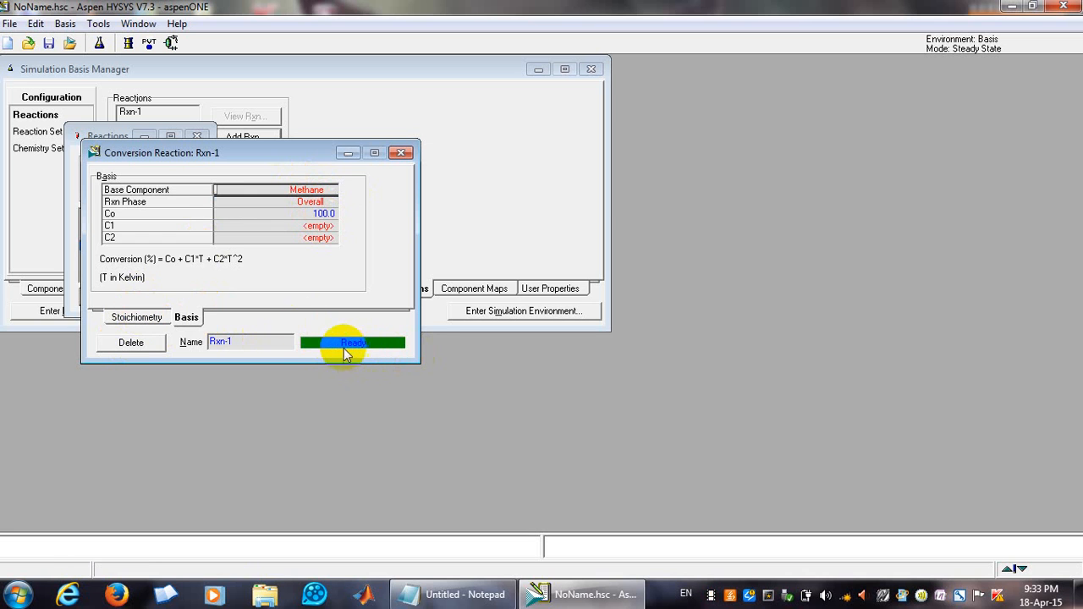
{"action": "left_click", "coordinate": [142, 320]}
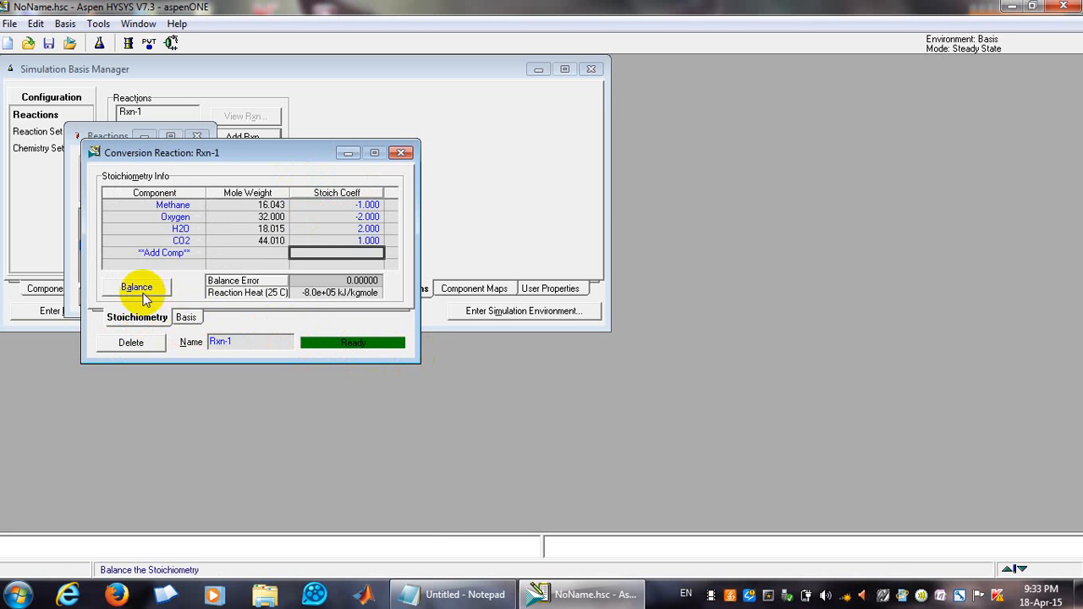
{"action": "left_click", "coordinate": [140, 288]}
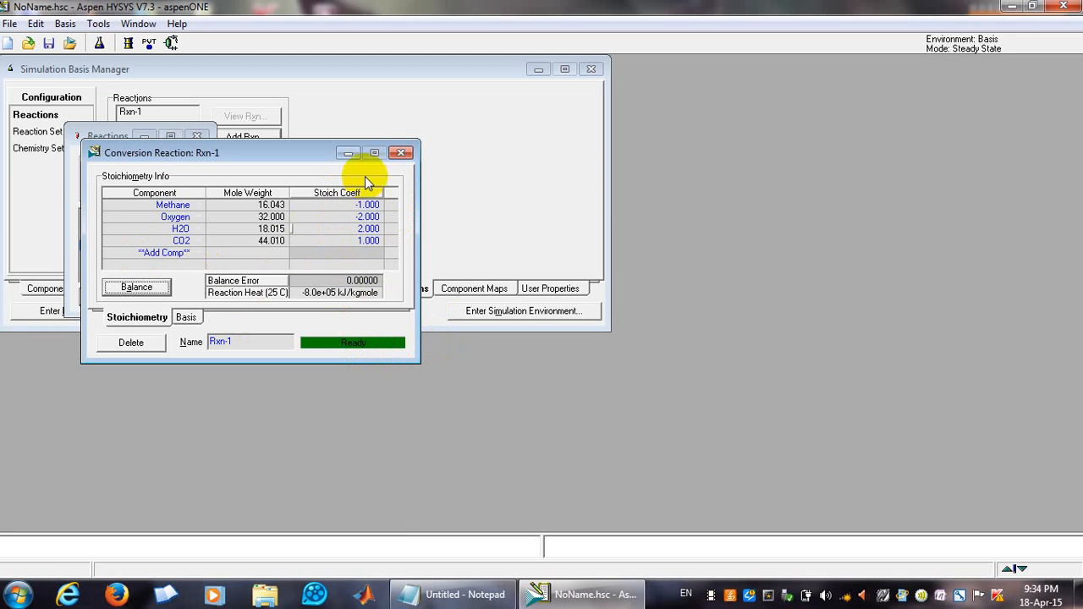
Close the reaction windows and add the Global Rxn Set to the Basis-1 fluid package.
{"action": "left_click", "coordinate": [401, 152]}
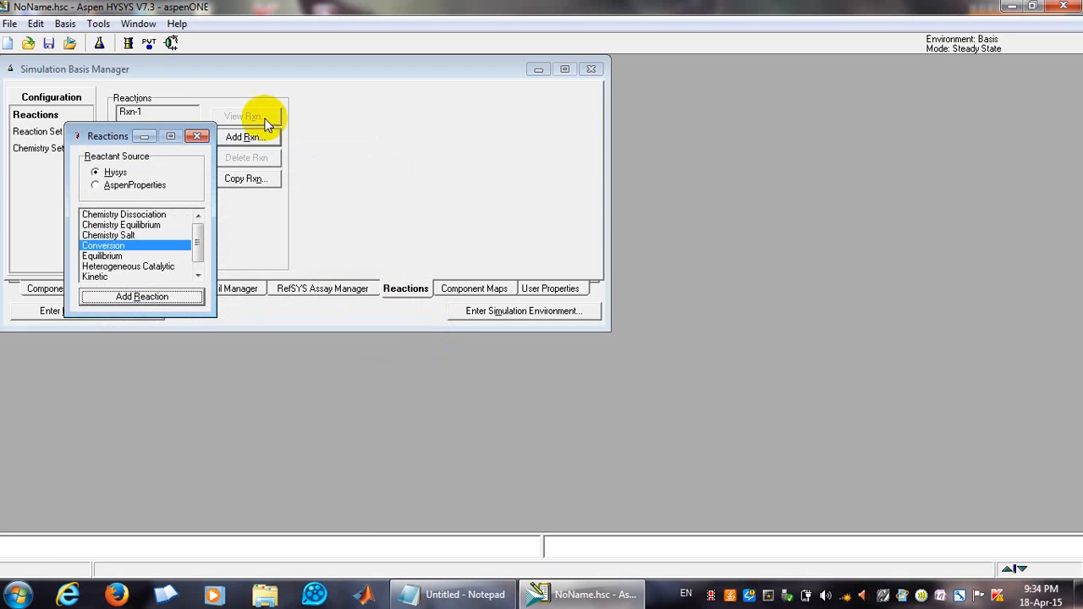
{"action": "left_click", "coordinate": [197, 135]}
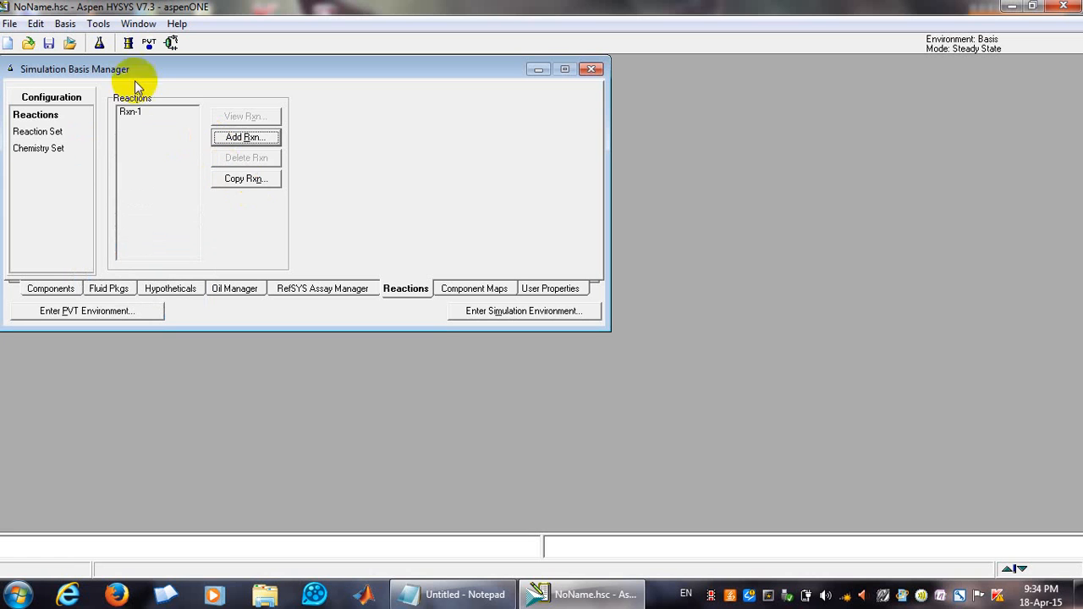
{"action": "left_click", "coordinate": [34, 134]}
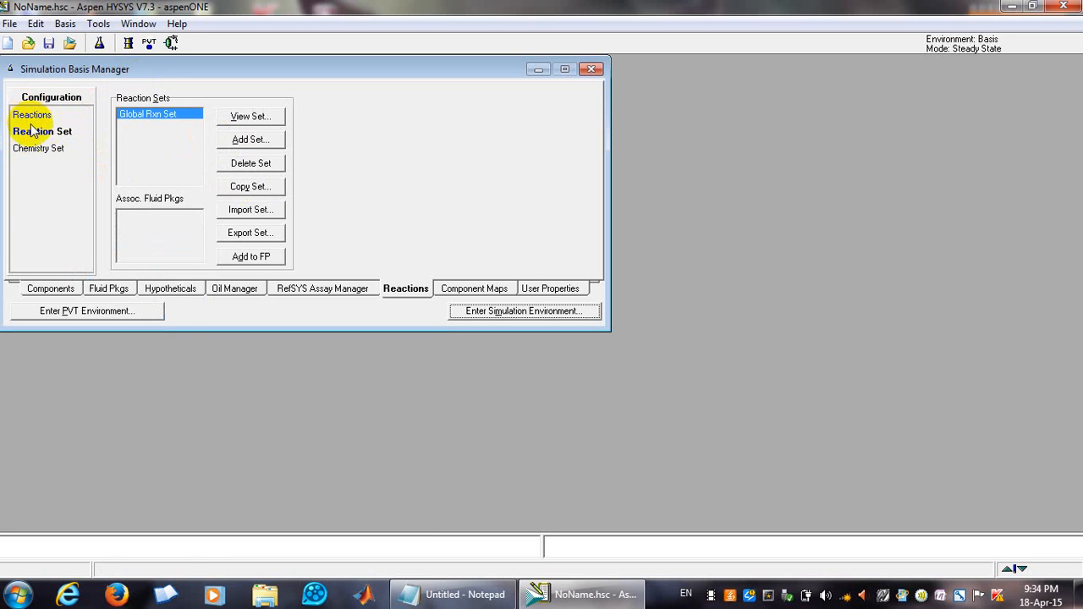
{"action": "left_click", "coordinate": [243, 257]}
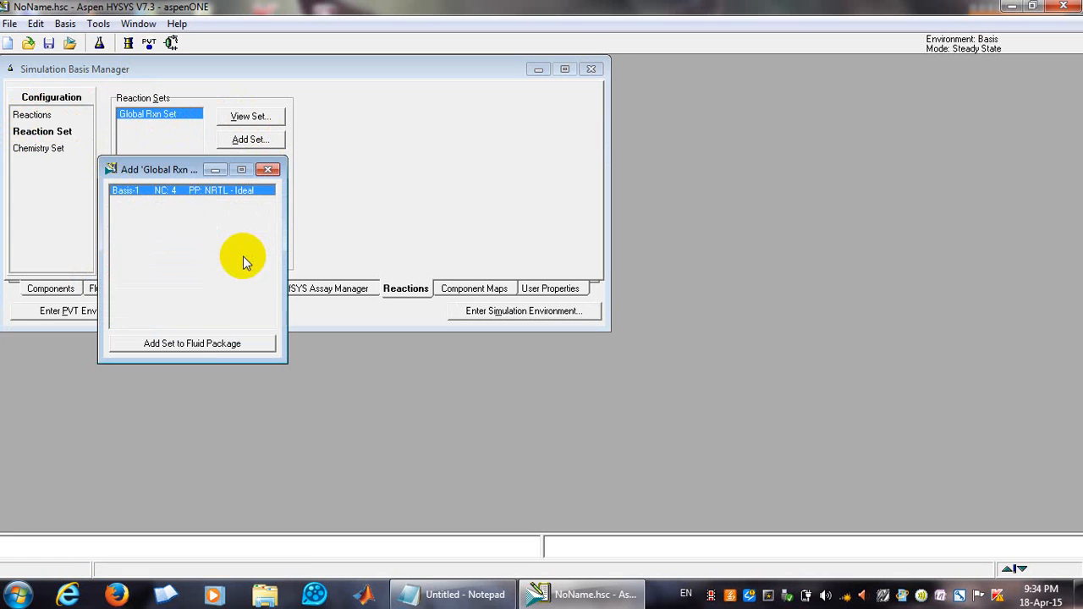
{"action": "left_click", "coordinate": [205, 346]}
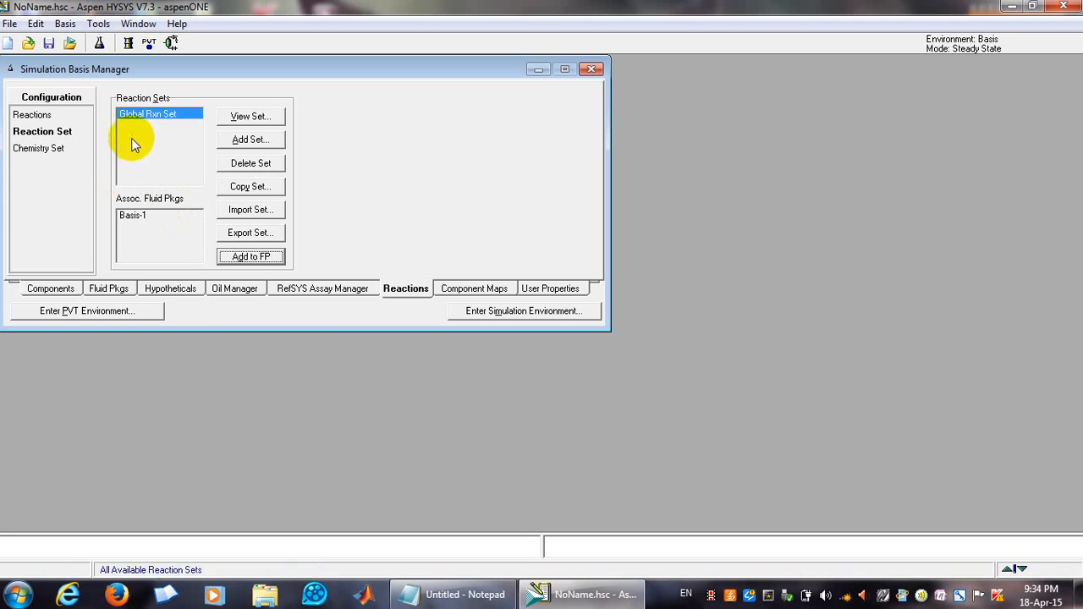
Enter the simulation environment.
{"action": "left_click", "coordinate": [38, 115]}
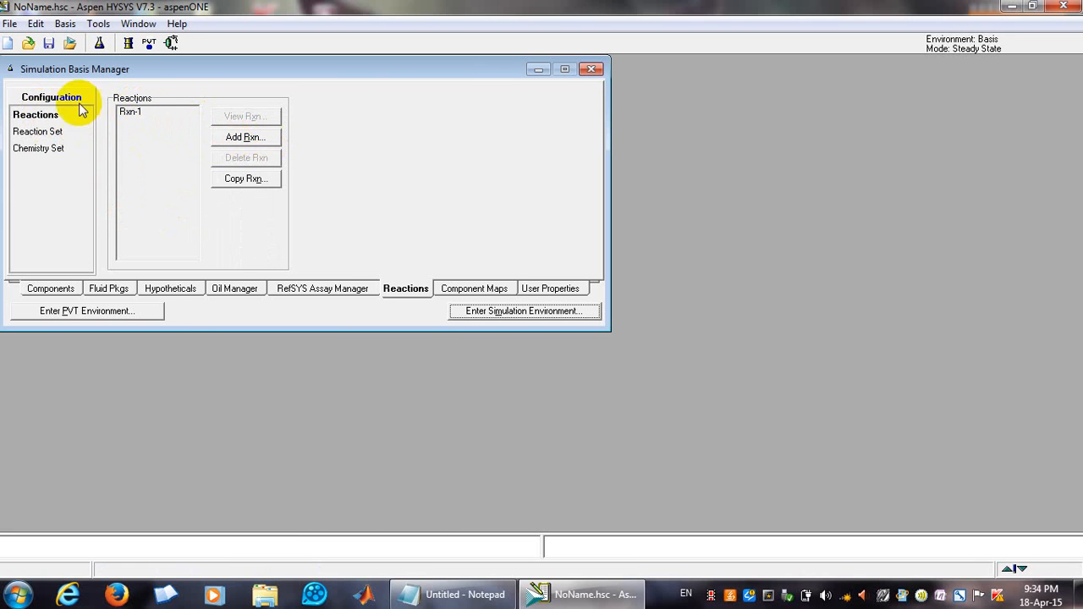
{"action": "left_click", "coordinate": [42, 132]}
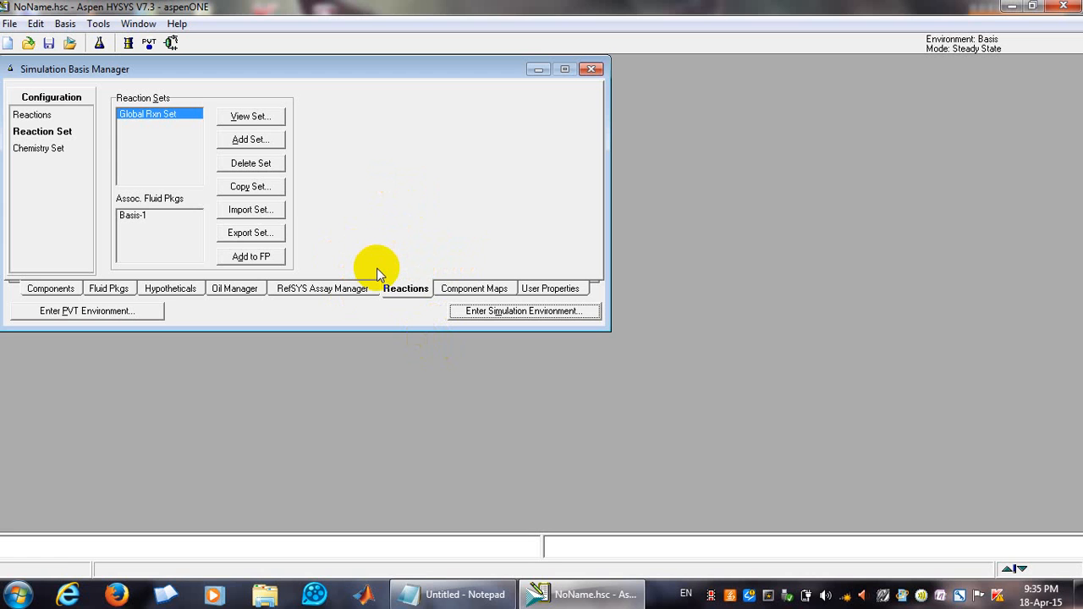
{"action": "left_click", "coordinate": [504, 311]}
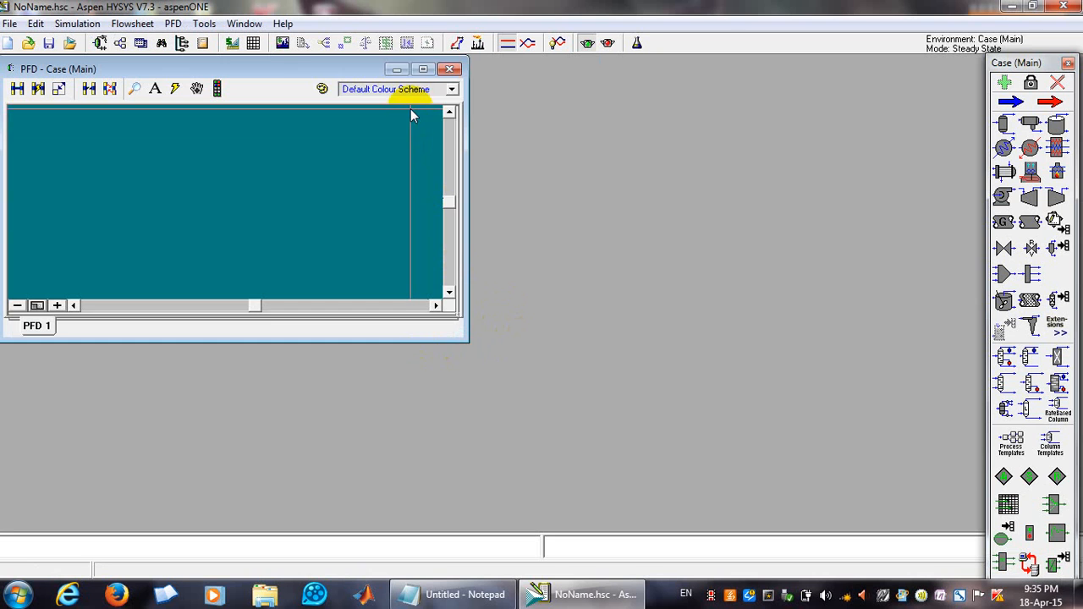
Place a conversion reactor on the flowsheet from the General Reactors palette.
{"action": "left_click", "coordinate": [424, 71]}
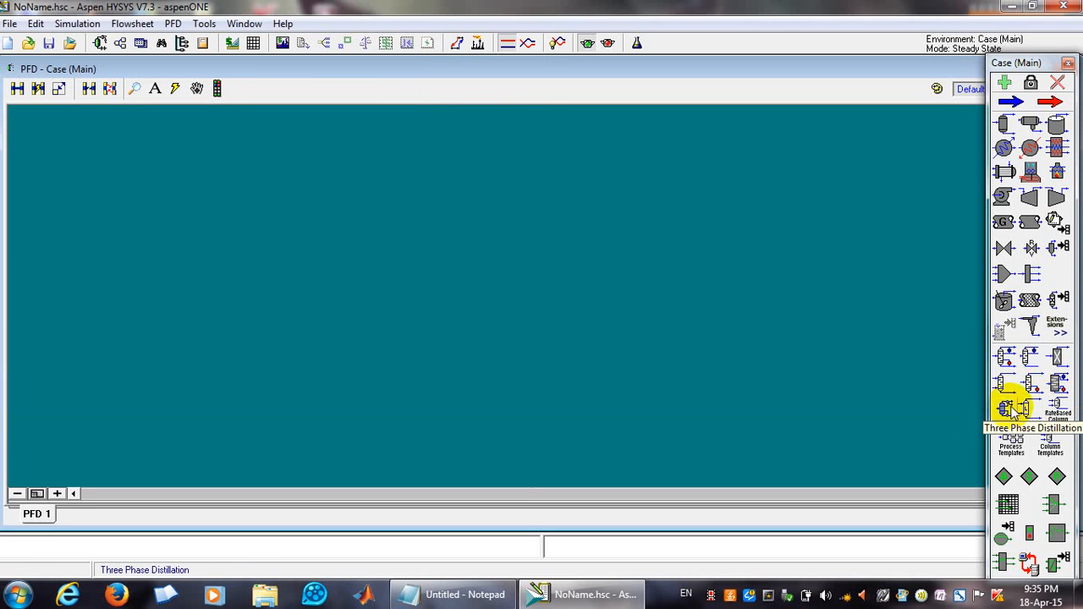
{"action": "left_click", "coordinate": [1057, 307]}
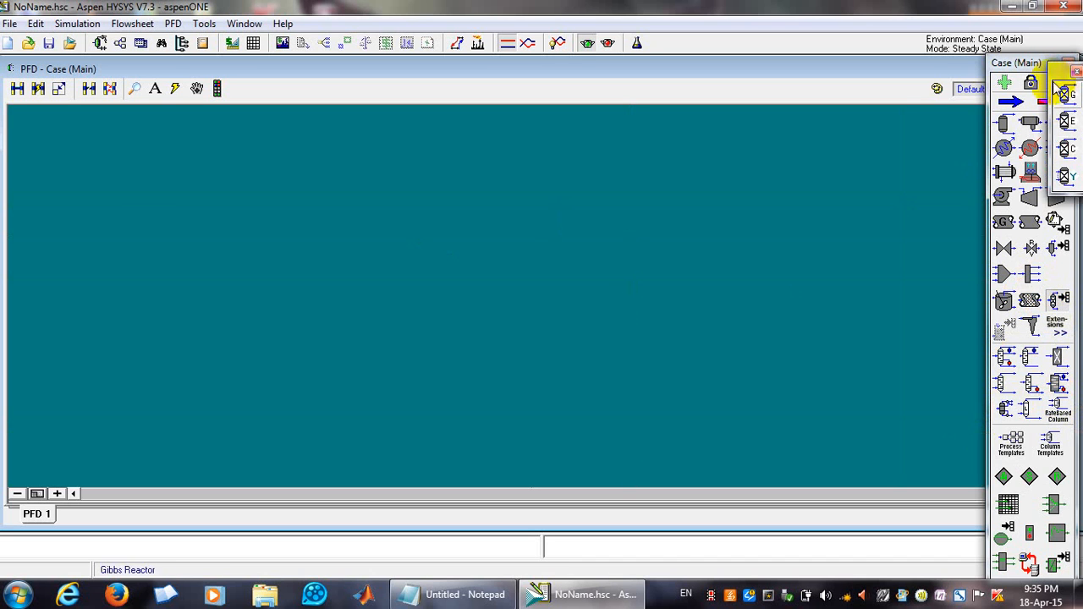
{"action": "left_click_drag", "start_coordinate": [1060, 73], "coordinate": [885, 111]}
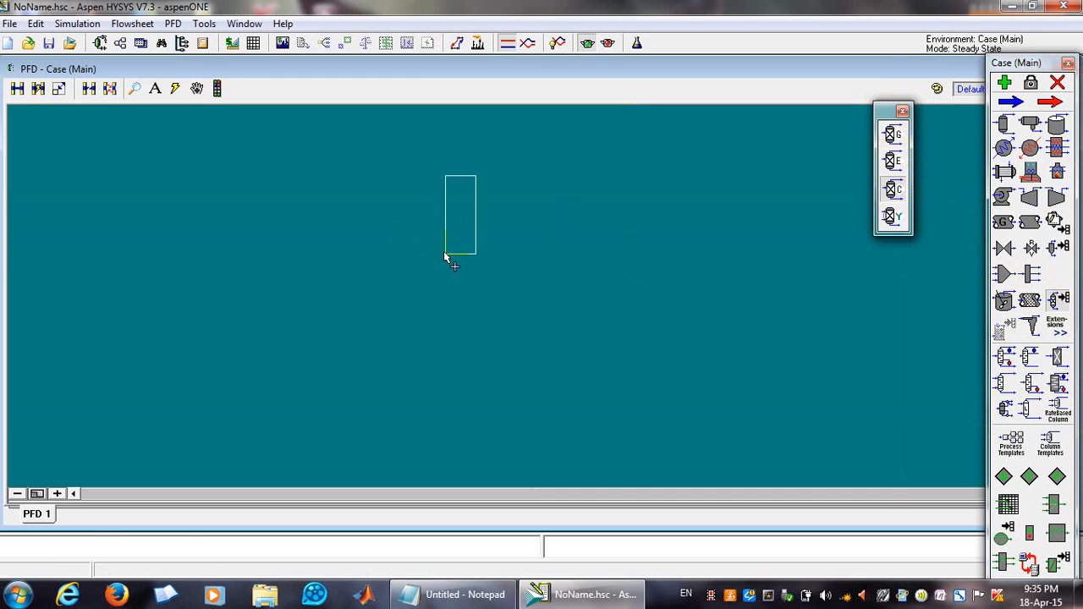
{"action": "left_click", "coordinate": [423, 313]}
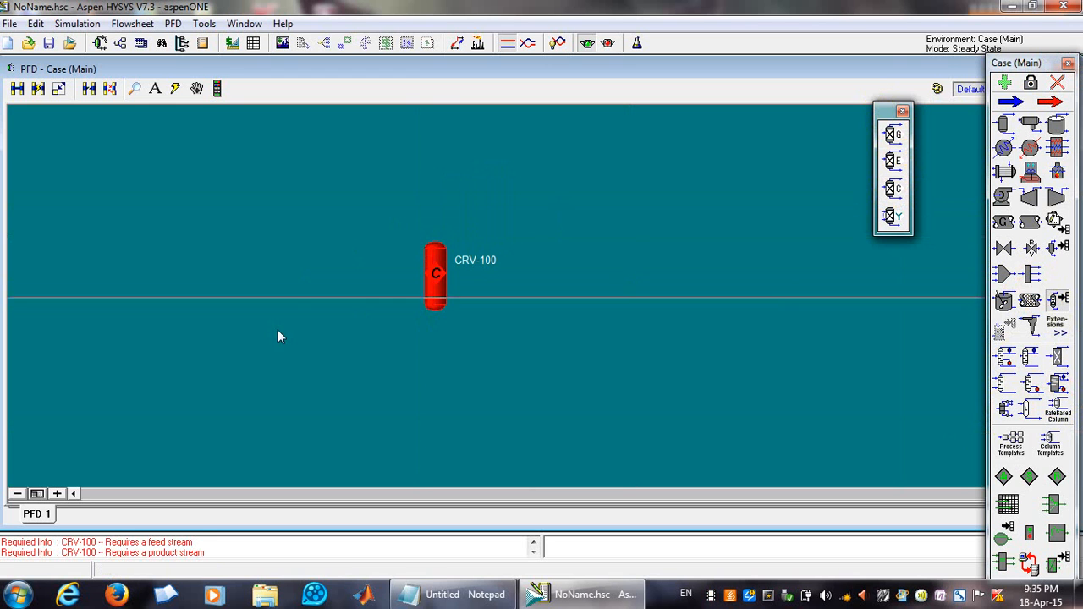
Open the CRV-100 conversion reactor's property window and close the general reactors palette.
{"action": "double_click", "coordinate": [439, 303]}
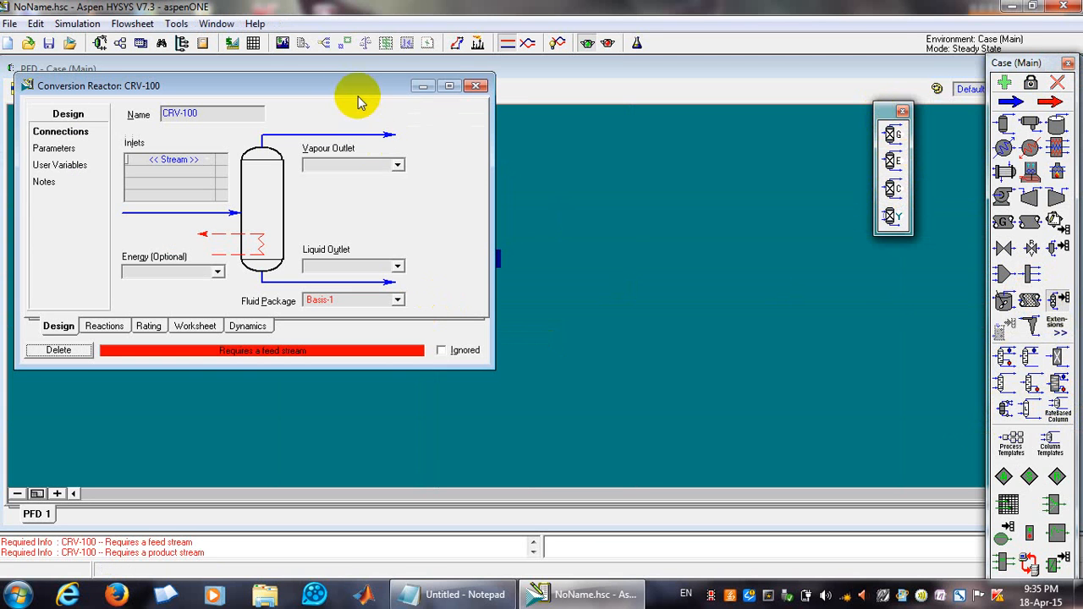
{"action": "left_click", "coordinate": [478, 86]}
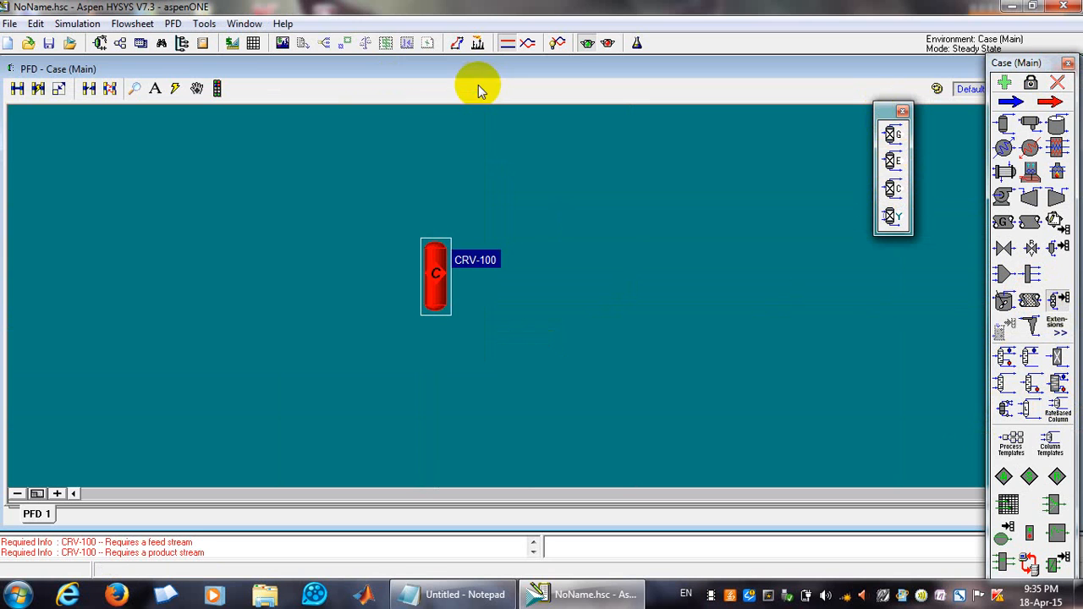
{"action": "double_click", "coordinate": [432, 264]}
{"action": "left_click_drag", "start_coordinate": [368, 107], "coordinate": [736, 155]}
{"action": "left_click_drag", "start_coordinate": [813, 147], "coordinate": [841, 138]}
{"action": "left_click", "coordinate": [902, 111]}
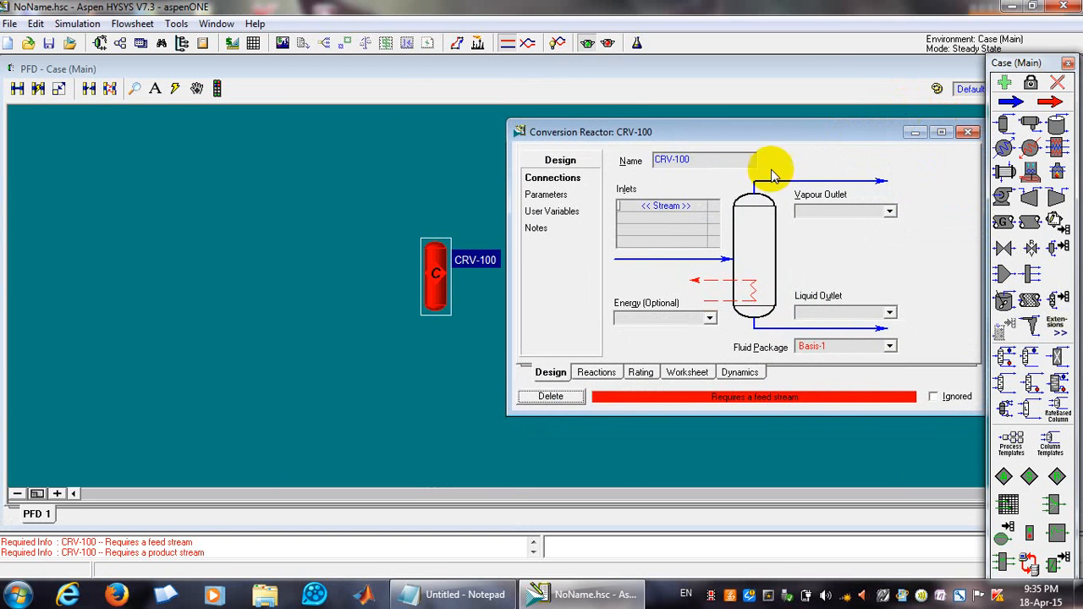
Connect feed stream 1 to the reactor inlet, vapour outlet stream 2 and liquid outlet stream 3.
{"action": "left_click", "coordinate": [645, 210]}
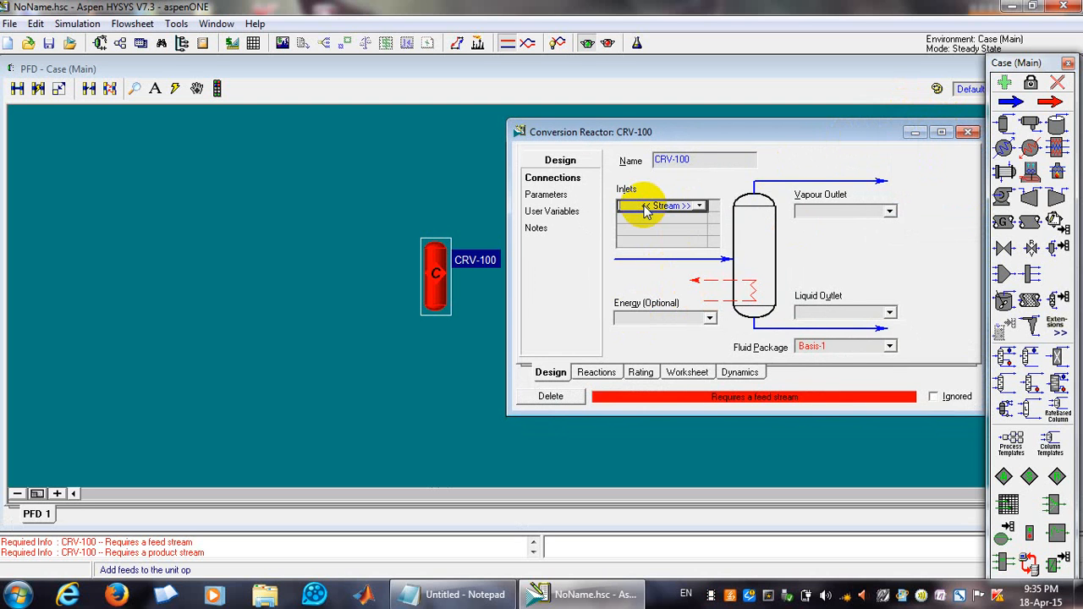
{"action": "type", "text": "1"}
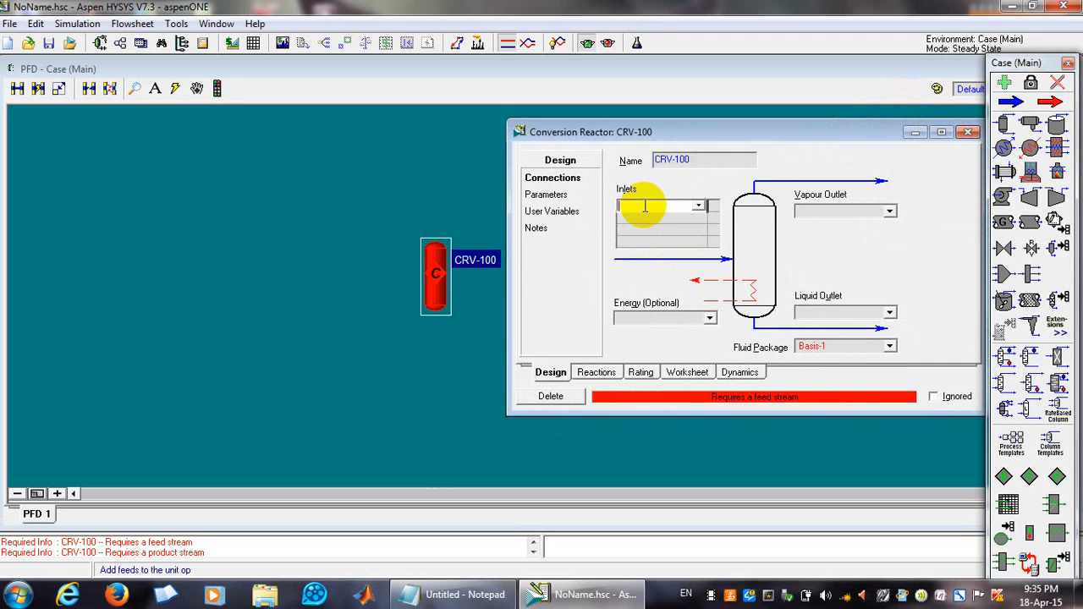
{"action": "key", "text": "Return"}
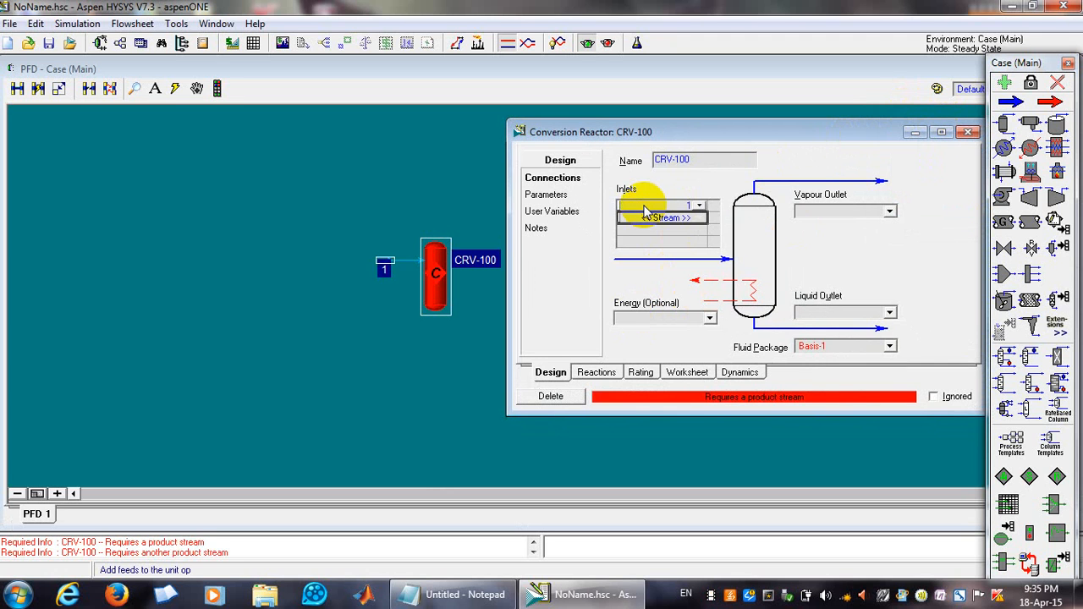
{"action": "left_click", "coordinate": [832, 212]}
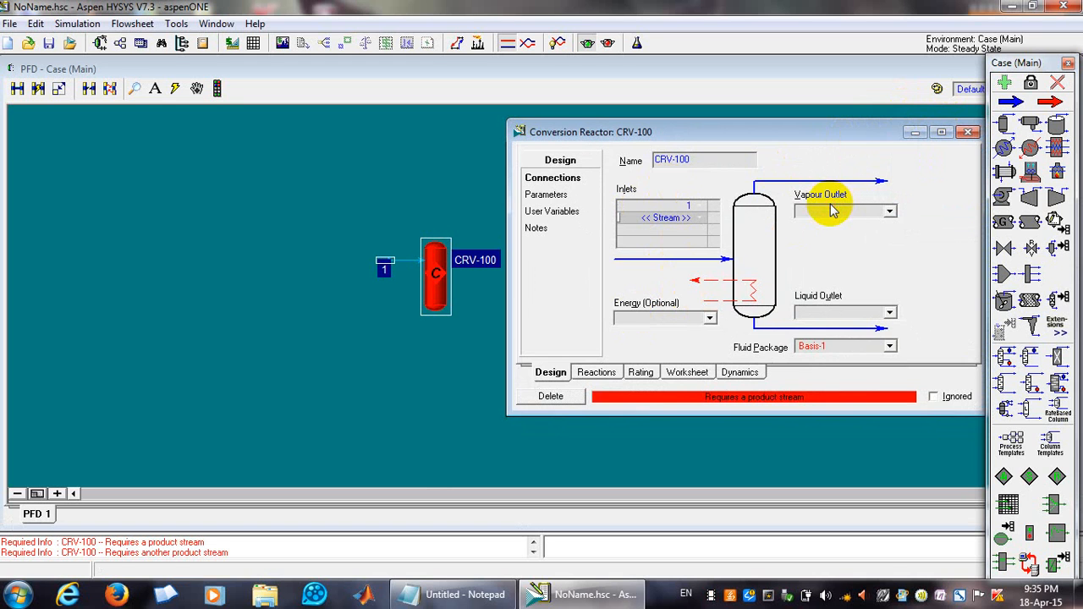
{"action": "type", "text": "2"}
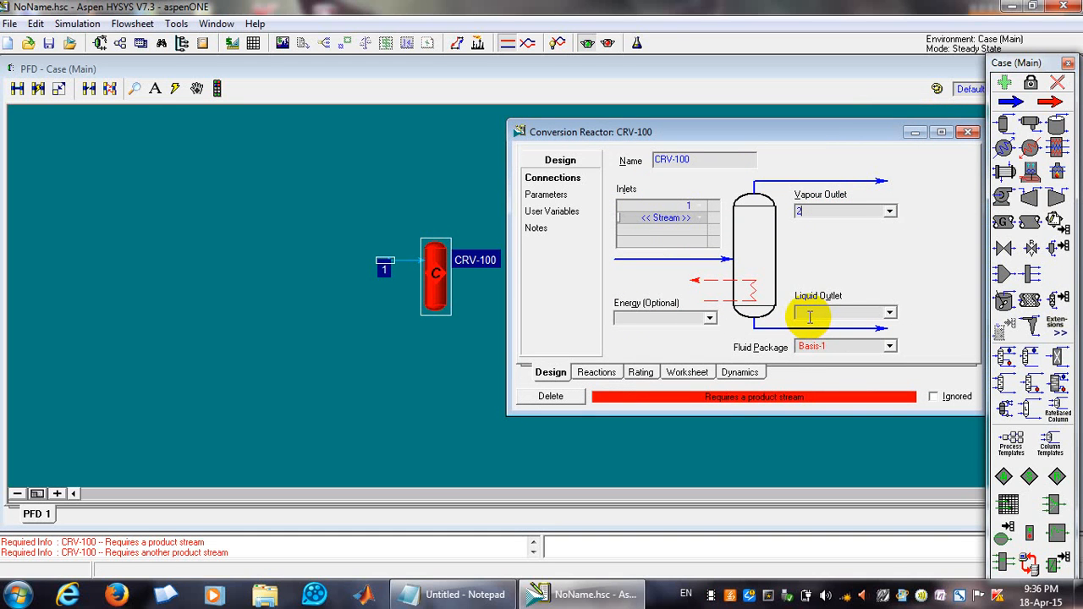
{"action": "left_click", "coordinate": [811, 314]}
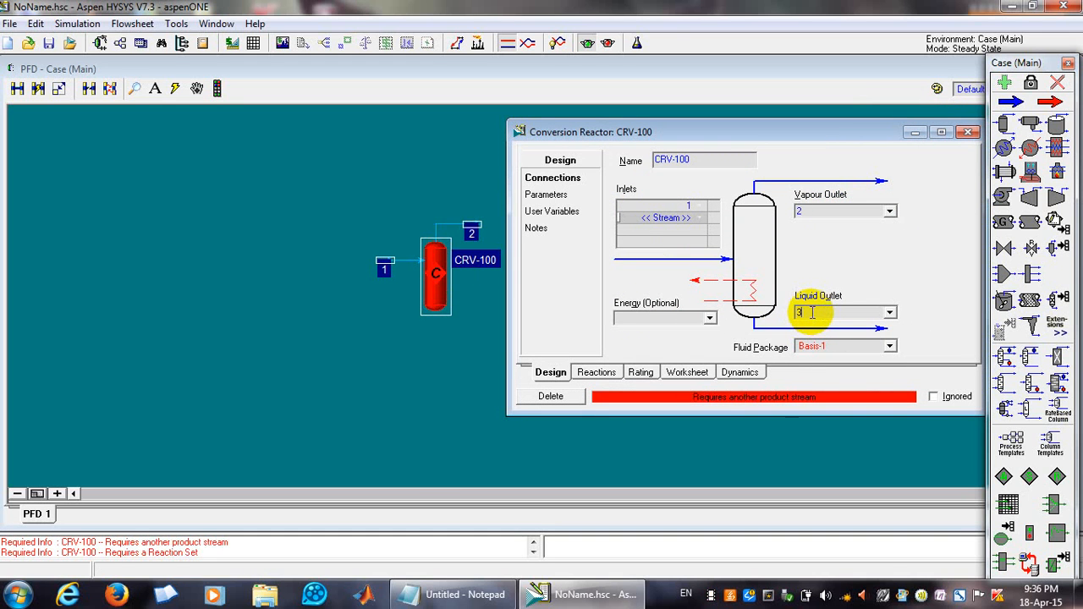
{"action": "type", "text": "3"}
{"action": "key", "text": "Return"}
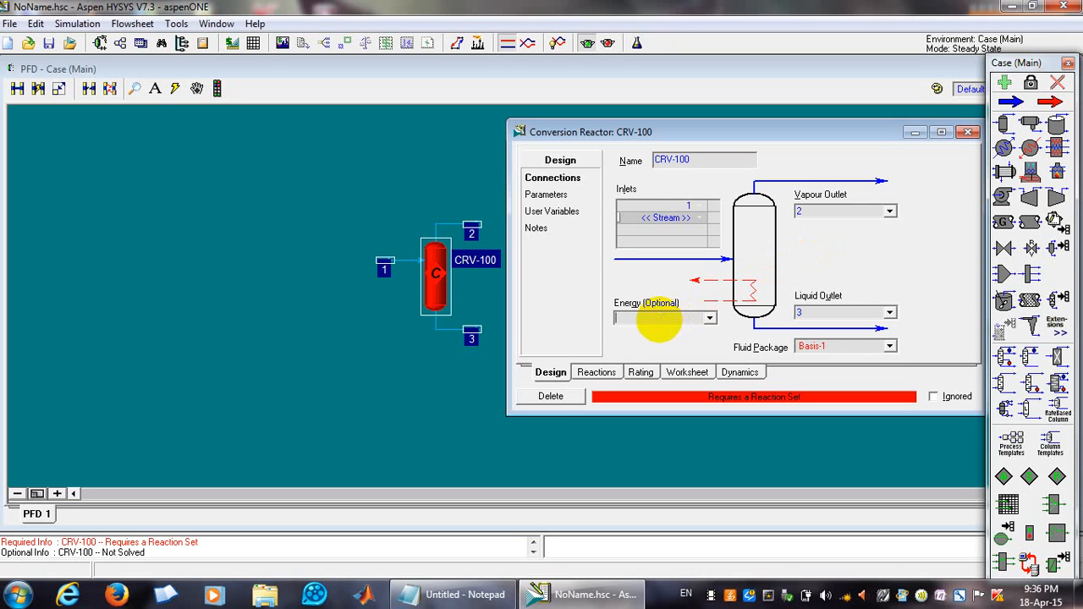
Add energy stream q to CRV-100 and close the reactor window.
{"action": "key", "text": "Return"}
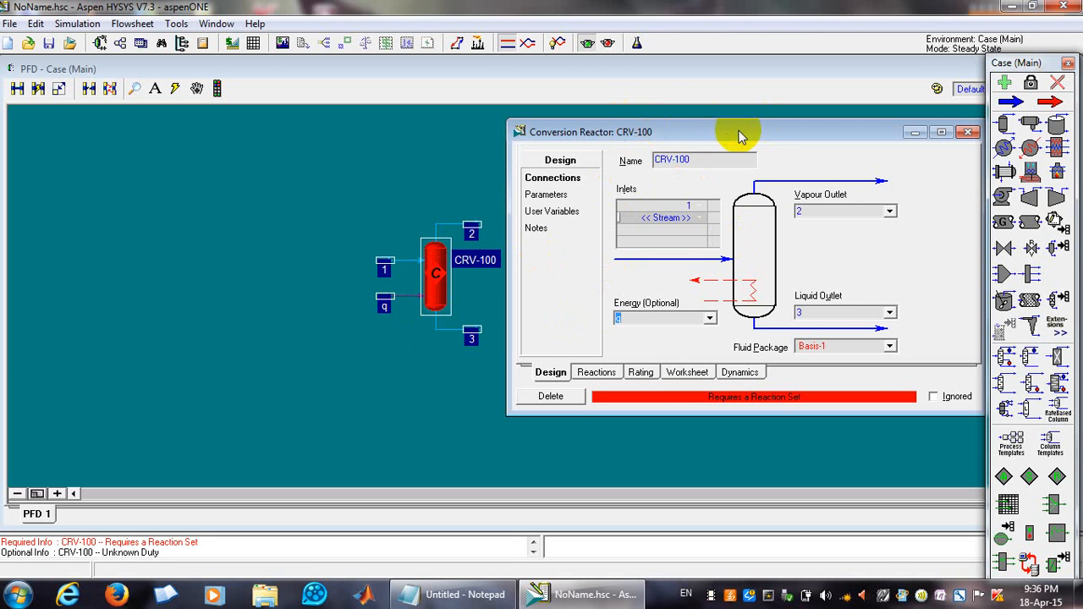
{"action": "left_click_drag", "start_coordinate": [739, 137], "coordinate": [689, 135]}
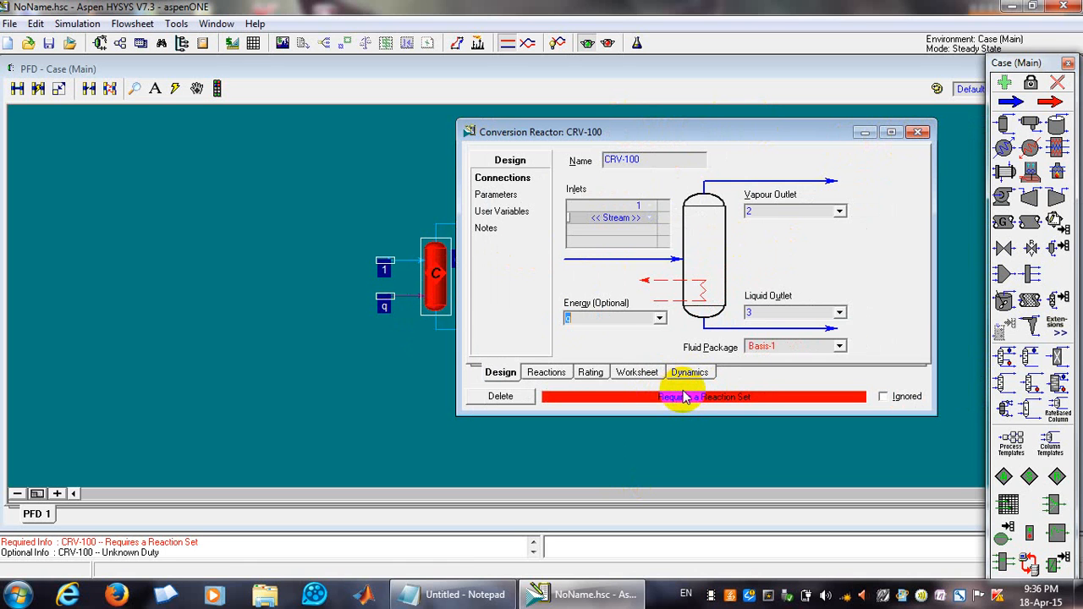
{"action": "left_click", "coordinate": [917, 132]}
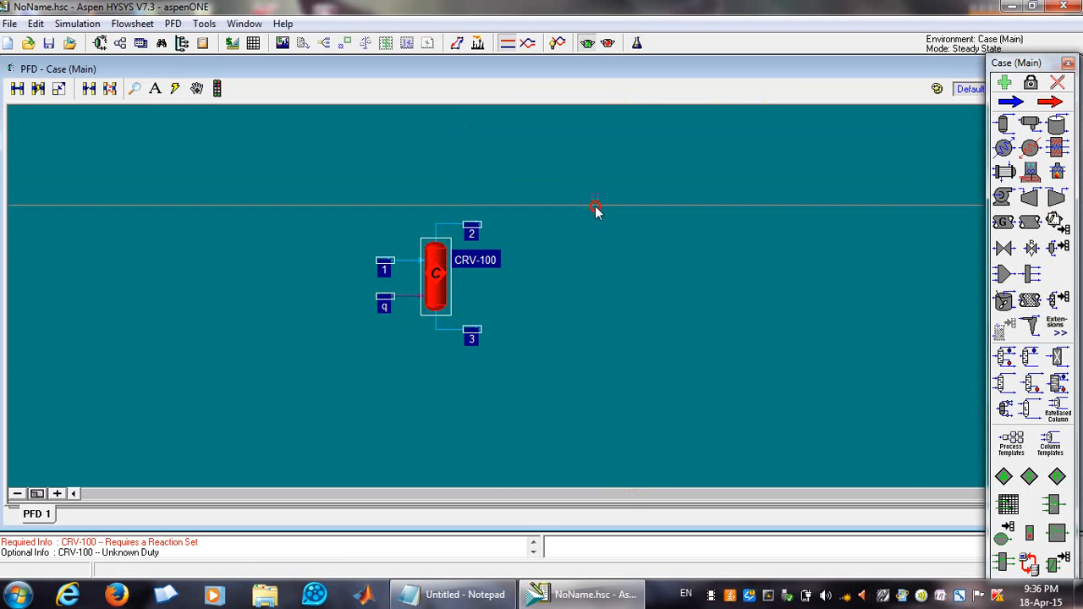
Open feed stream 1 and set its temperature to 25 °C.
{"action": "double_click", "coordinate": [385, 267]}
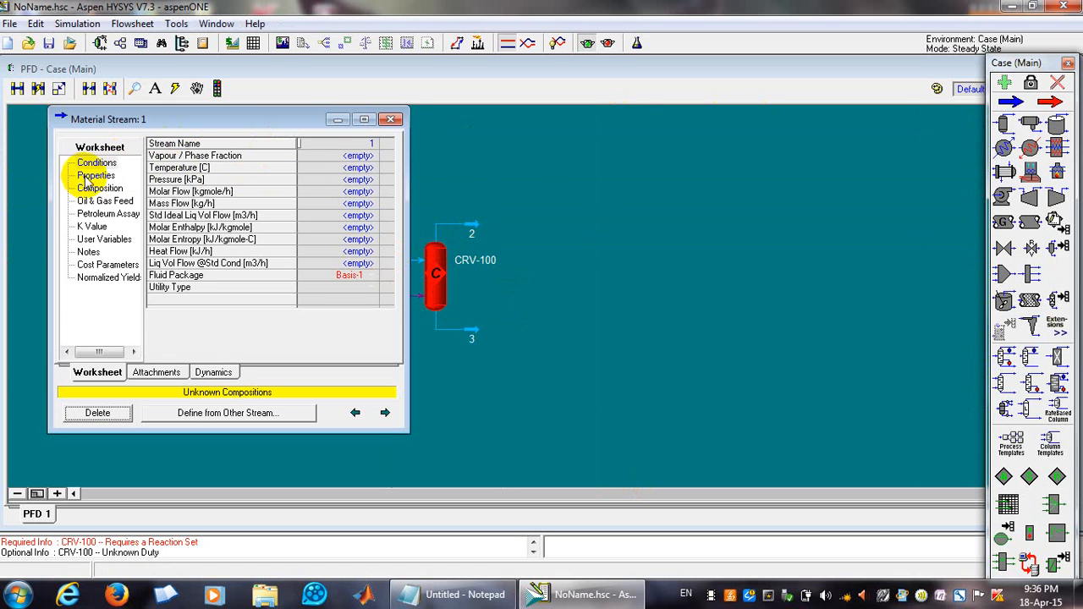
{"action": "left_click", "coordinate": [338, 168]}
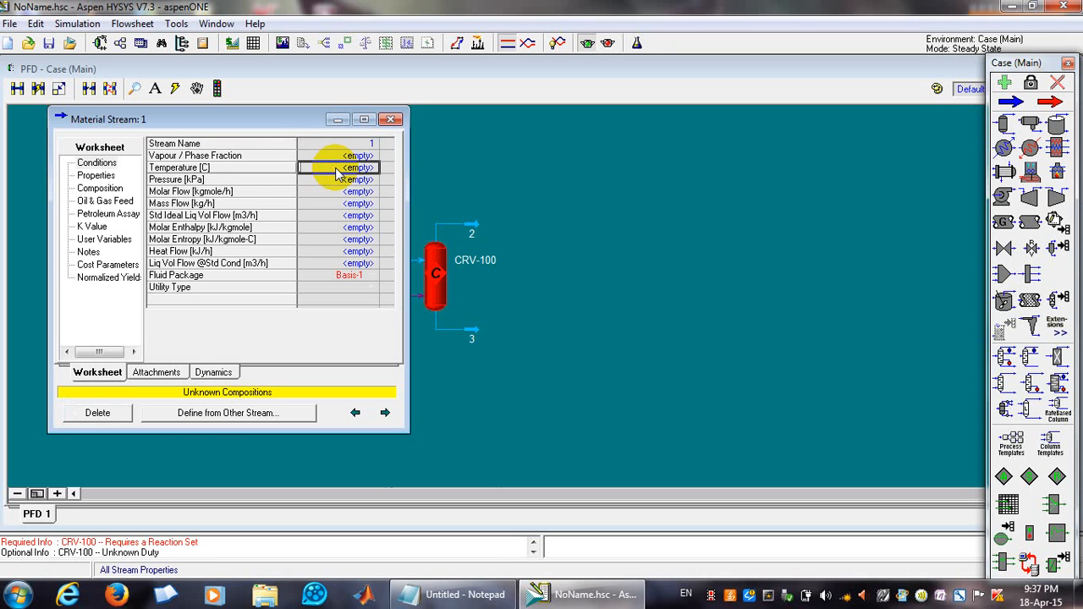
{"action": "type", "text": "2"}
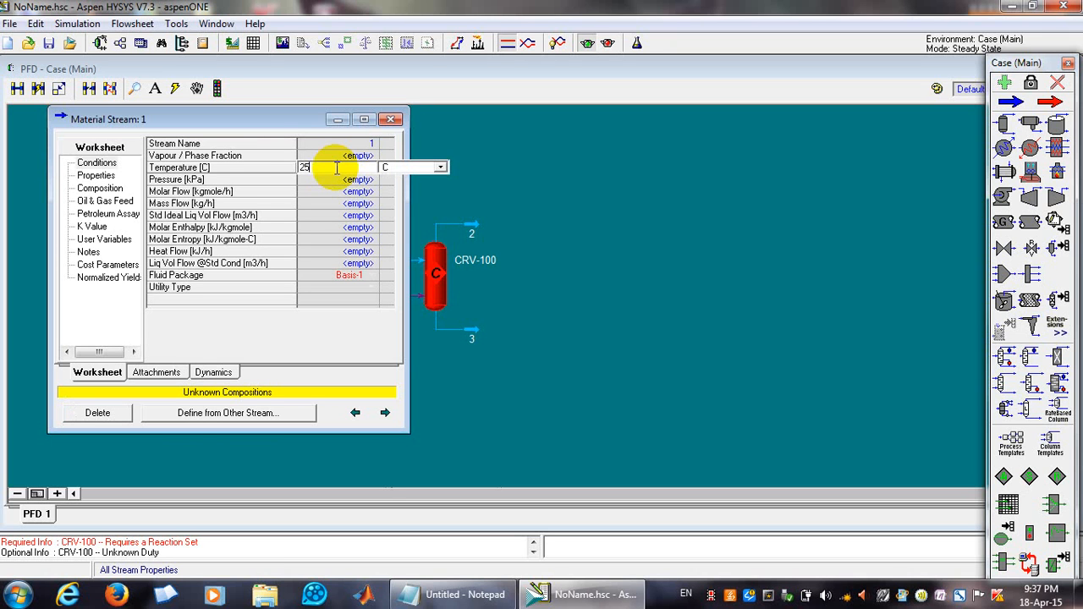
{"action": "type", "text": "5"}
Set the feed stream pressure to 1 bar.
{"action": "left_click", "coordinate": [321, 180]}
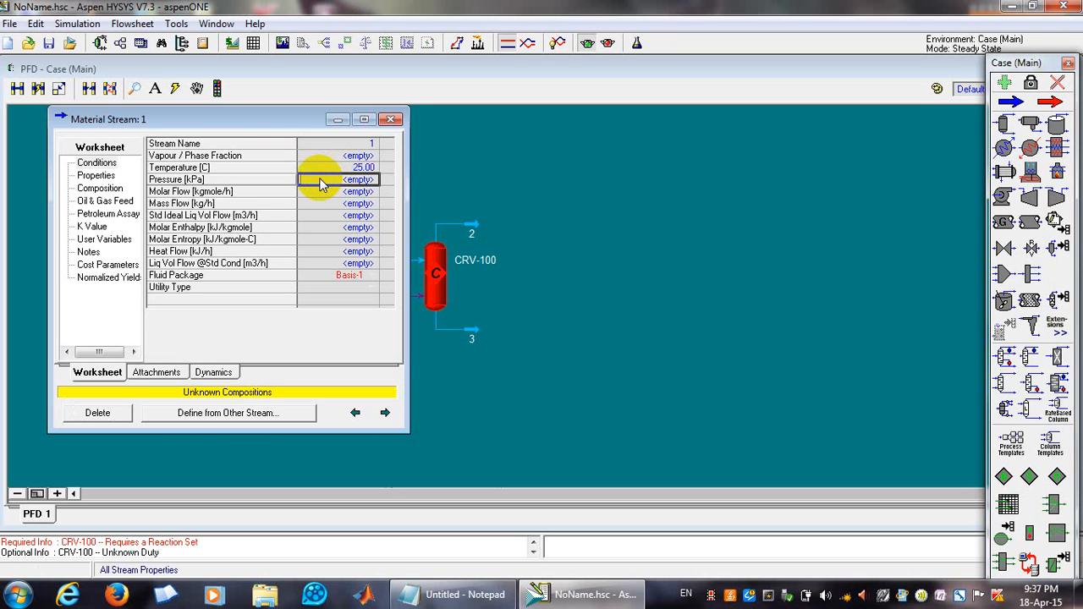
{"action": "type", "text": "1"}
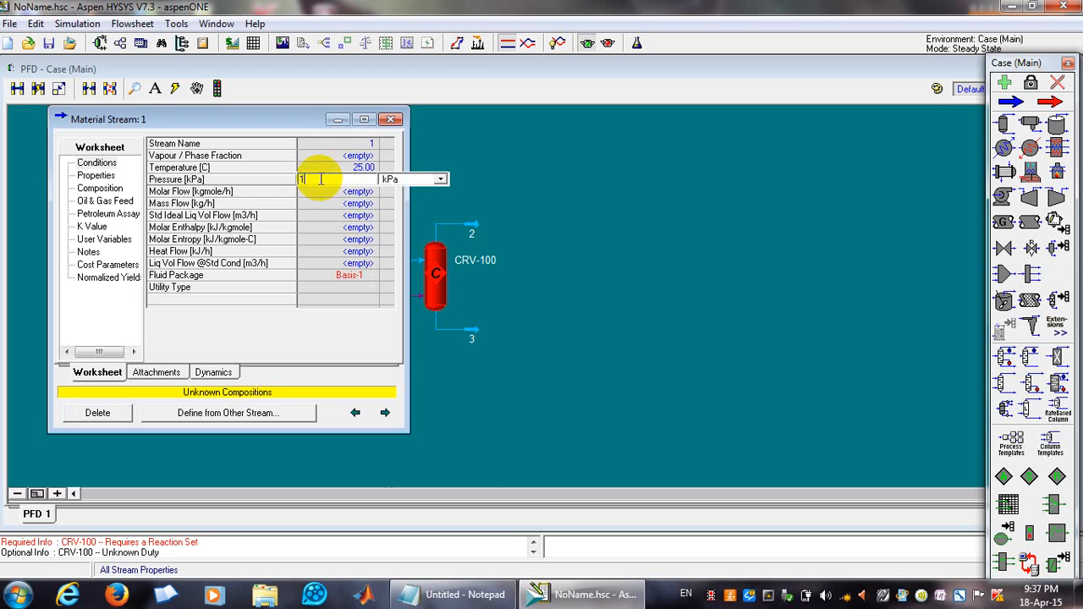
{"action": "left_click", "coordinate": [415, 182]}
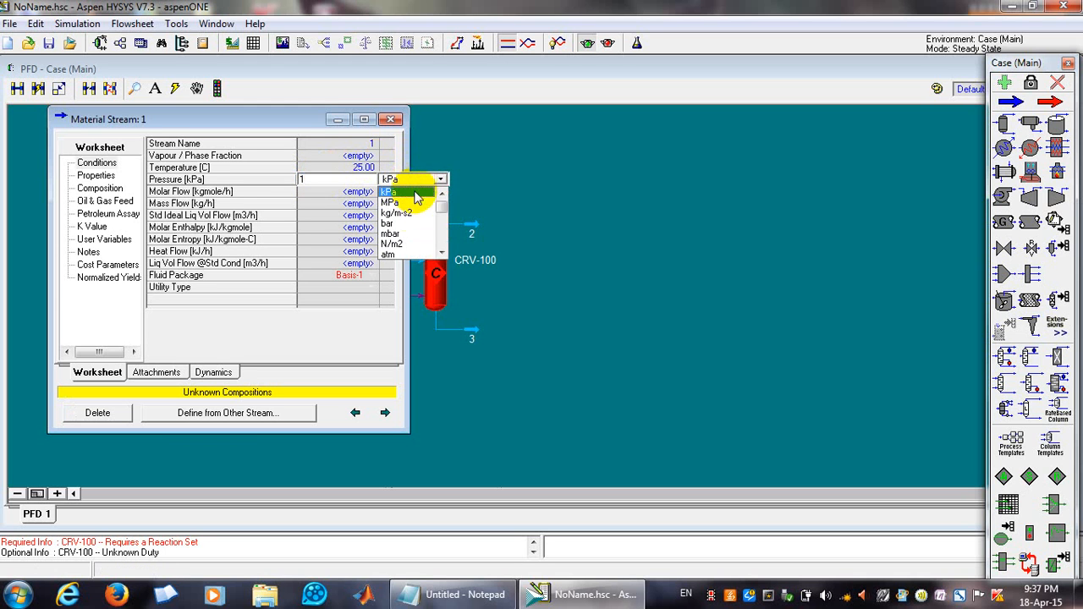
{"action": "left_click", "coordinate": [390, 223]}
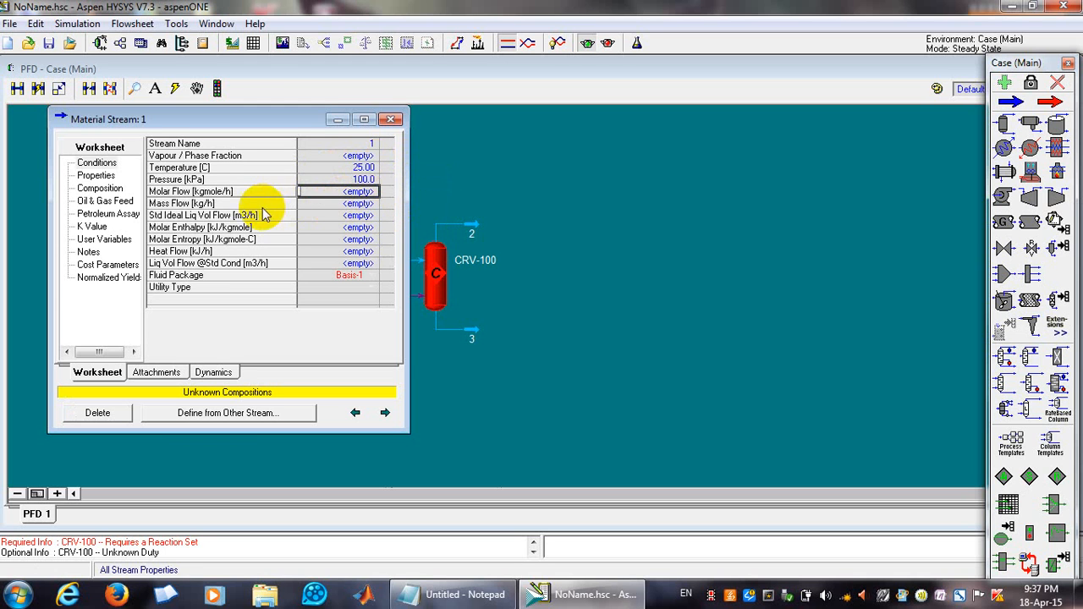
{"action": "left_click", "coordinate": [99, 164]}
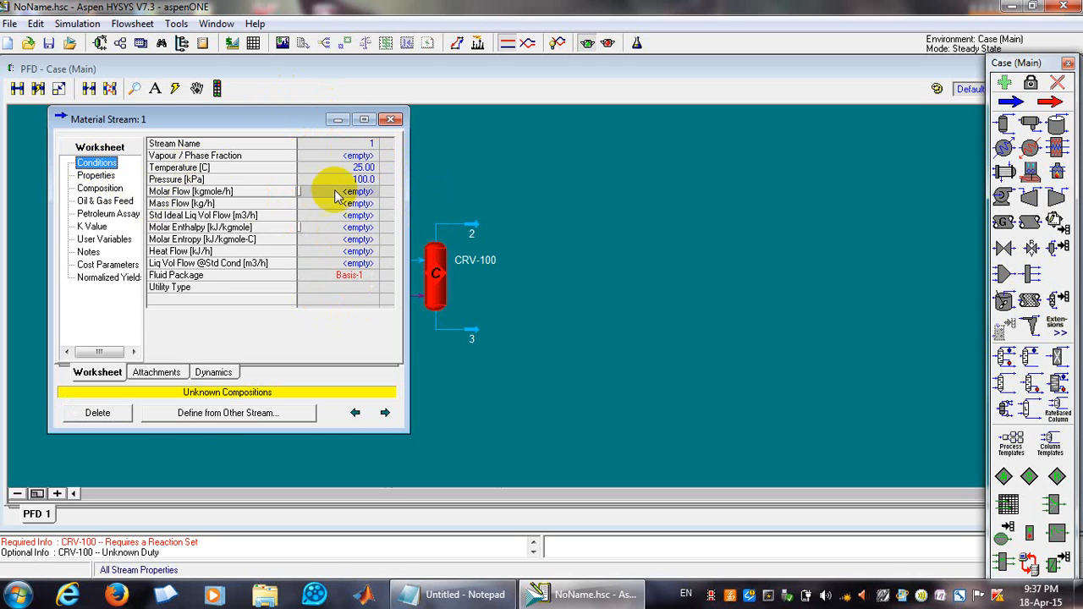
{"action": "left_click", "coordinate": [332, 279]}
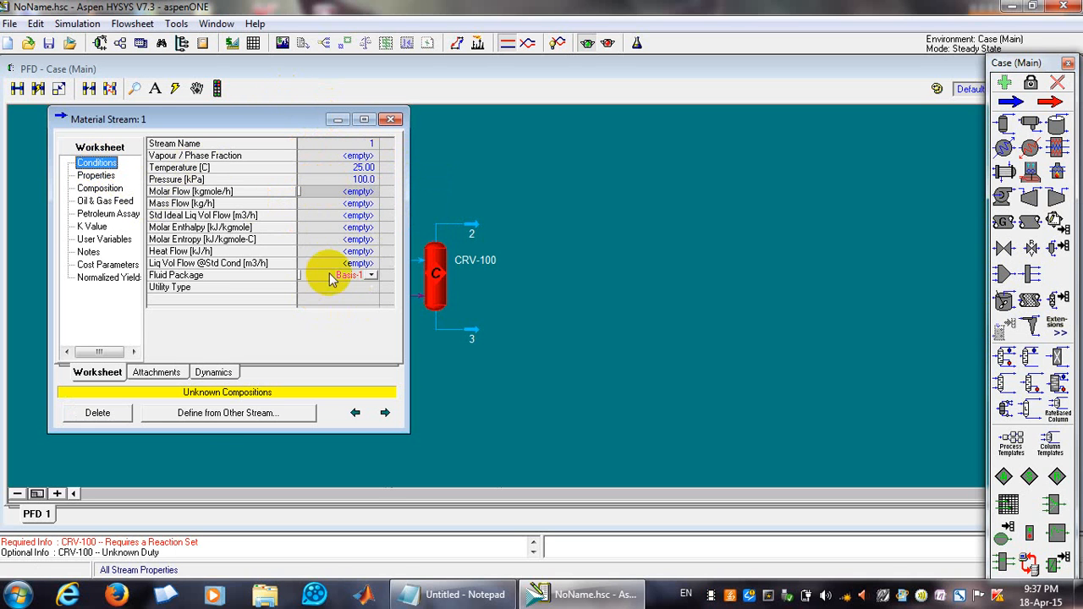
{"action": "left_click", "coordinate": [325, 161]}
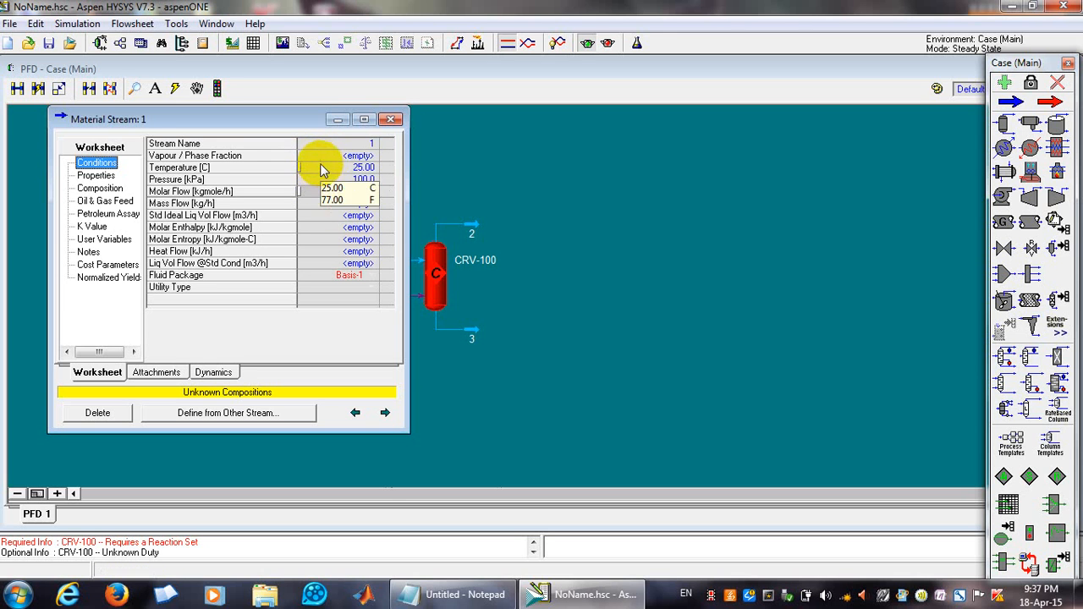
{"action": "left_click", "coordinate": [318, 175]}
{"action": "left_click", "coordinate": [316, 167]}
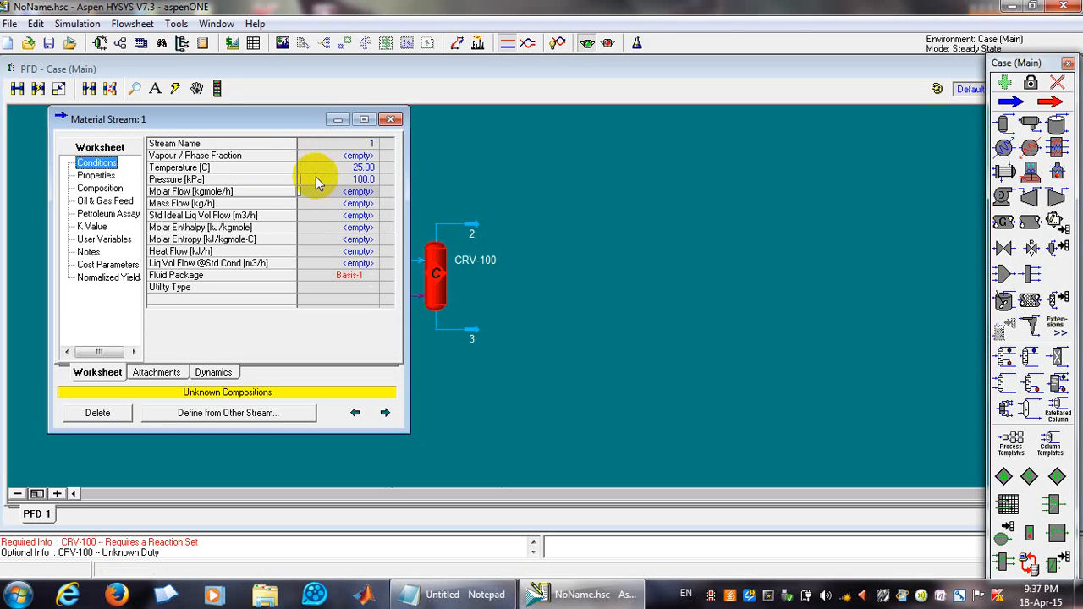
{"action": "left_click", "coordinate": [326, 161]}
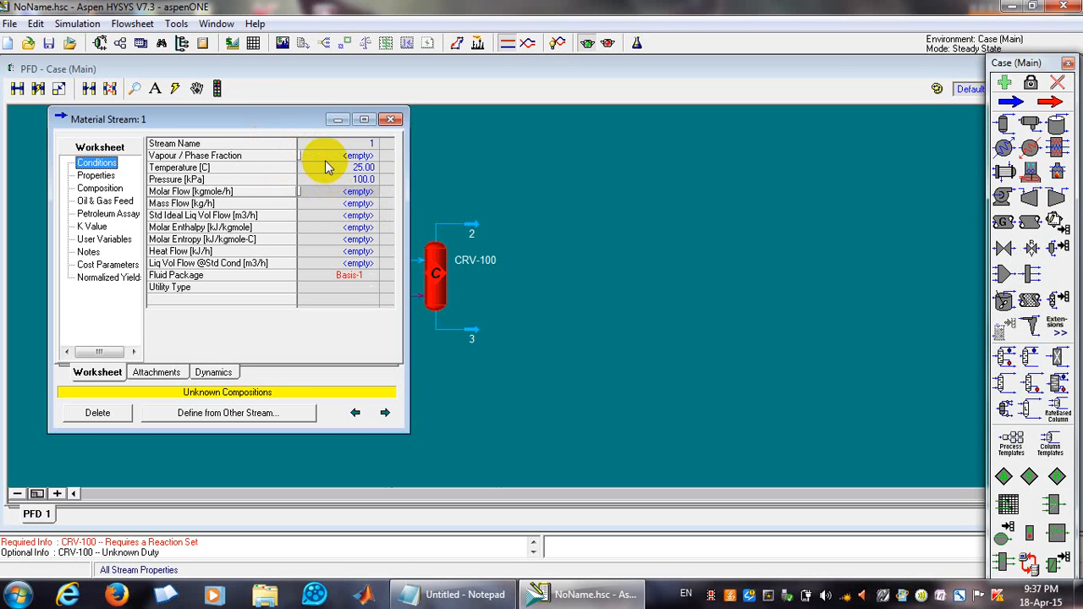
Try to set methane's mole fraction to 2 on the feed stream's composition page.
{"action": "left_click", "coordinate": [99, 188]}
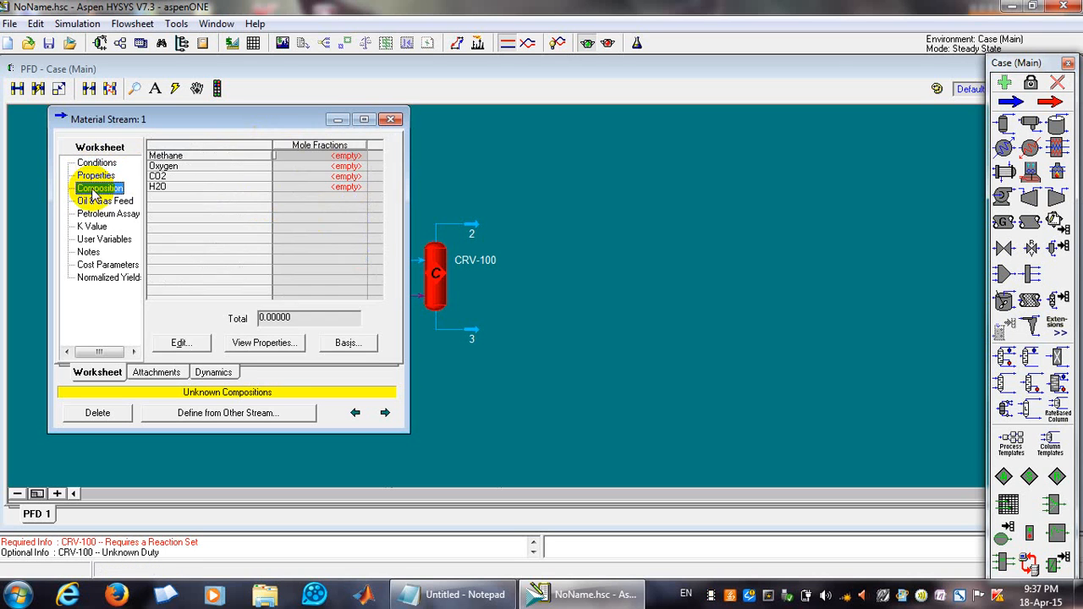
{"action": "left_click", "coordinate": [351, 157]}
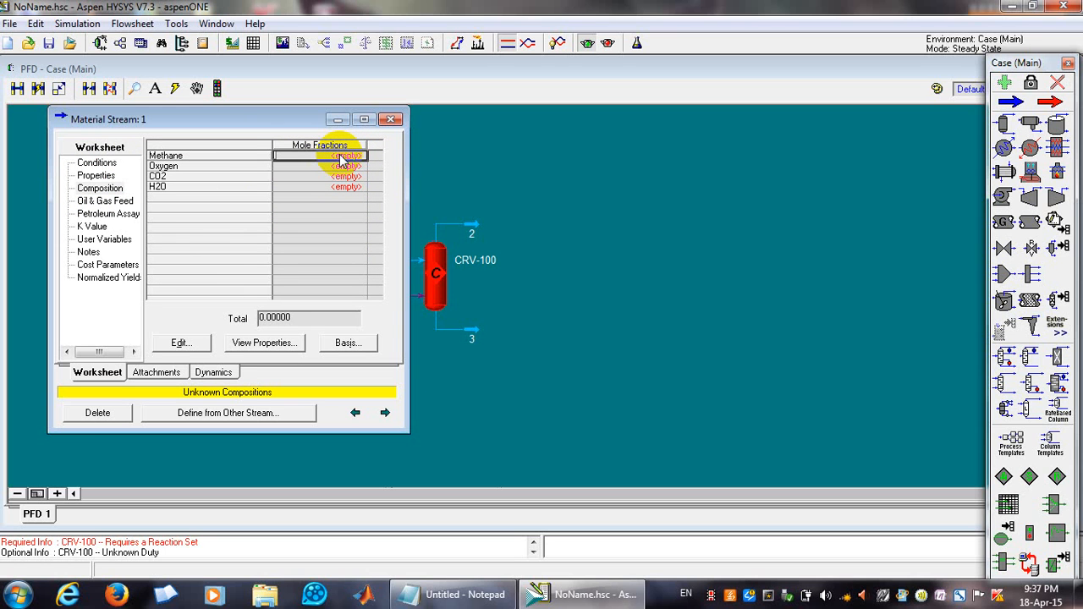
{"action": "type", "text": "2"}
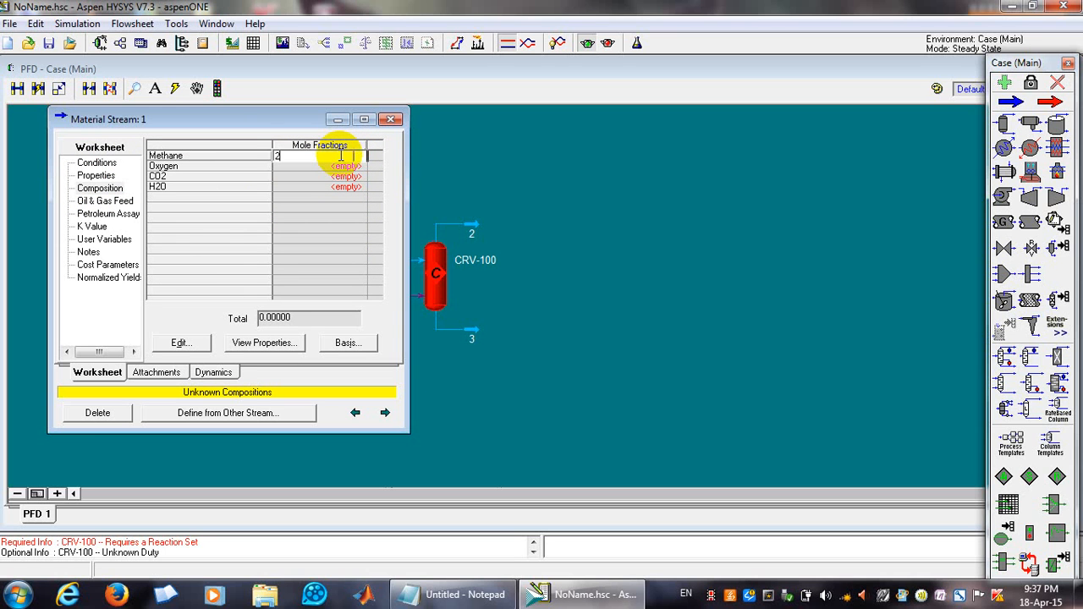
{"action": "key", "text": "Return"}
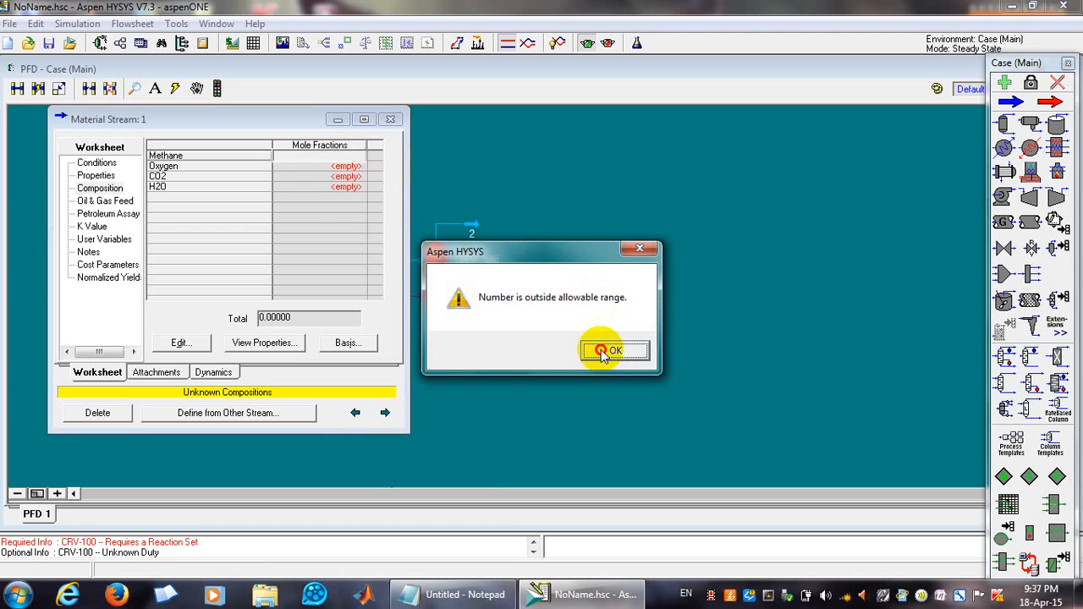
{"action": "left_click", "coordinate": [605, 347]}
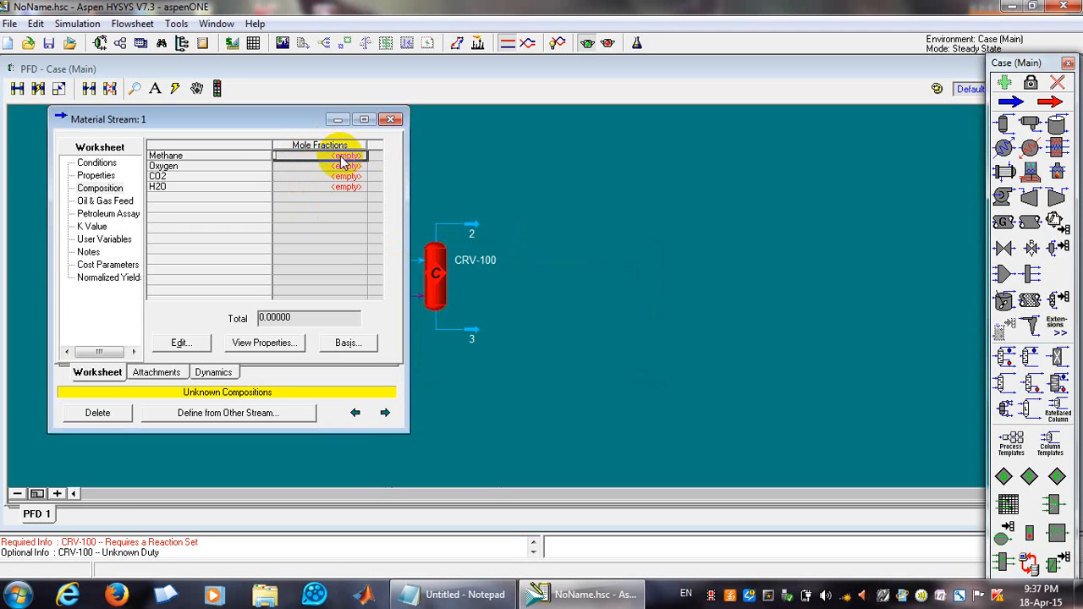
Enter mole fractions of 0.6 for methane and 0.4 for oxygen in the composition input dialog.
{"action": "type", "text": "0.04"}
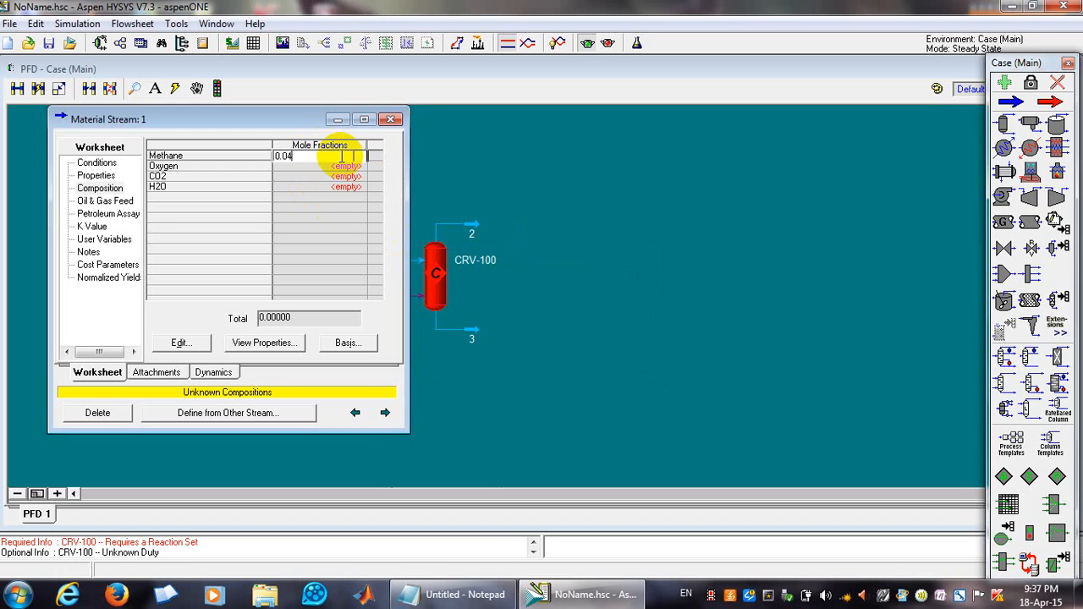
{"action": "key", "text": "Return"}
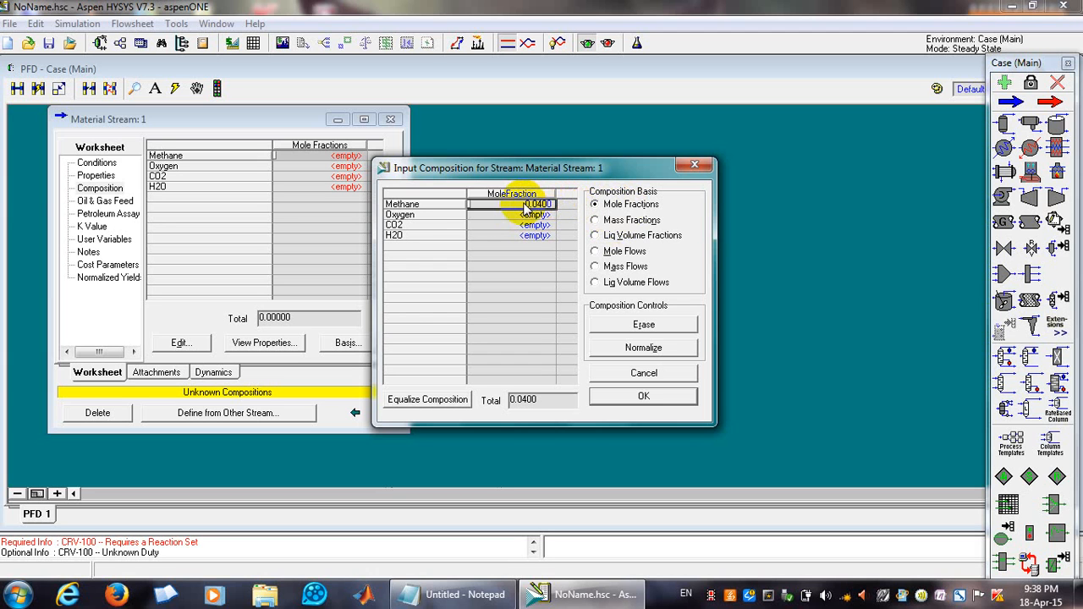
{"action": "type", "text": "0"}
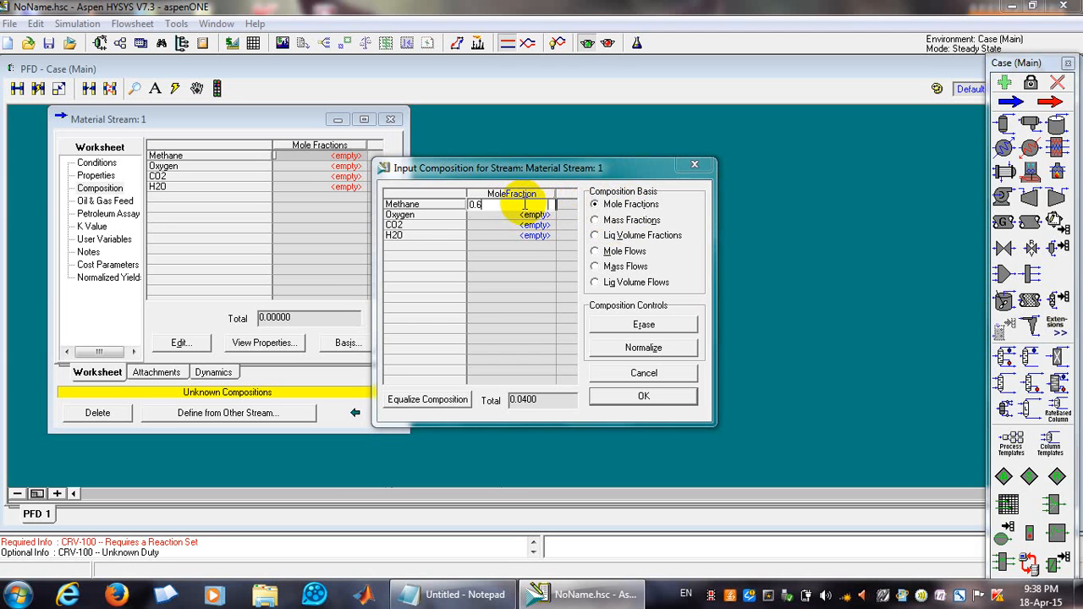
{"action": "type", "text": ".6"}
{"action": "left_click", "coordinate": [508, 217]}
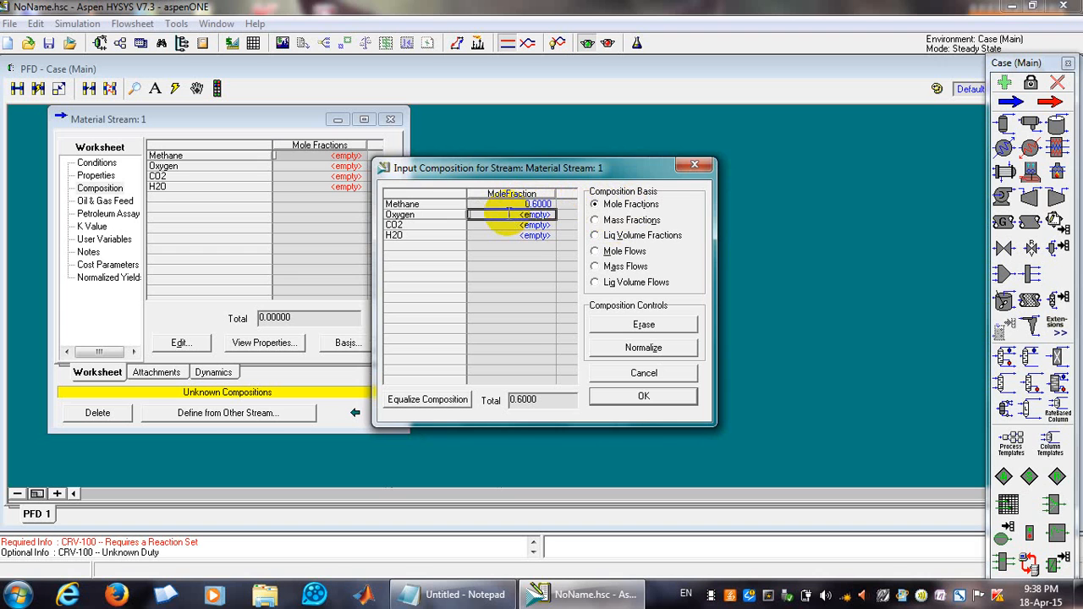
{"action": "type", "text": "0.4"}
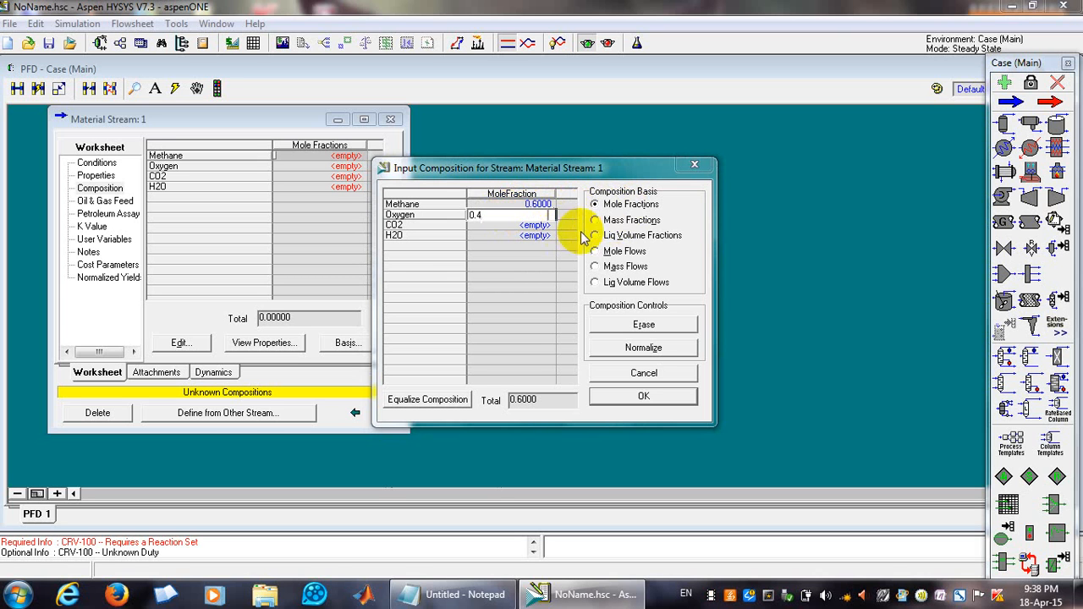
Switch the composition basis to Mole Flows and back to Mole Fractions.
{"action": "left_click", "coordinate": [603, 251]}
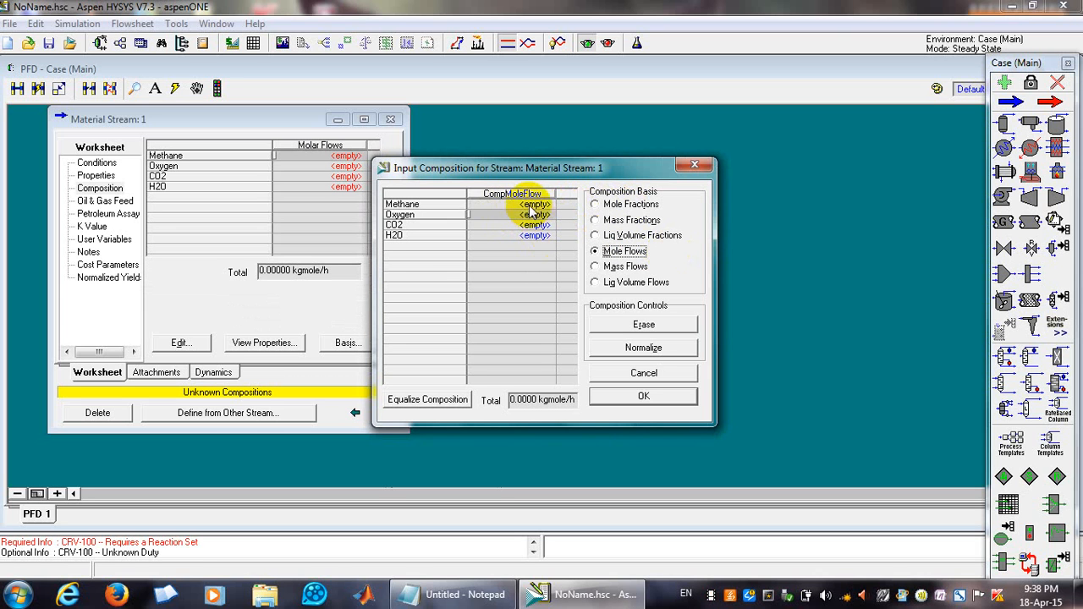
{"action": "left_click", "coordinate": [524, 205]}
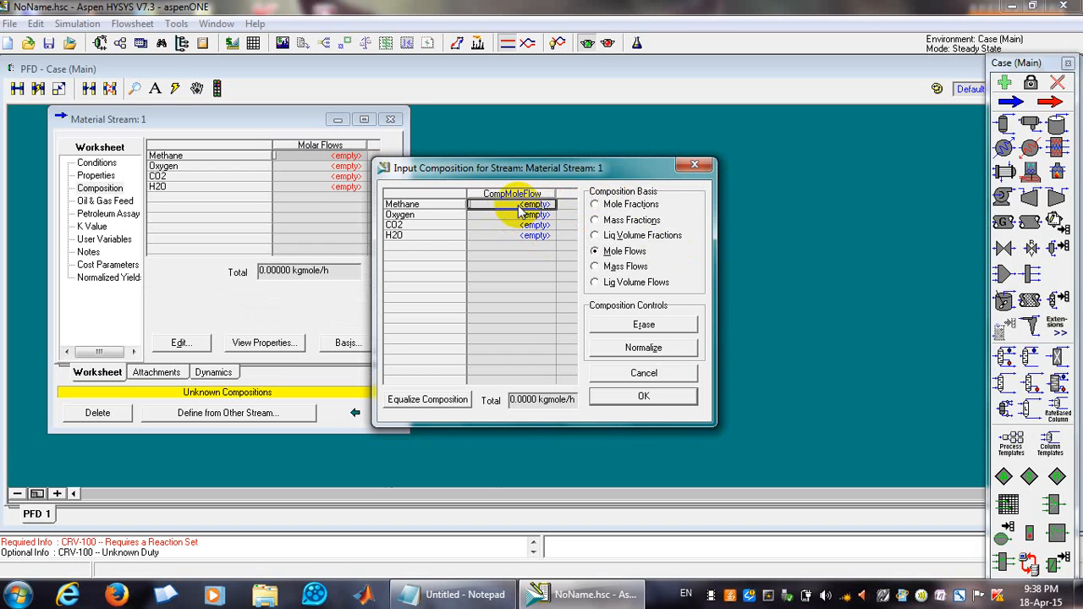
{"action": "left_click", "coordinate": [595, 204]}
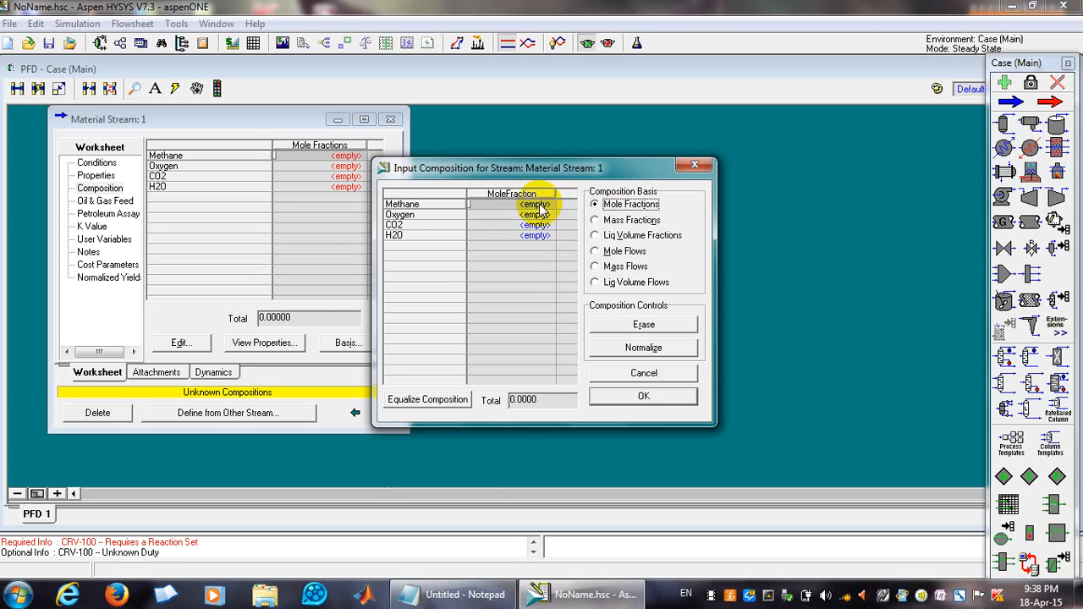
Enter mole fractions 0.6 for methane and 0.4 for oxygen, then switch the composition basis to Mole Flows.
{"action": "type", "text": "0.6"}
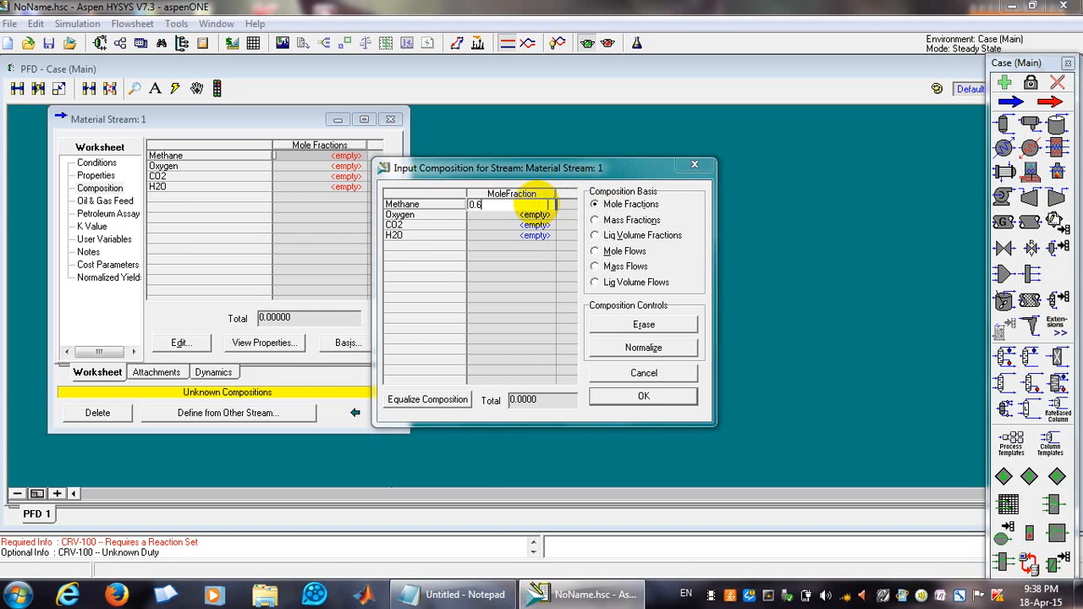
{"action": "left_click", "coordinate": [531, 217]}
{"action": "type", "text": "0"}
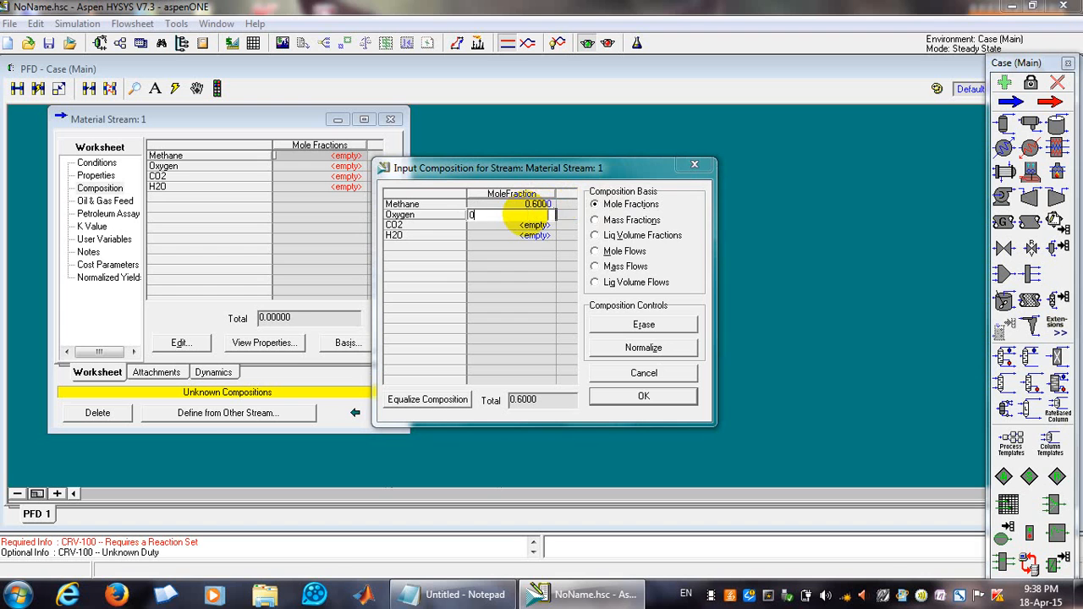
{"action": "type", "text": ".4"}
{"action": "left_click", "coordinate": [626, 251]}
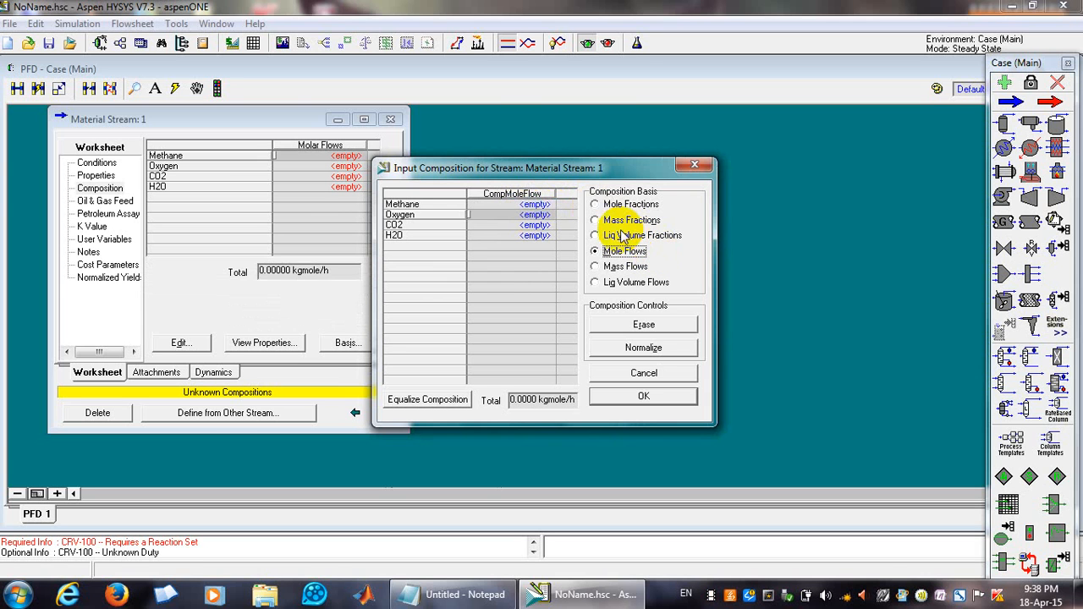
Switch back to Mole Fractions and re-enter 0.6 for methane and 0.4 for oxygen.
{"action": "left_click", "coordinate": [595, 204]}
{"action": "left_click", "coordinate": [530, 204]}
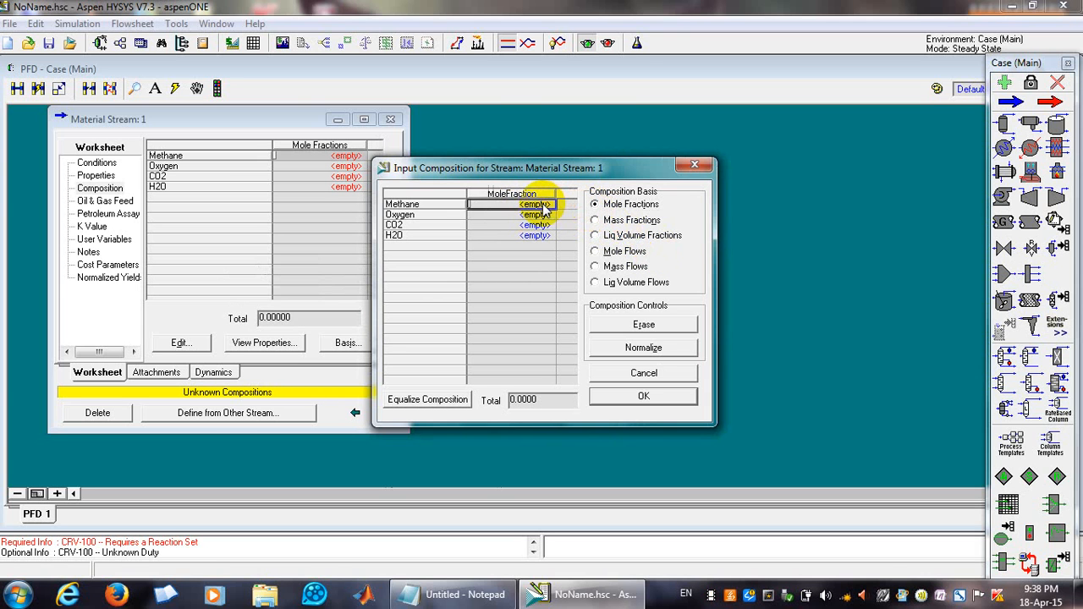
{"action": "type", "text": "0.6"}
{"action": "left_click", "coordinate": [530, 215]}
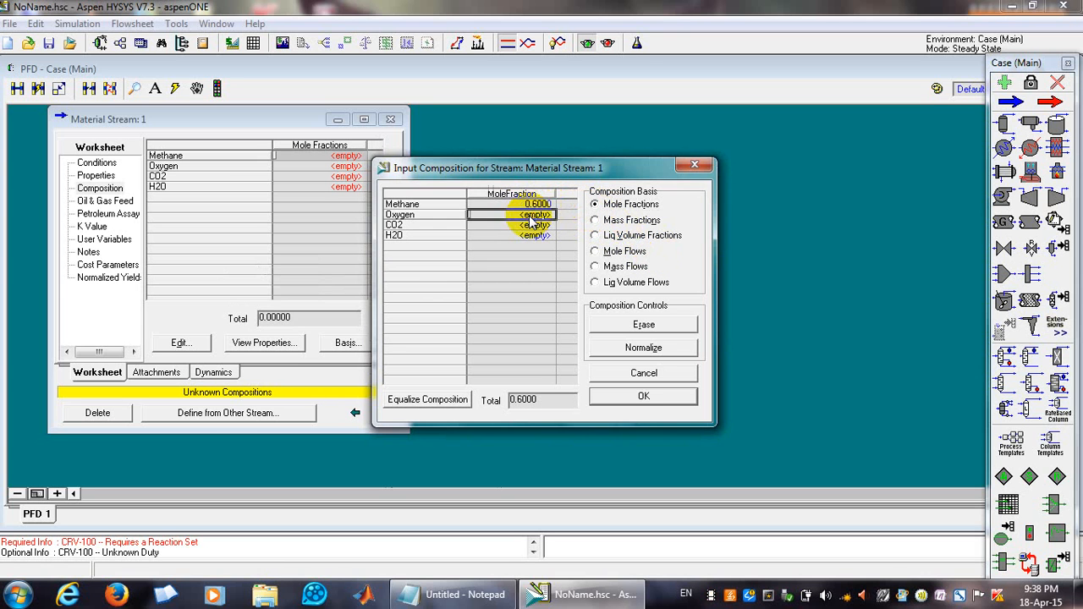
{"action": "type", "text": "0.4"}
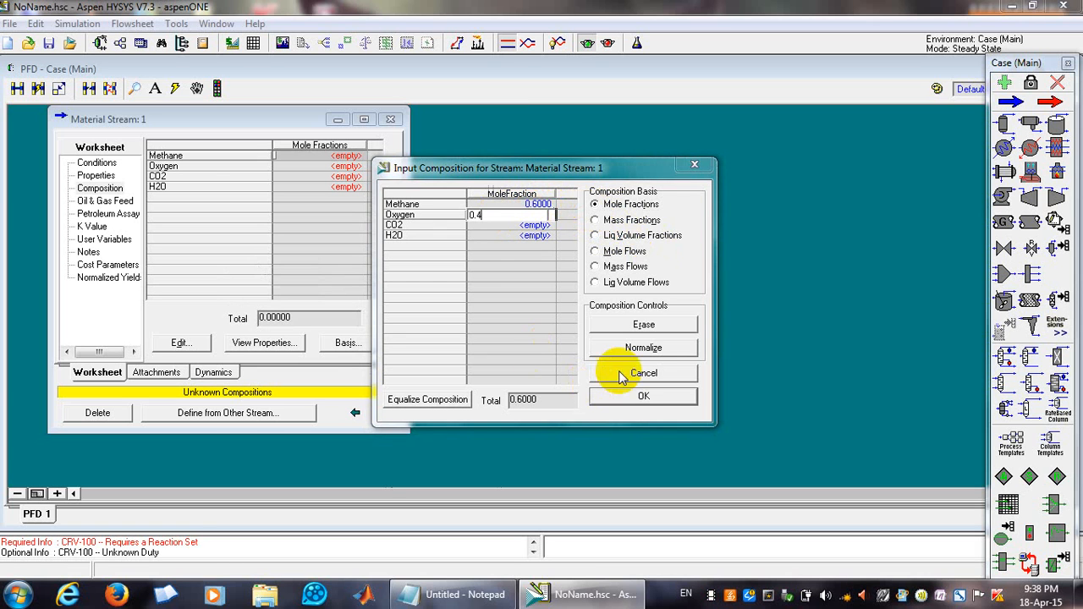
{"action": "left_click", "coordinate": [689, 310]}
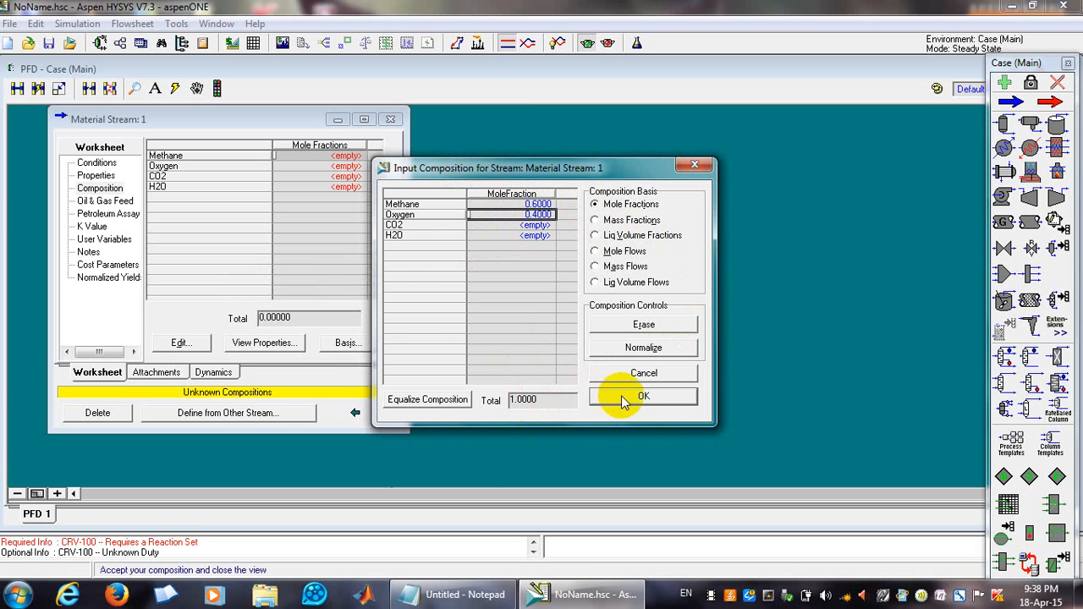
Switch the basis to Mole Flows, enter 60 kgmole/h methane and 40 kgmole/h oxygen, and accept the composition.
{"action": "left_click", "coordinate": [617, 254]}
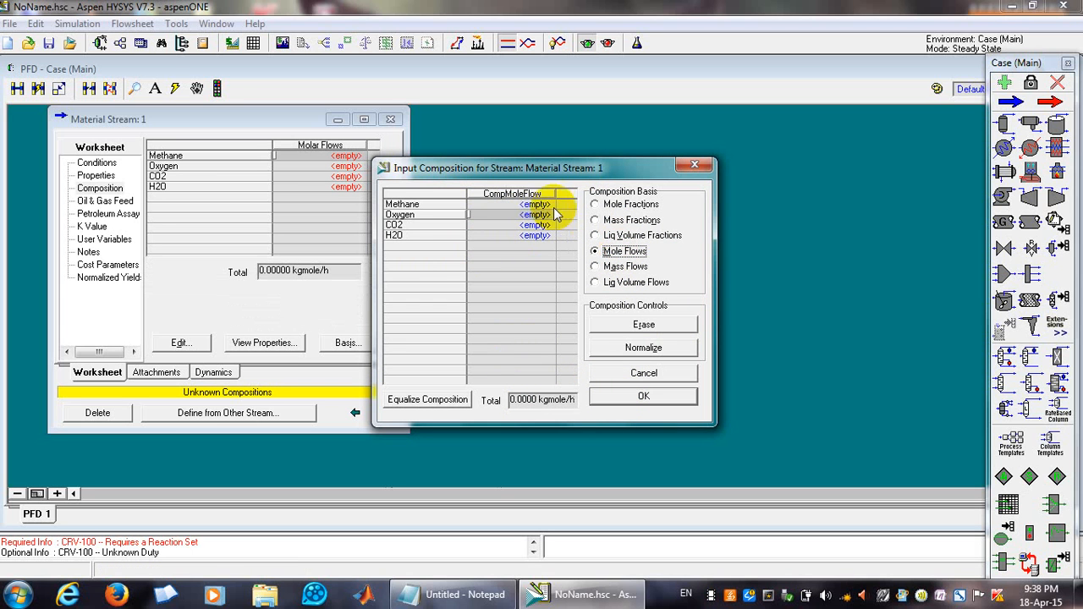
{"action": "left_click", "coordinate": [541, 206]}
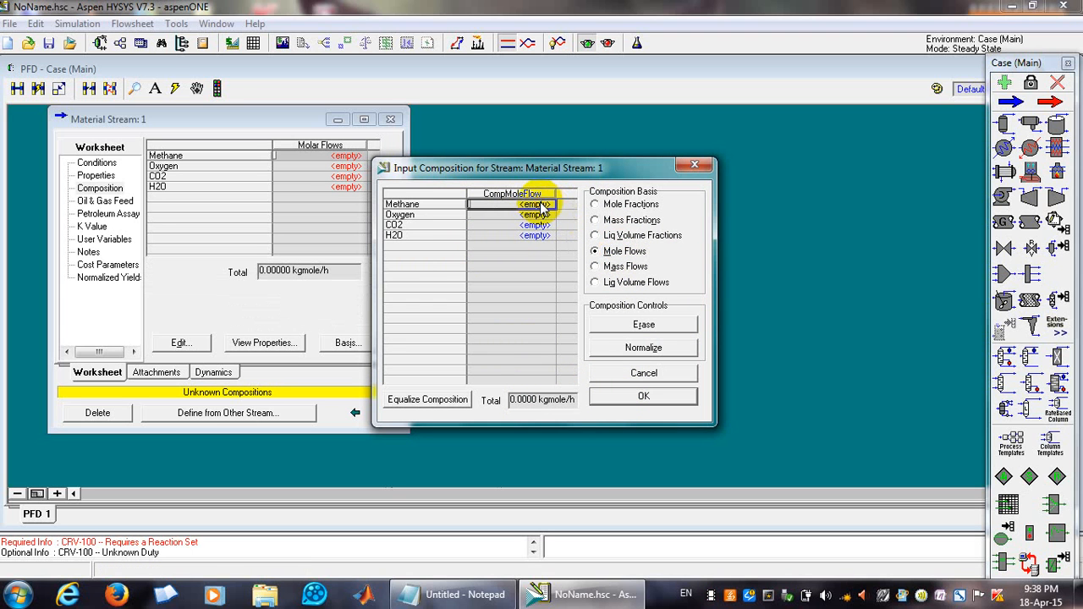
{"action": "type", "text": "60"}
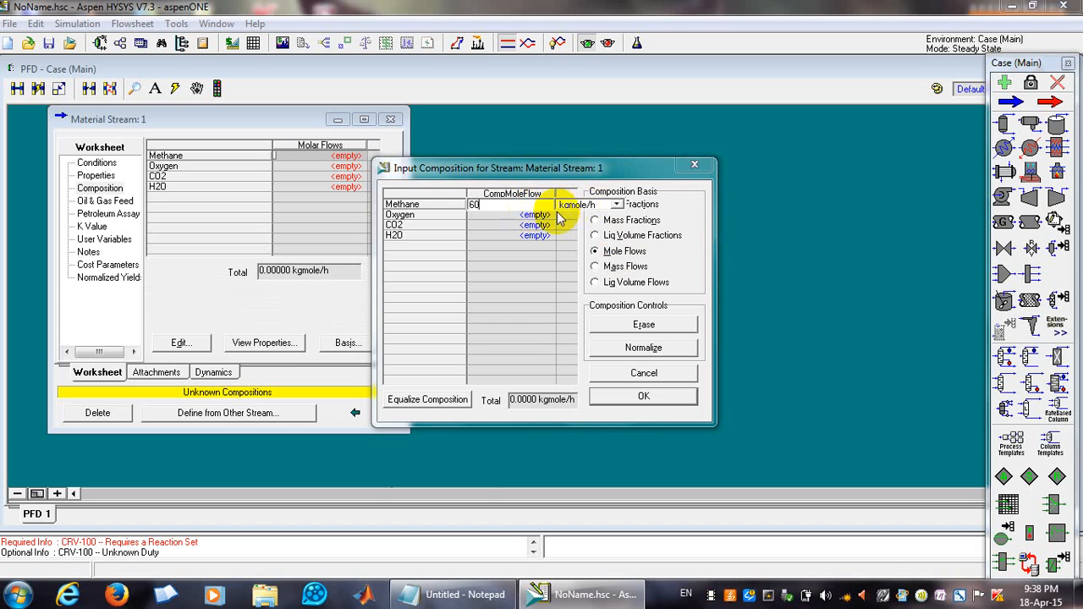
{"action": "left_click", "coordinate": [541, 217]}
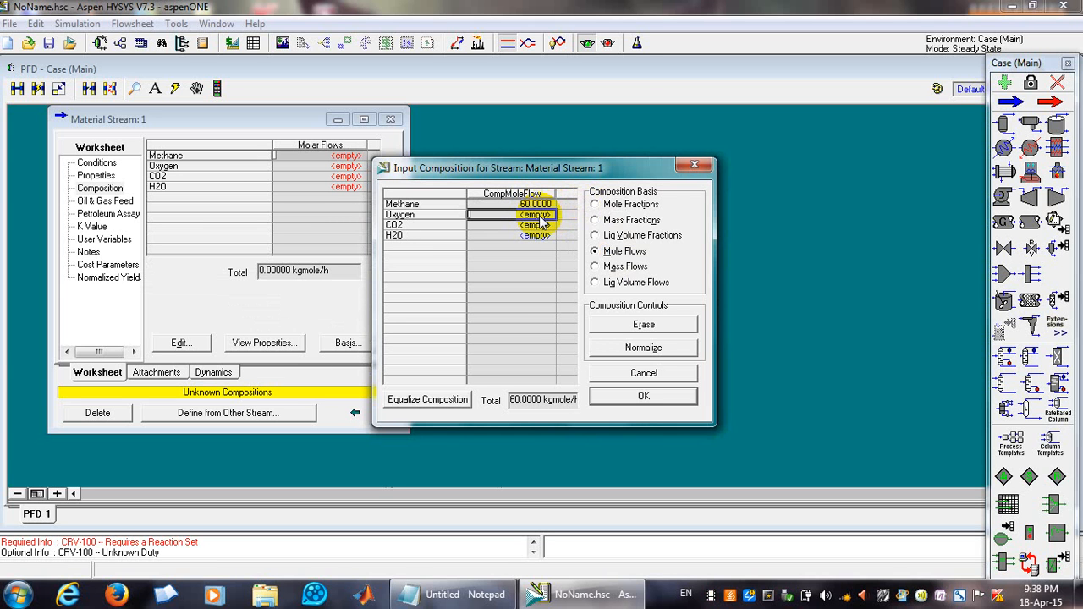
{"action": "type", "text": "40"}
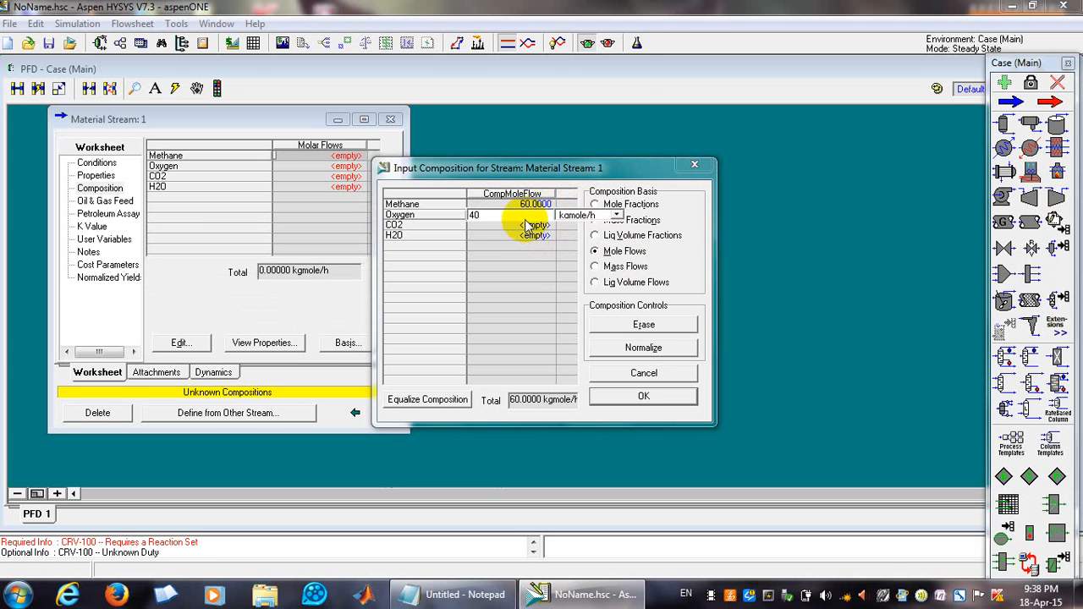
{"action": "left_click", "coordinate": [526, 223]}
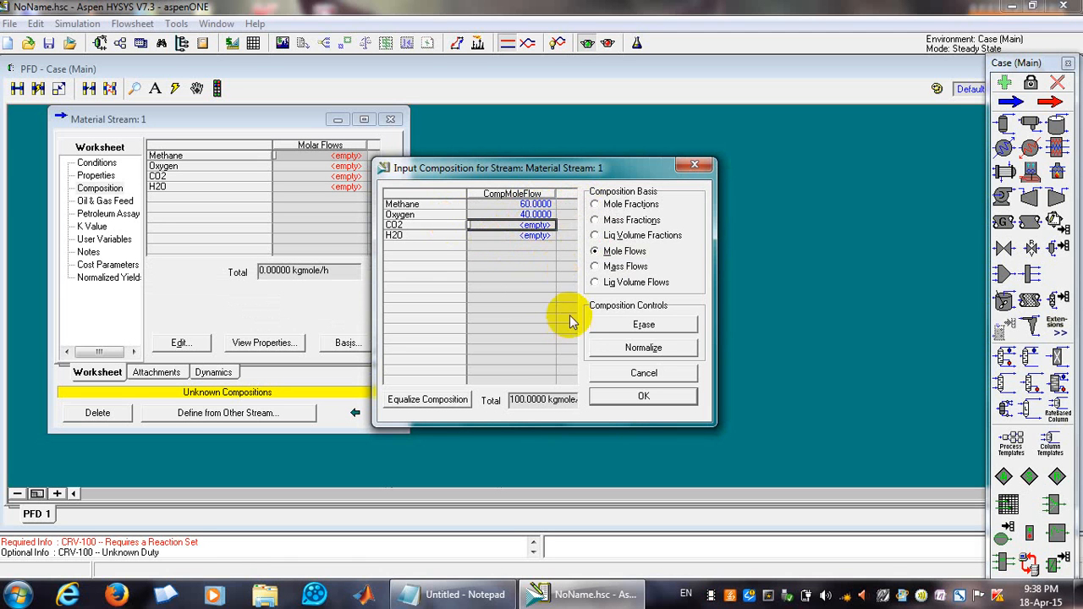
{"action": "mouse_move", "coordinate": [534, 406]}
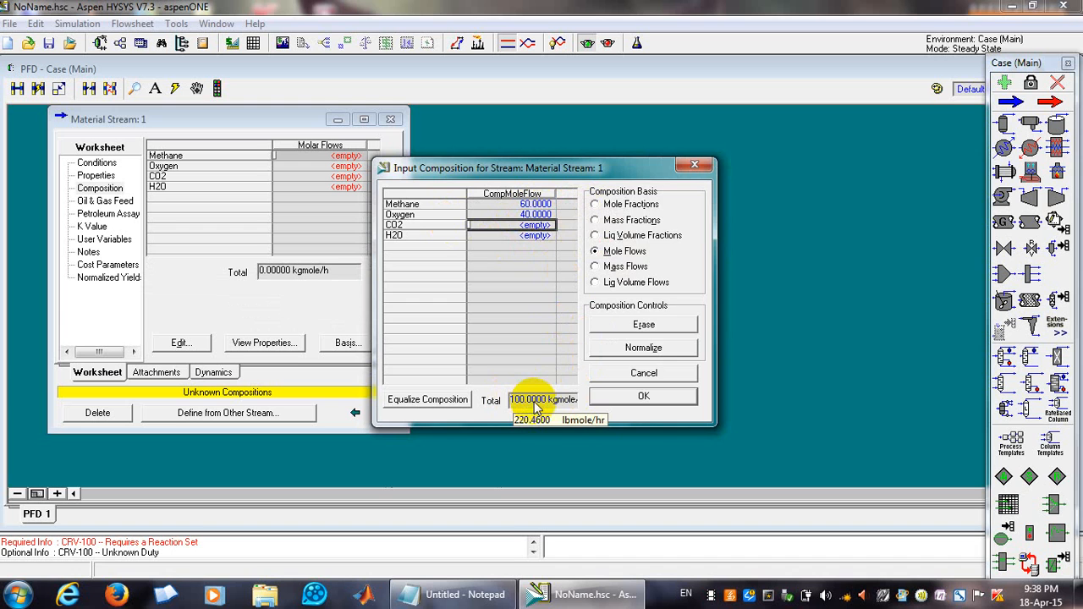
{"action": "left_click", "coordinate": [626, 398]}
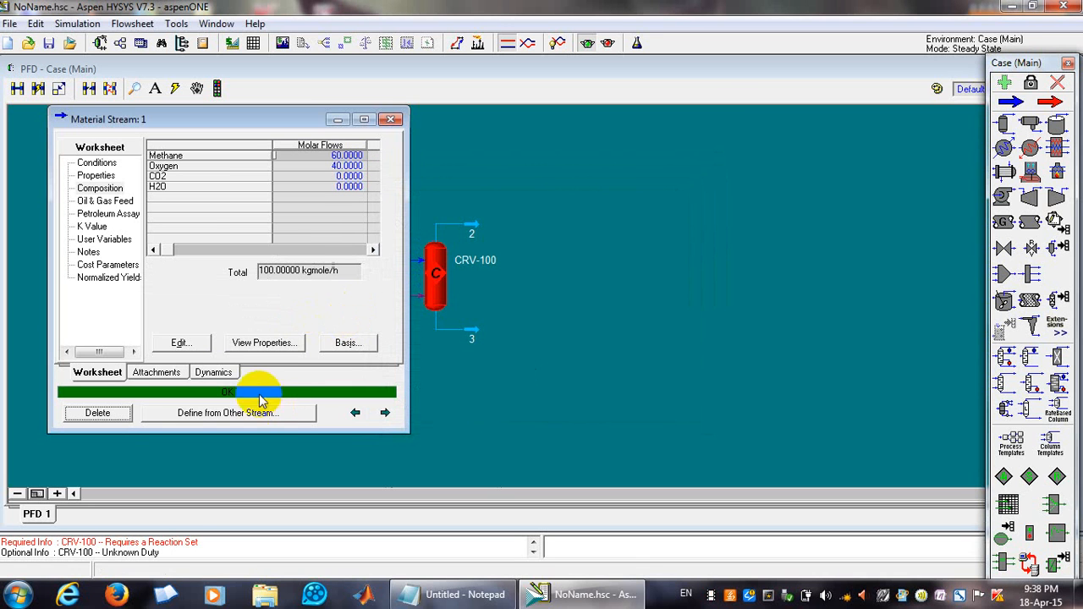
Review the feed stream's conditions page and close the stream window.
{"action": "left_click", "coordinate": [97, 162]}
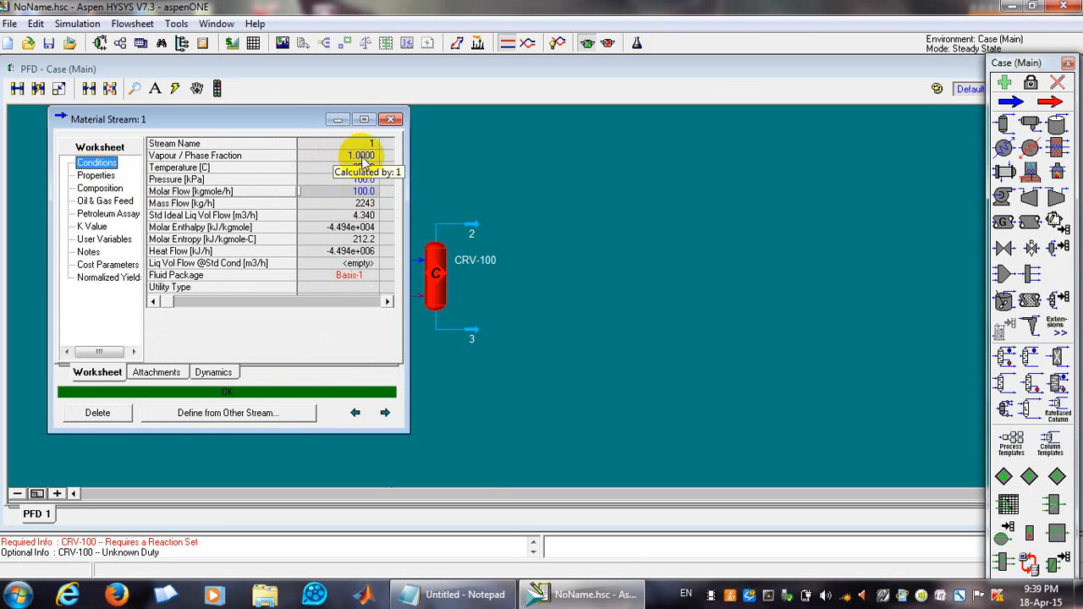
{"action": "mouse_move", "coordinate": [380, 166]}
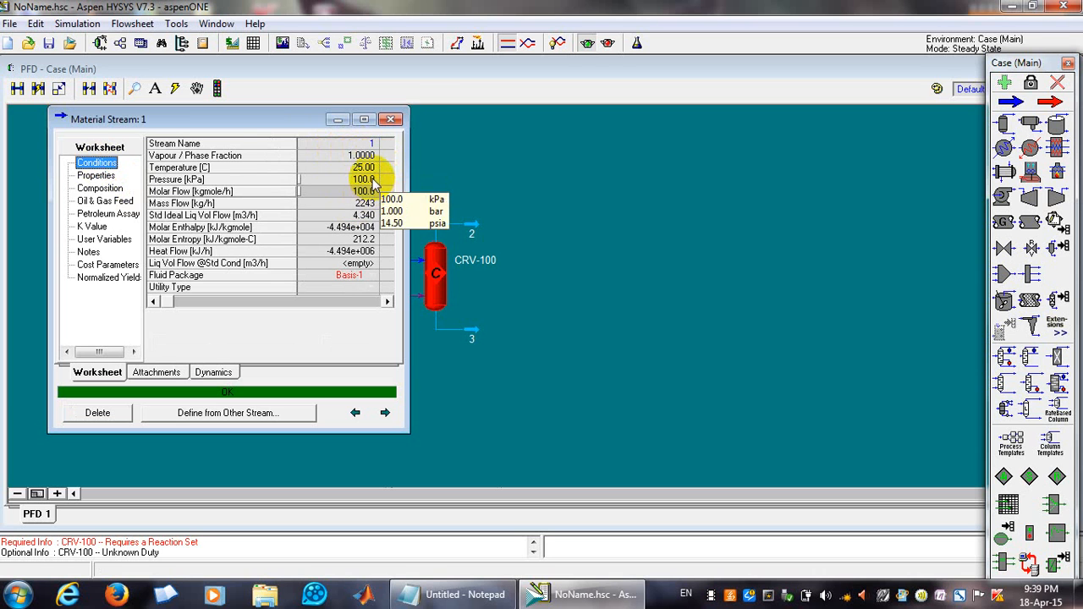
{"action": "mouse_move", "coordinate": [369, 186]}
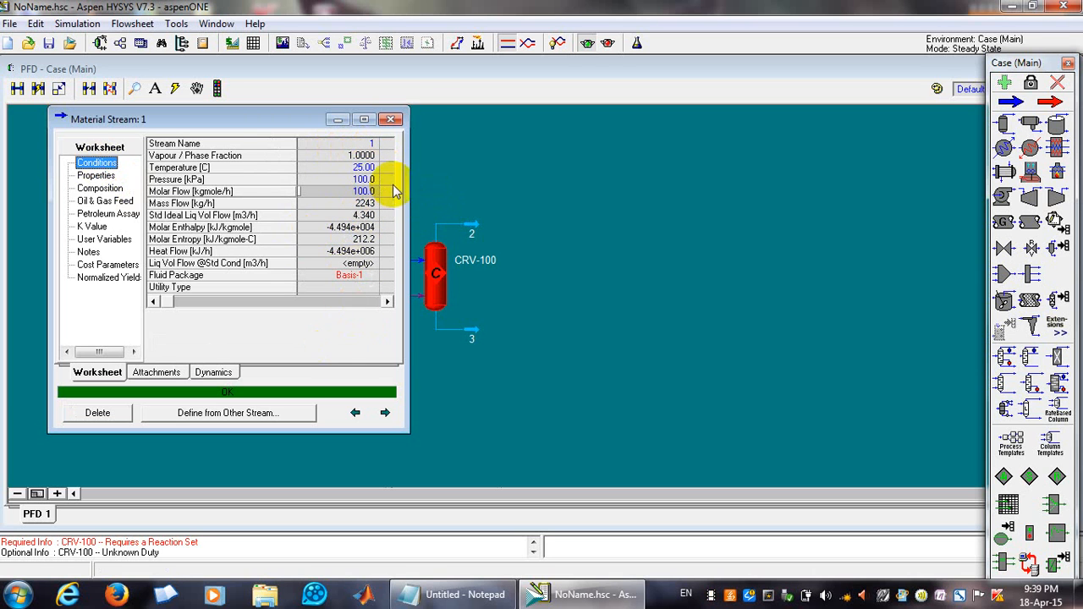
{"action": "left_click", "coordinate": [390, 120]}
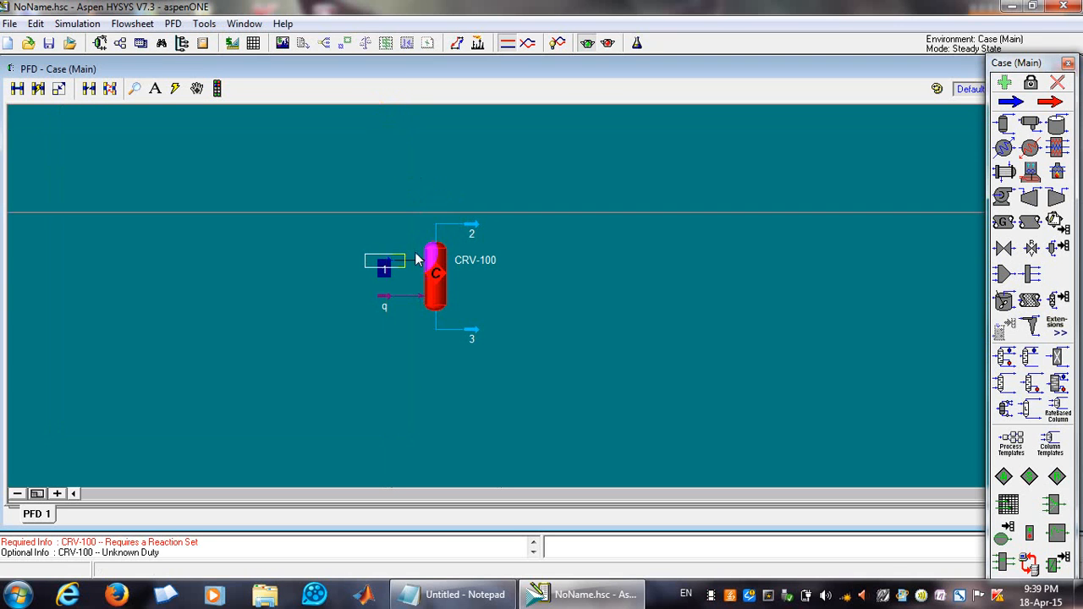
Open conversion reactor CRV-100 and assign Global Rxn Set as its reaction set.
{"action": "double_click", "coordinate": [437, 300]}
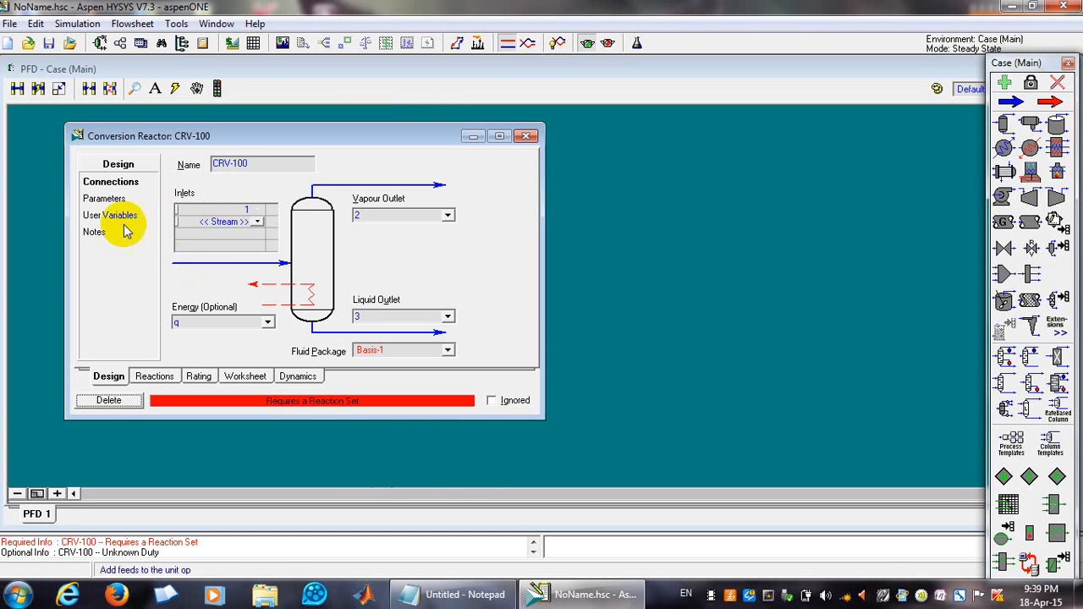
{"action": "left_click", "coordinate": [104, 202]}
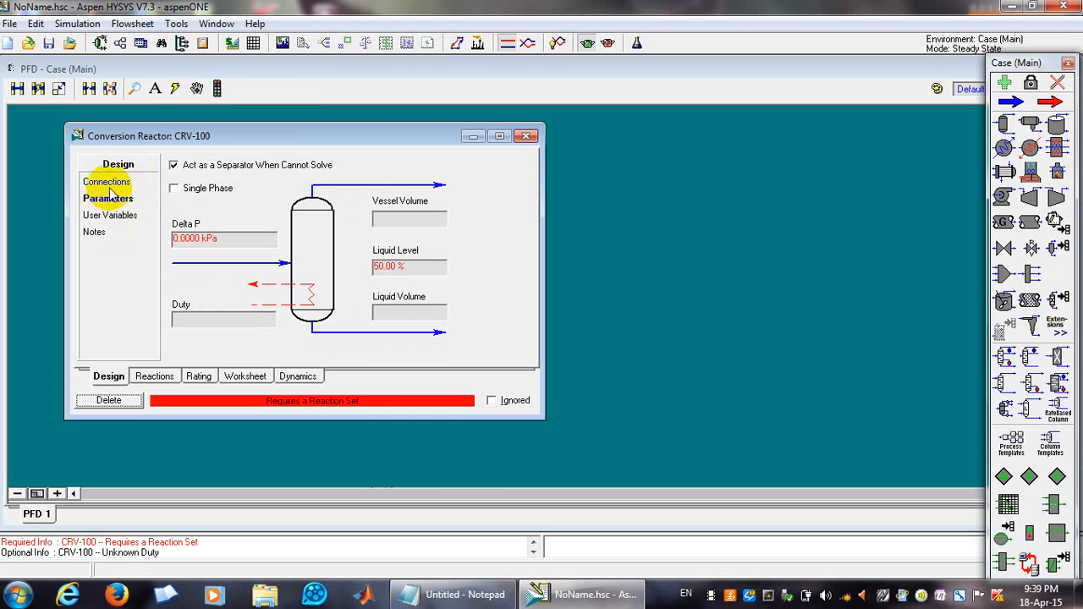
{"action": "left_click", "coordinate": [110, 217]}
{"action": "left_click", "coordinate": [101, 181]}
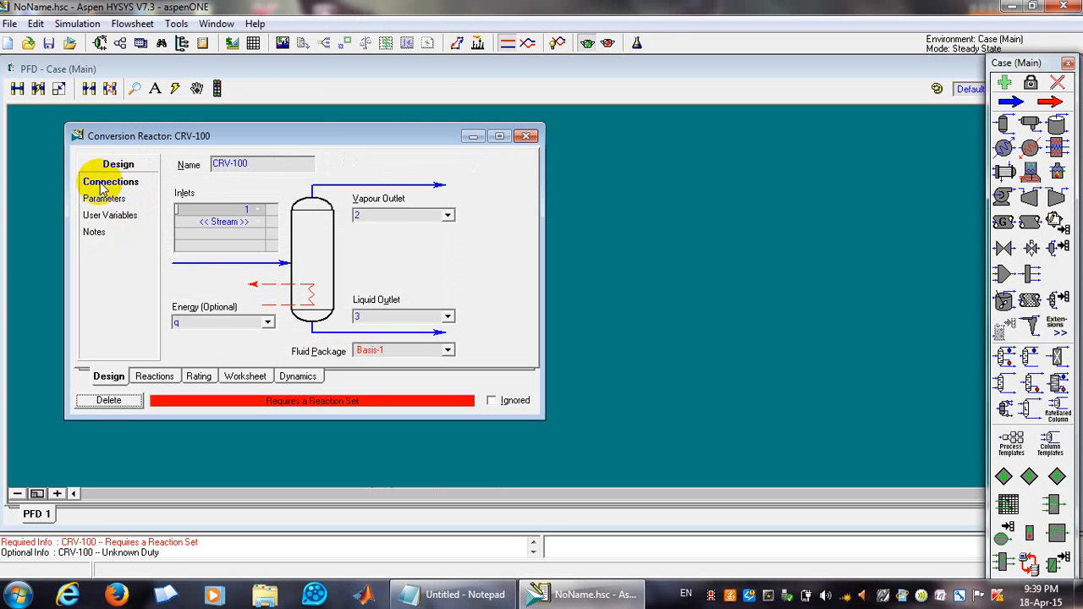
{"action": "left_click", "coordinate": [154, 376]}
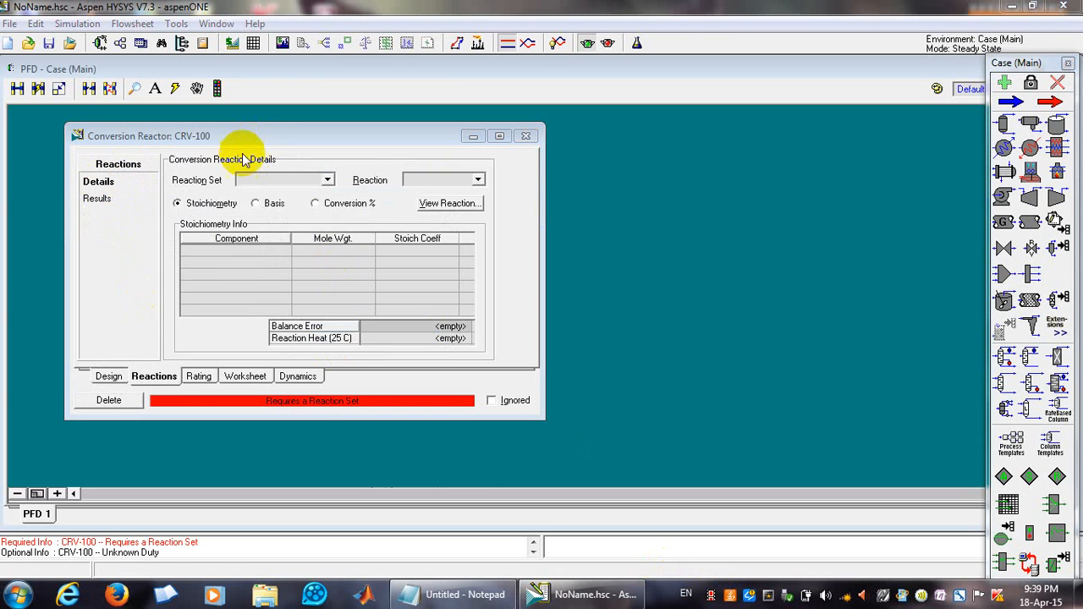
{"action": "left_click", "coordinate": [109, 376]}
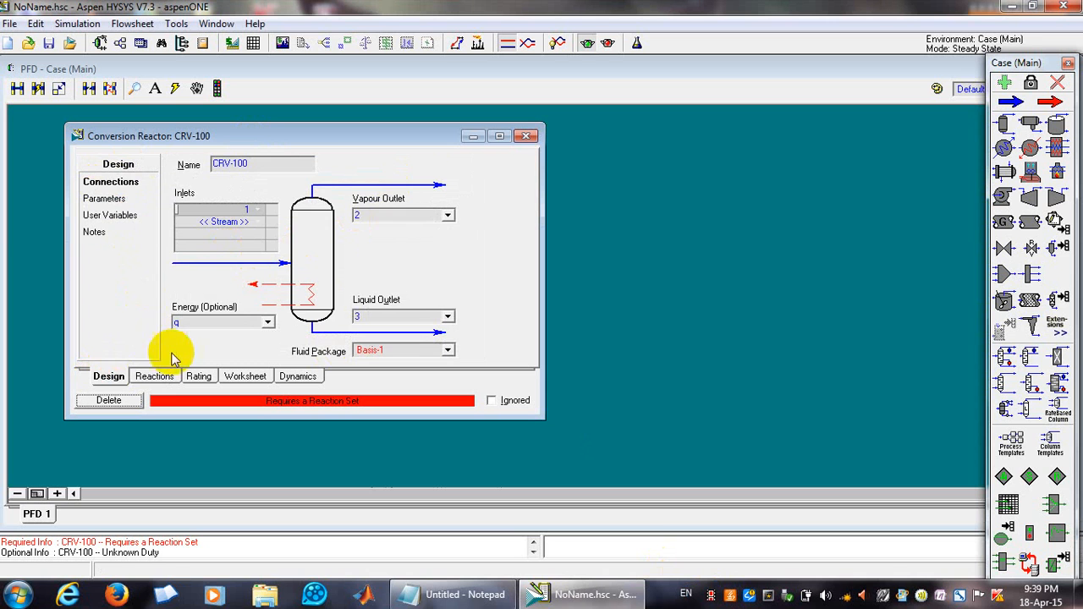
{"action": "left_click", "coordinate": [154, 377]}
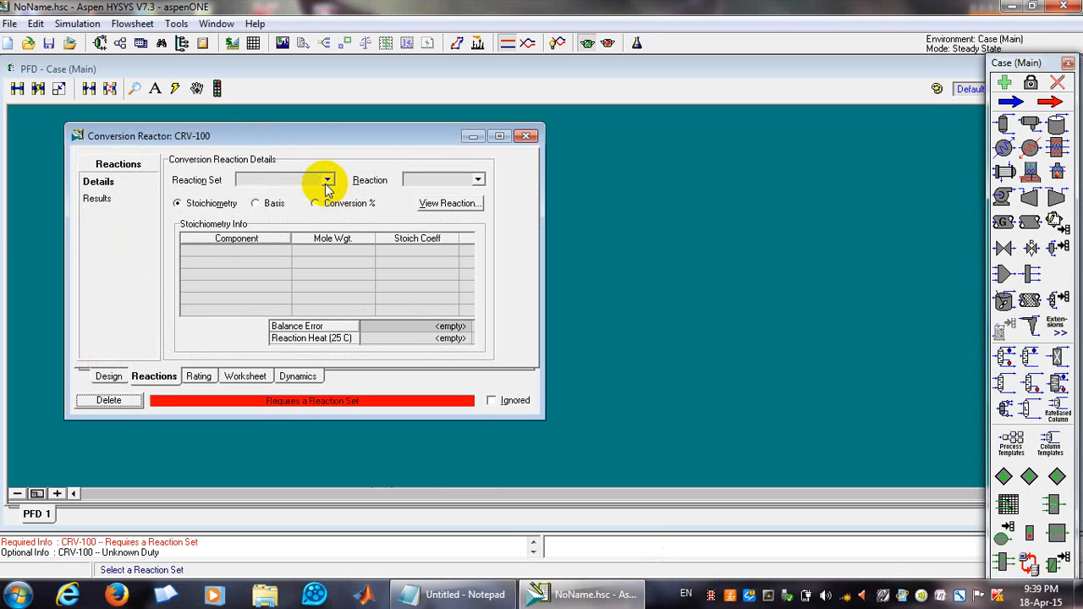
{"action": "left_click", "coordinate": [328, 181]}
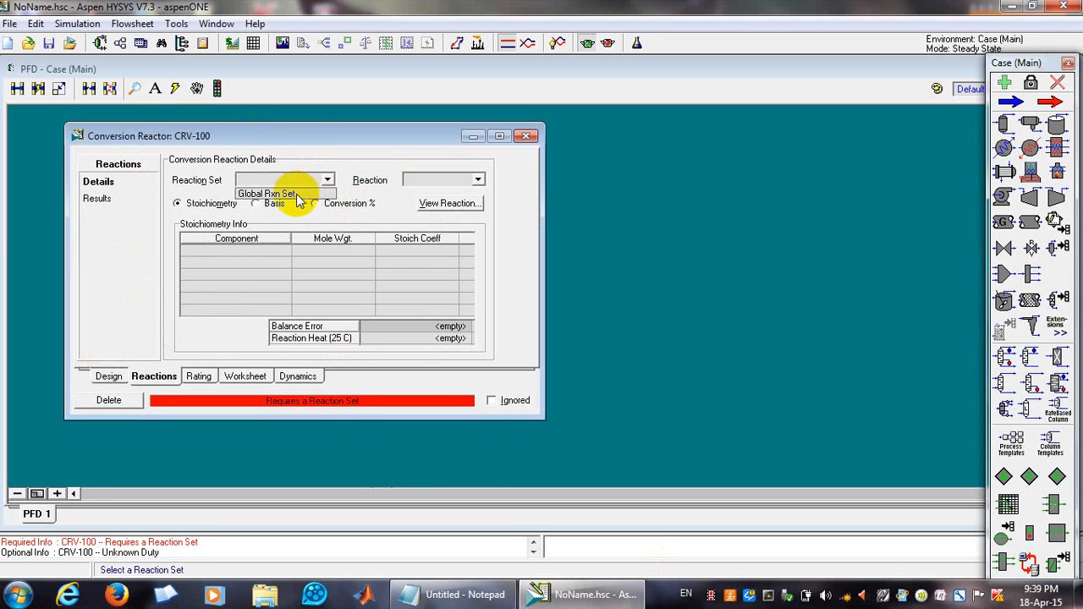
{"action": "left_click", "coordinate": [271, 194]}
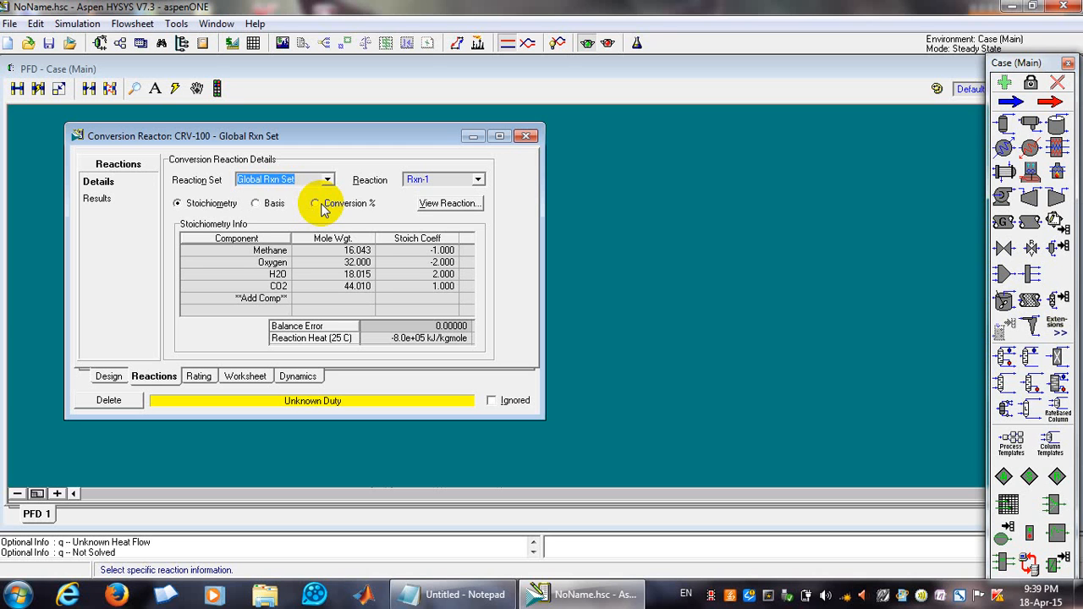
Inspect reaction Rxn-1's conversion basis, then close the reaction view and the reactor window.
{"action": "left_click", "coordinate": [441, 205]}
{"action": "left_click", "coordinate": [397, 150]}
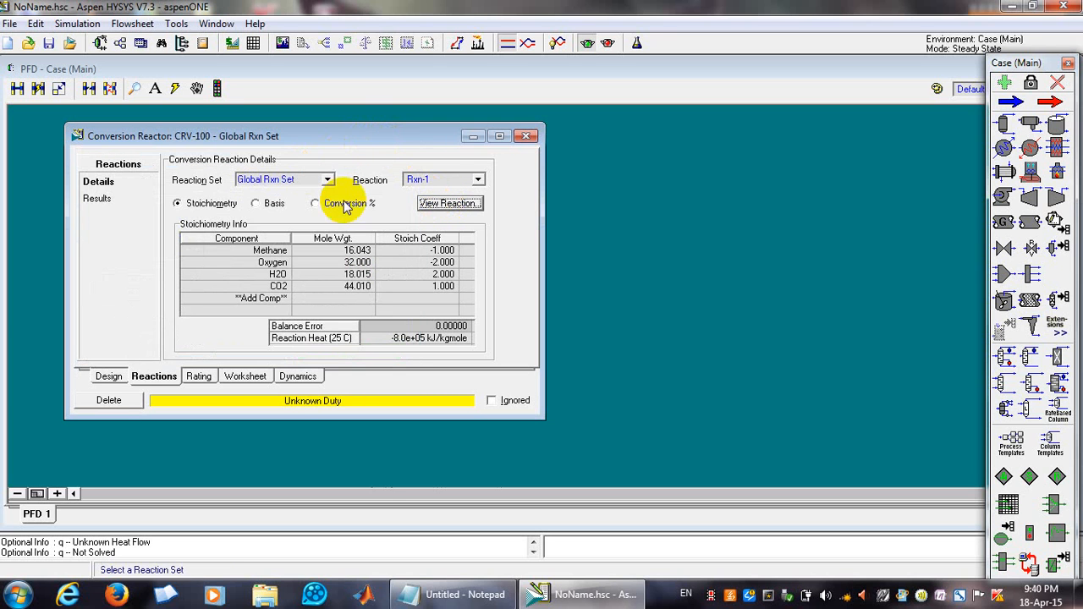
{"action": "left_click", "coordinate": [440, 203]}
{"action": "left_click", "coordinate": [201, 333]}
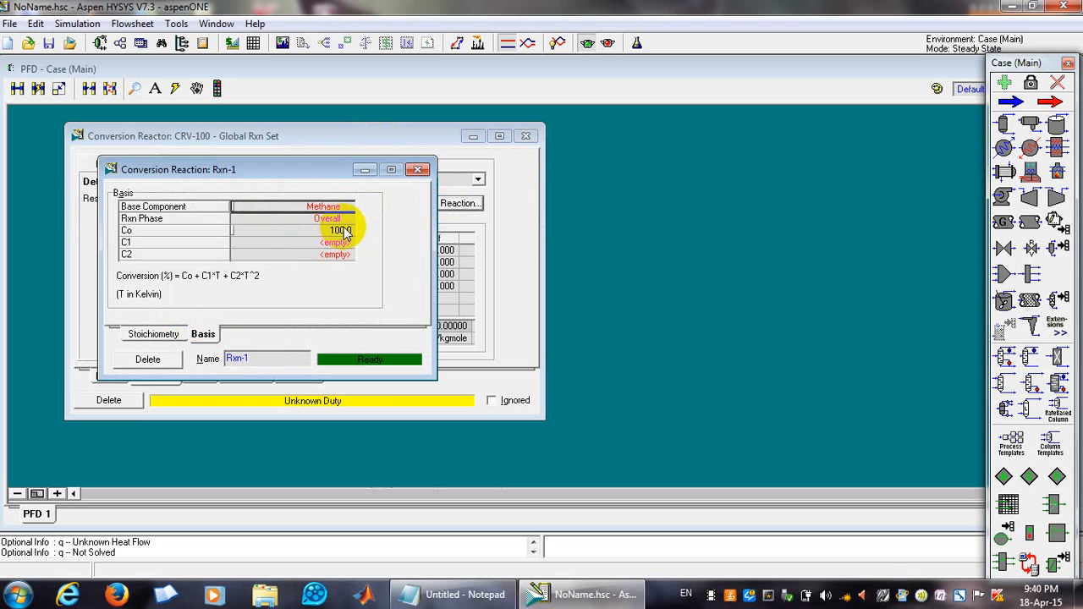
{"action": "left_click", "coordinate": [418, 170]}
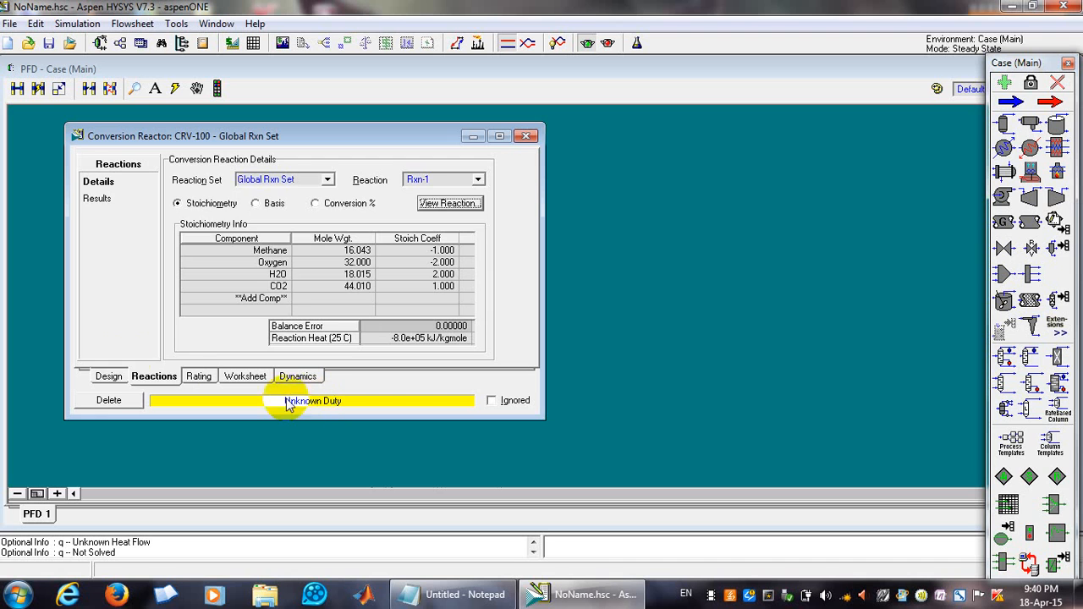
{"action": "left_click", "coordinate": [108, 375]}
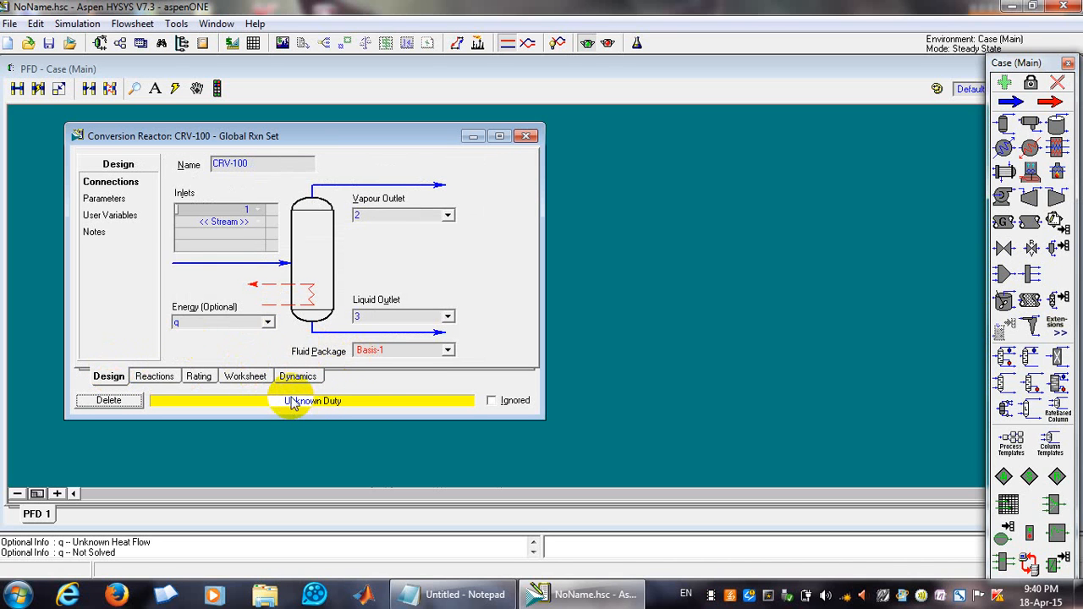
{"action": "left_click", "coordinate": [523, 136]}
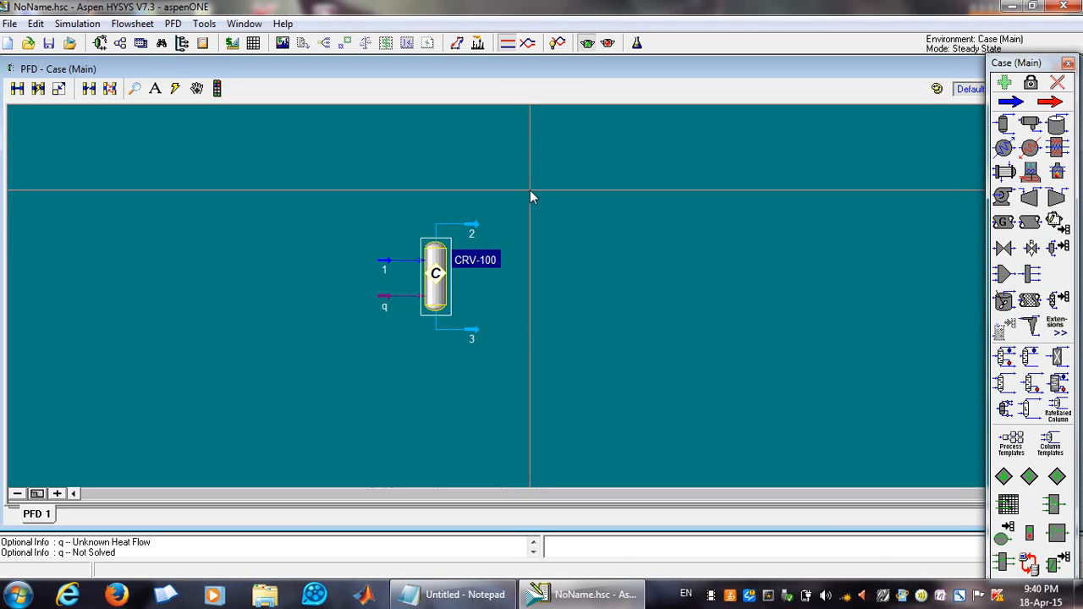
Move vapour outlet stream 2 slightly closer to the top of the reactor.
{"action": "mouse_move", "coordinate": [472, 230]}
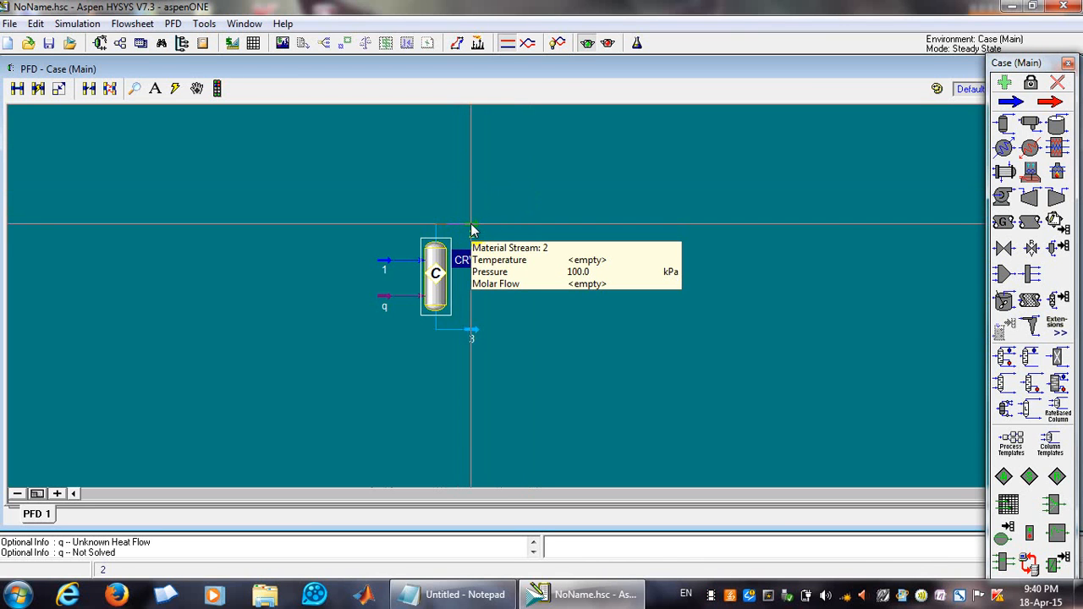
{"action": "left_click", "coordinate": [471, 229]}
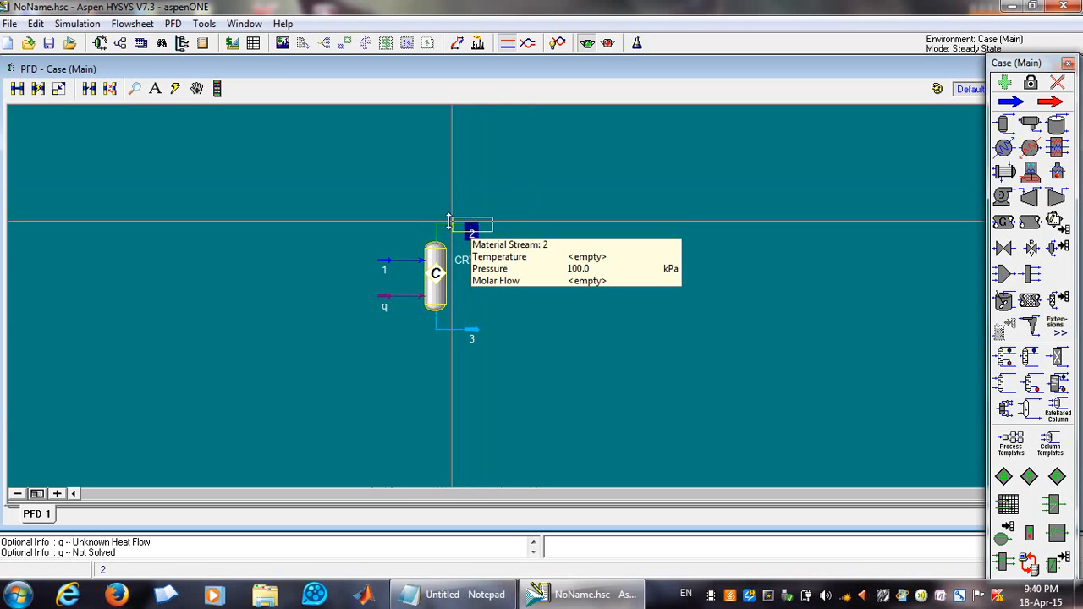
{"action": "left_click_drag", "start_coordinate": [471, 228], "coordinate": [449, 221]}
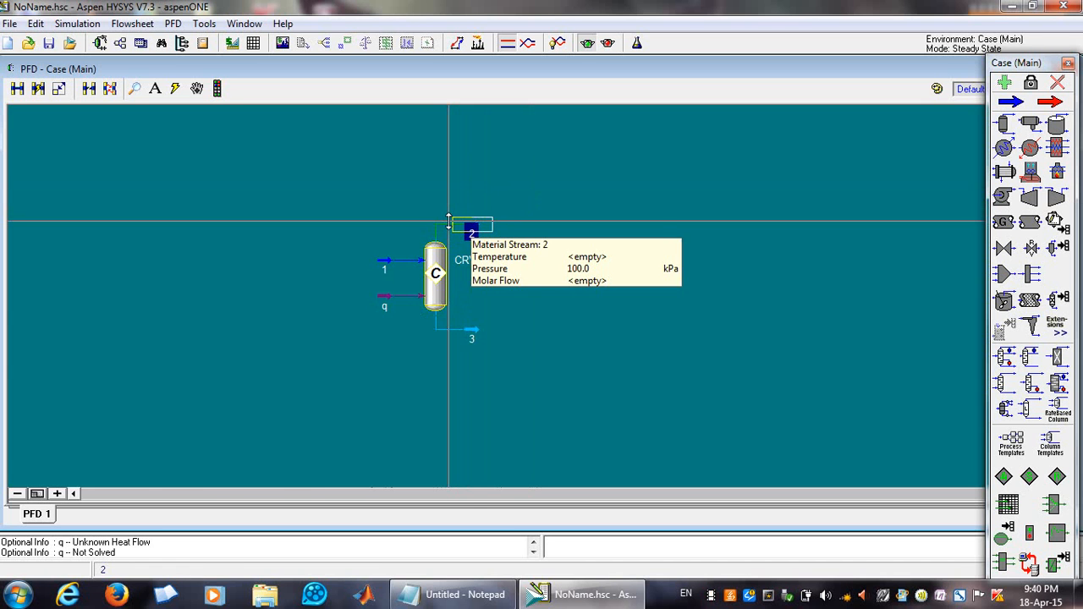
Set vapour outlet stream 2's temperature to 25 C and close the stream window.
{"action": "double_click", "coordinate": [450, 222]}
{"action": "left_click", "coordinate": [461, 187]}
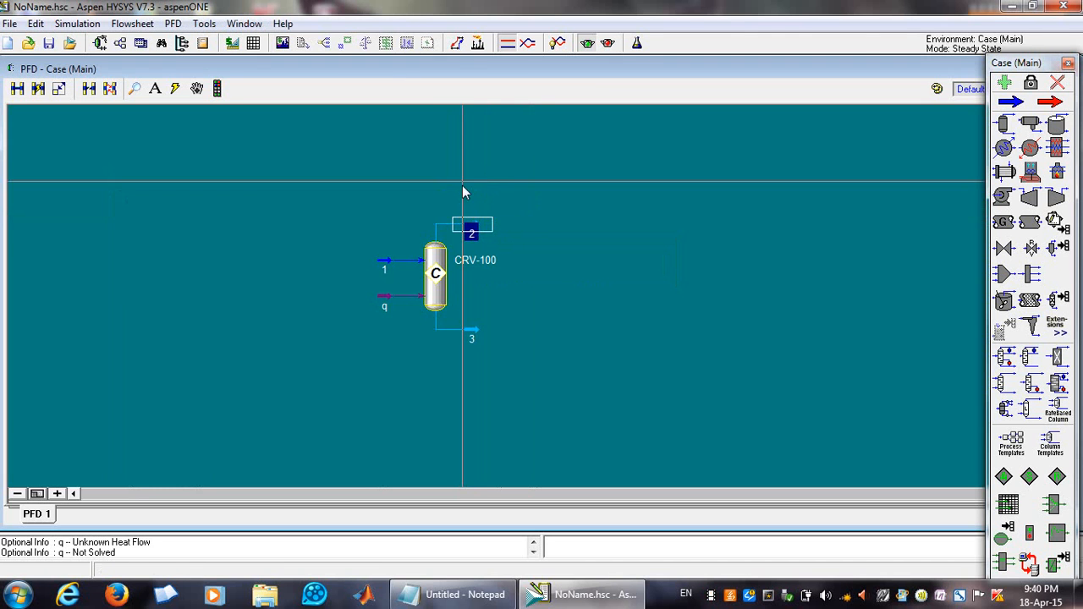
{"action": "double_click", "coordinate": [449, 222]}
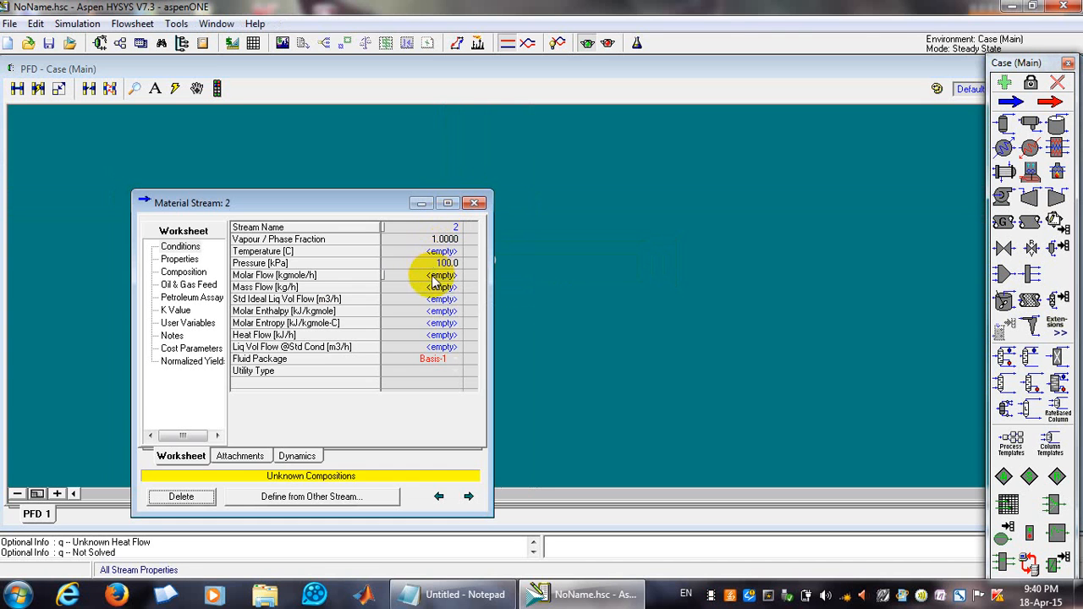
{"action": "left_click", "coordinate": [426, 252]}
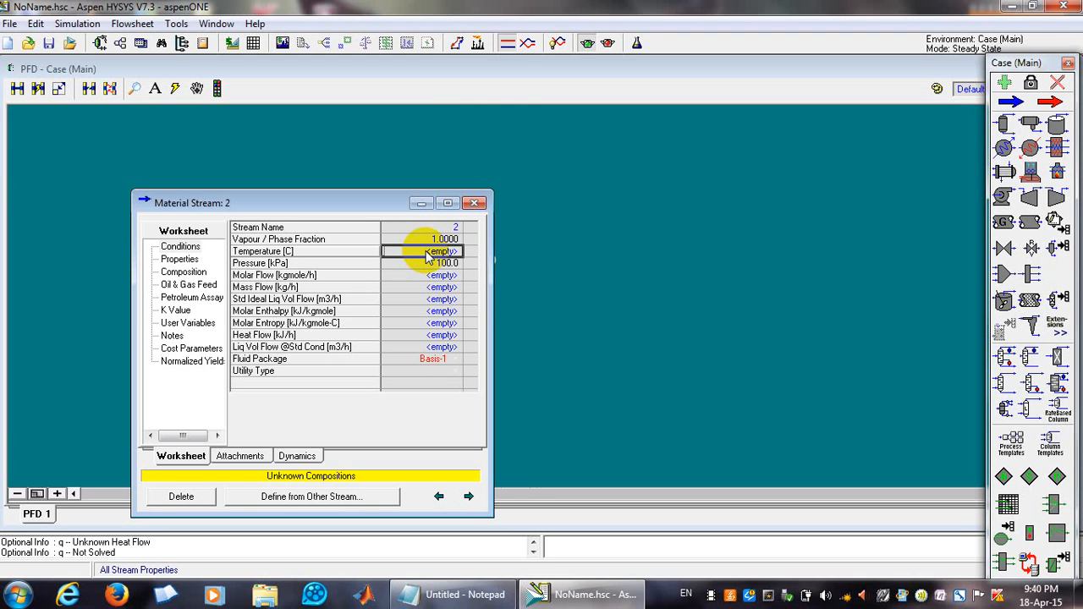
{"action": "type", "text": "2"}
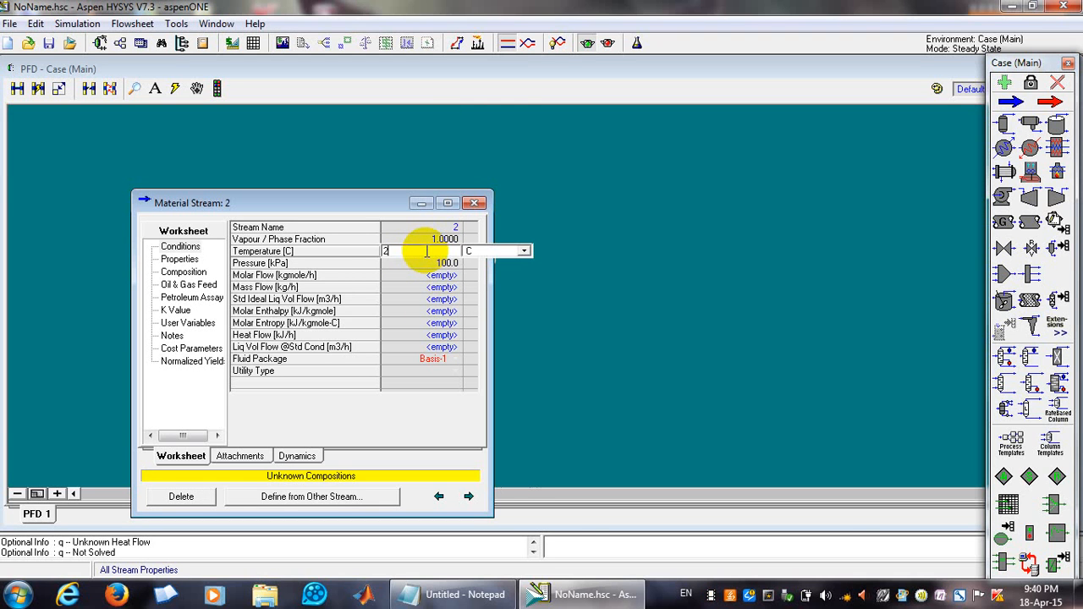
{"action": "type", "text": "5"}
{"action": "key", "text": "Return"}
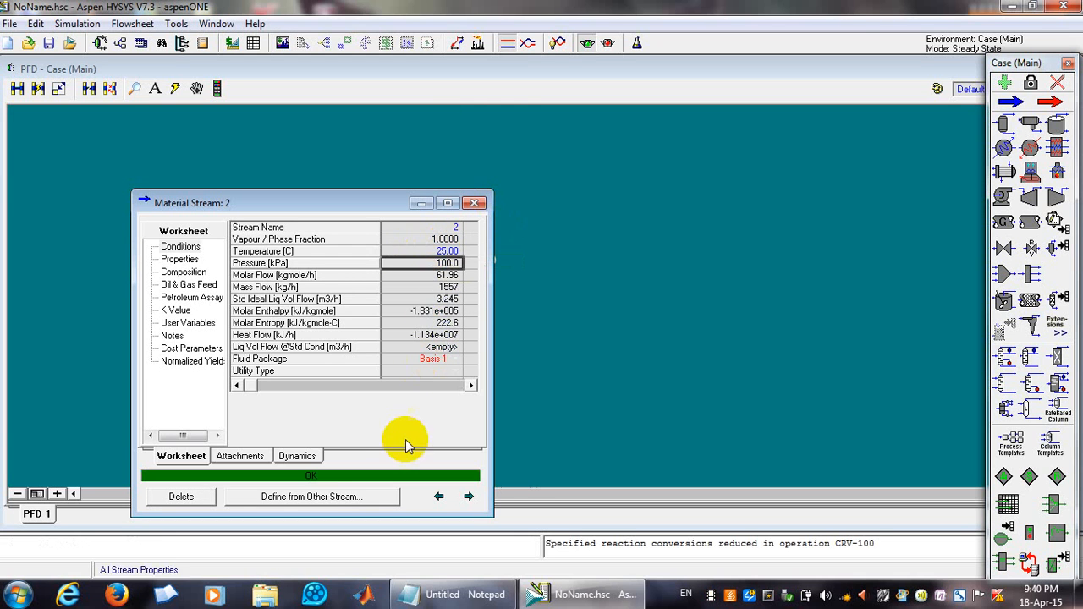
{"action": "left_click", "coordinate": [475, 203]}
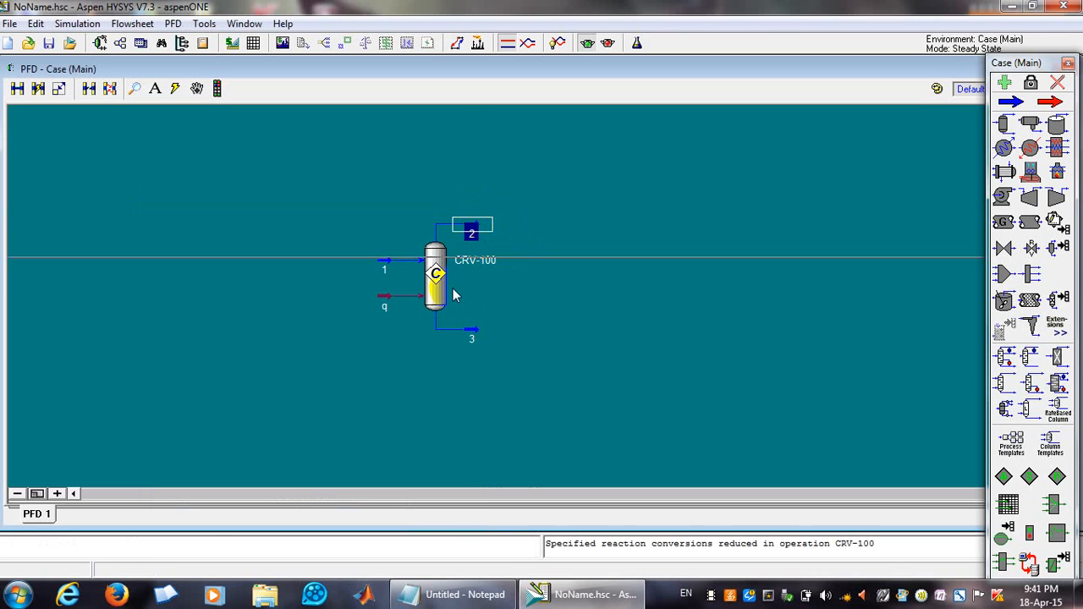
Open conversion reactor CRV-100 and go to its Parameters page.
{"action": "double_click", "coordinate": [434, 301]}
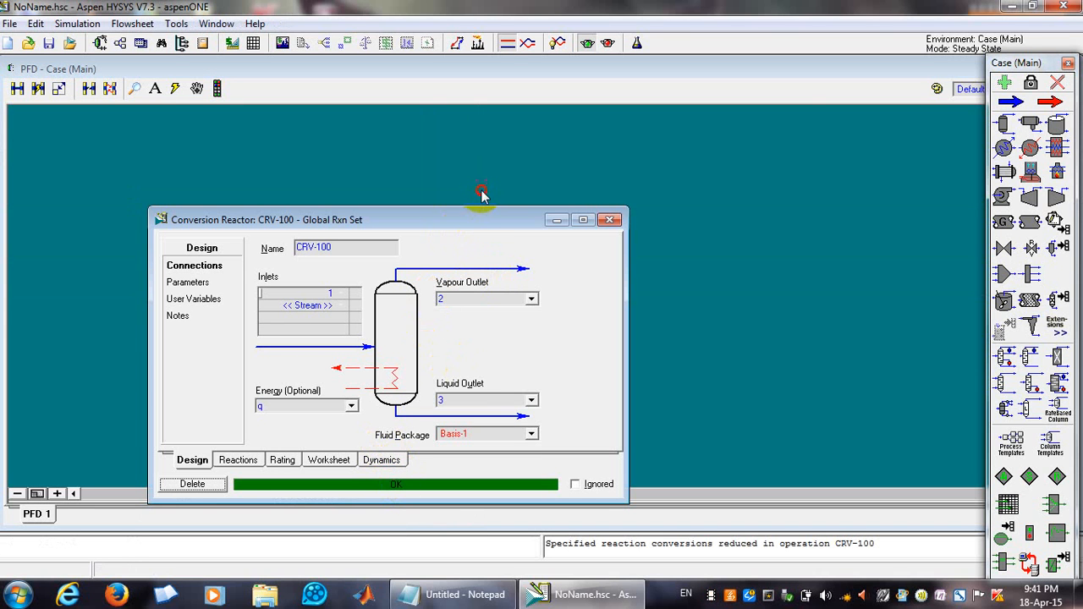
{"action": "left_click_drag", "start_coordinate": [461, 229], "coordinate": [505, 158]}
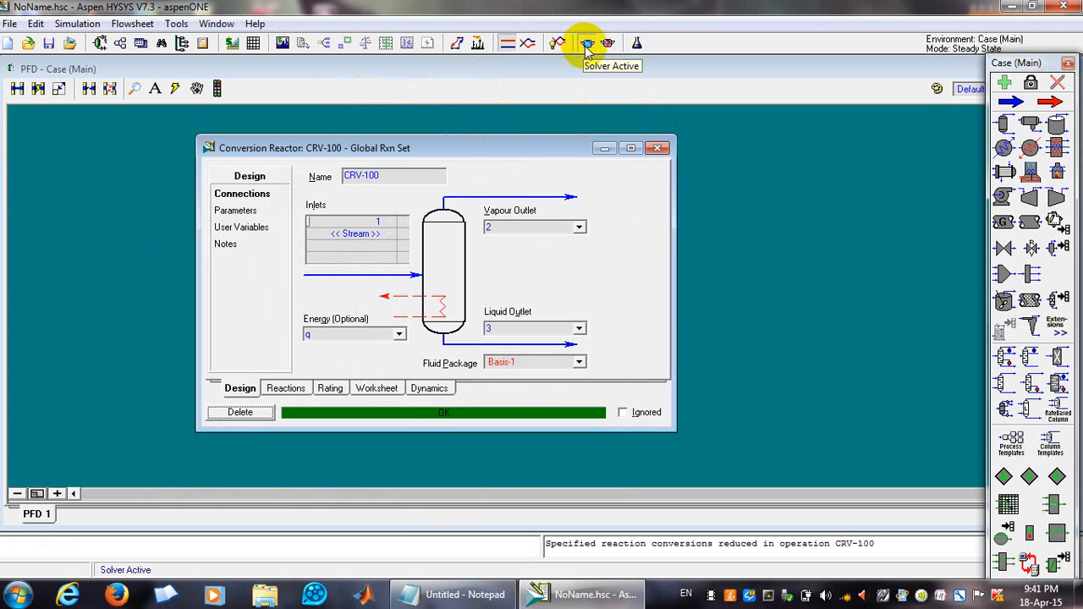
{"action": "left_click", "coordinate": [657, 148]}
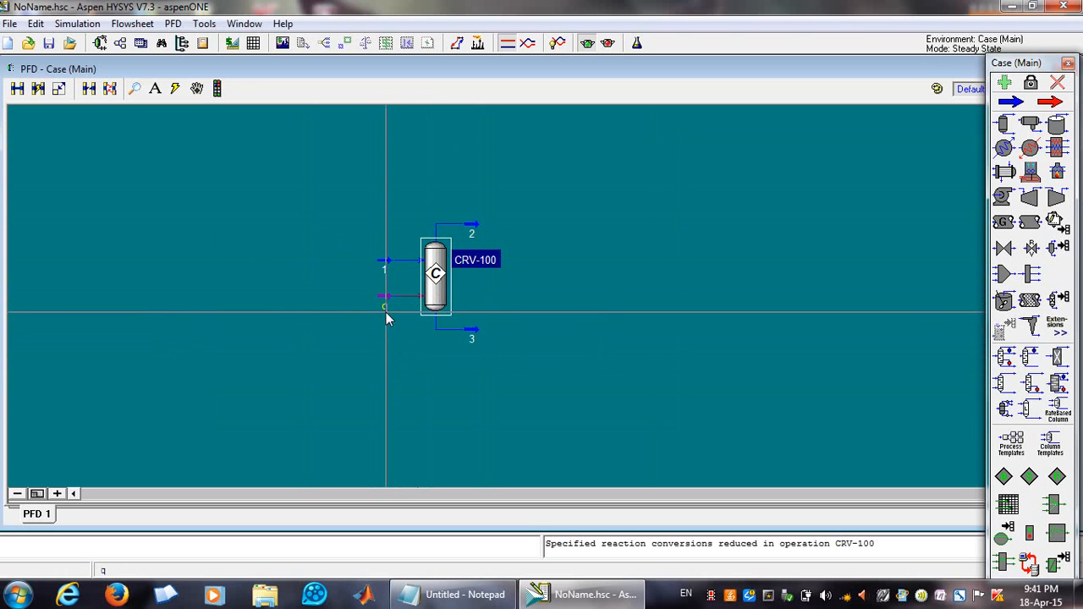
{"action": "mouse_move", "coordinate": [389, 305]}
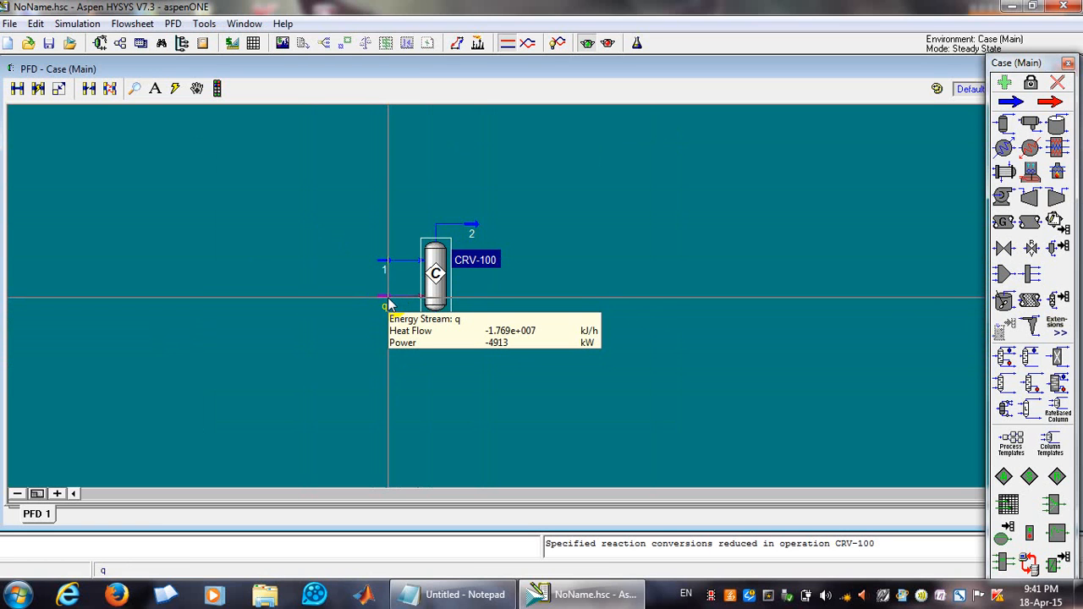
{"action": "double_click", "coordinate": [432, 303]}
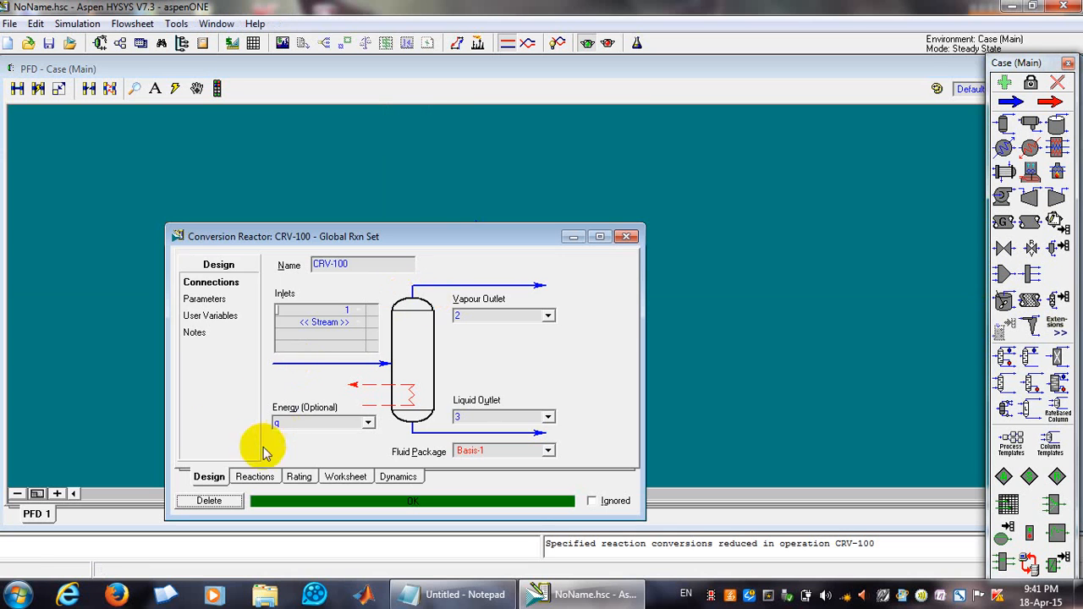
{"action": "left_click", "coordinate": [206, 302]}
{"action": "mouse_move", "coordinate": [351, 421]}
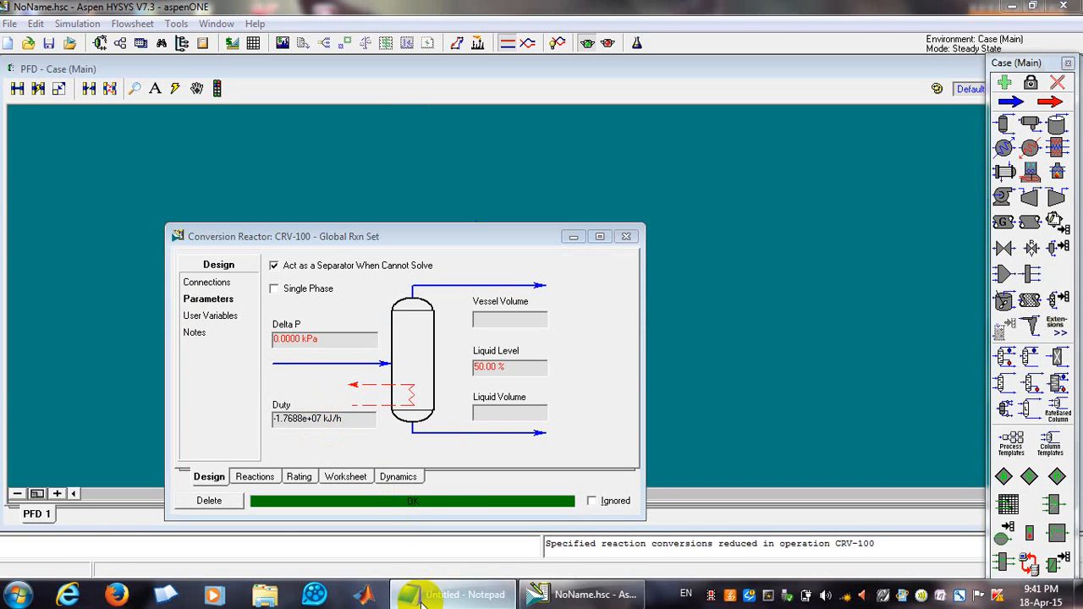
Copy the reactor duty and paste it into the Notepad file below the combustion equation.
{"action": "left_click", "coordinate": [465, 595]}
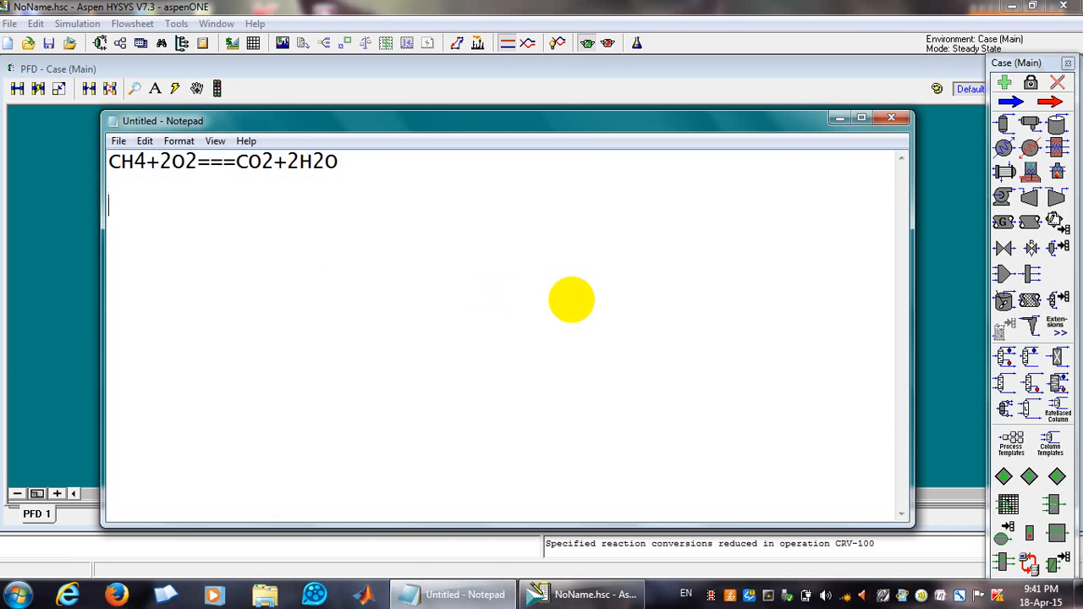
{"action": "left_click", "coordinate": [582, 594]}
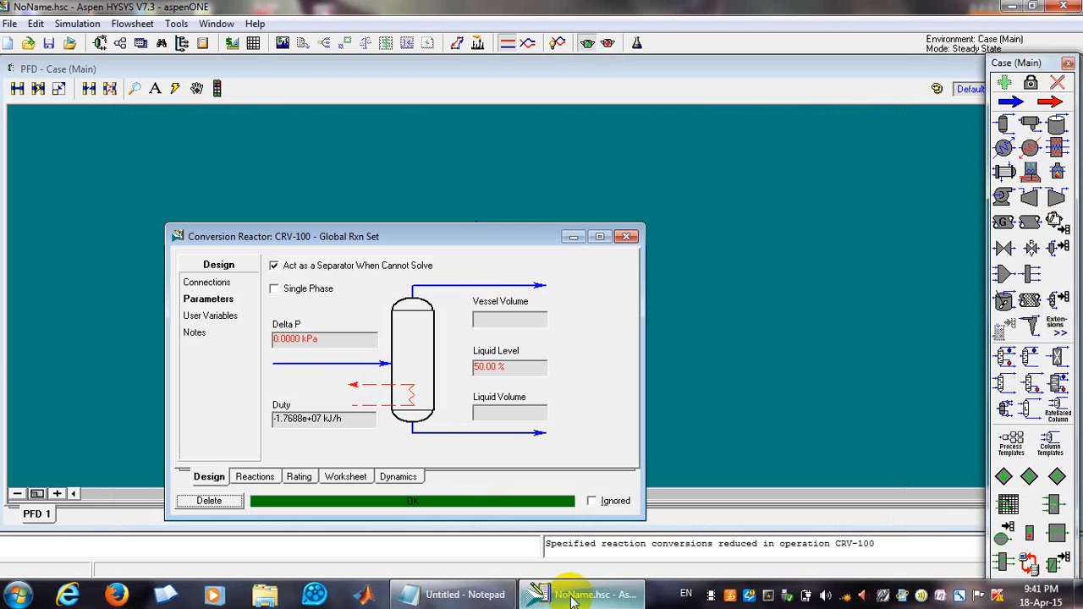
{"action": "left_click", "coordinate": [304, 419]}
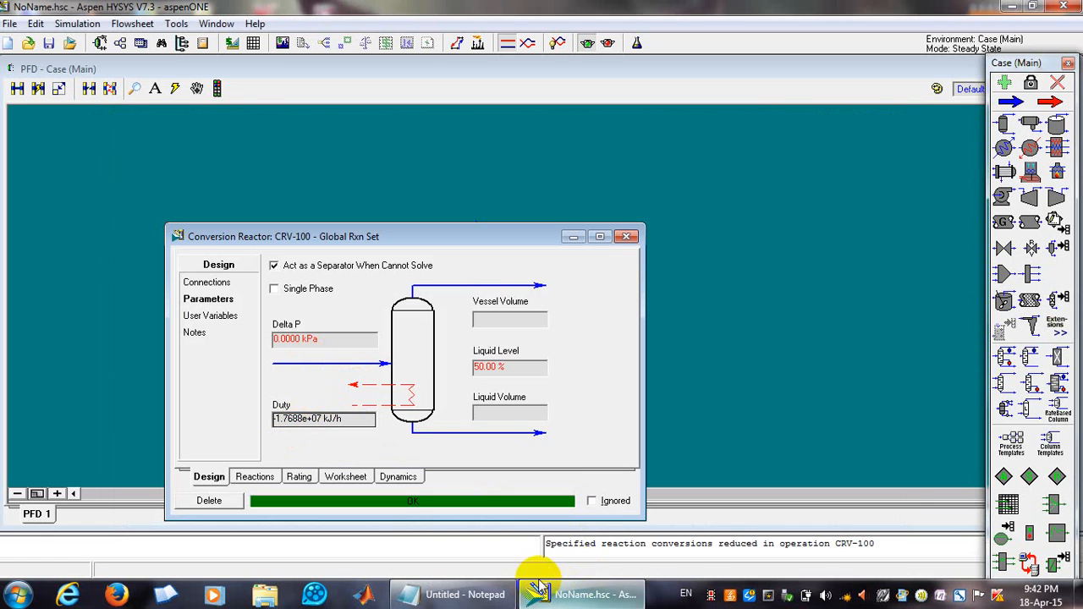
{"action": "left_click", "coordinate": [477, 592]}
{"action": "type", "text": "-17688057.7204762"}
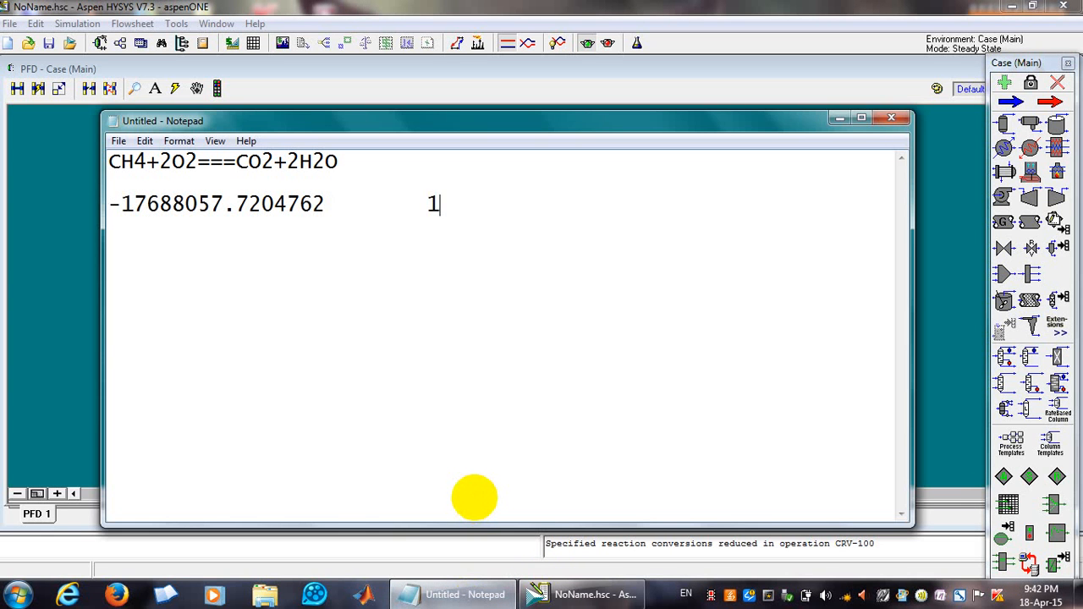
{"action": "left_click", "coordinate": [354, 12]}
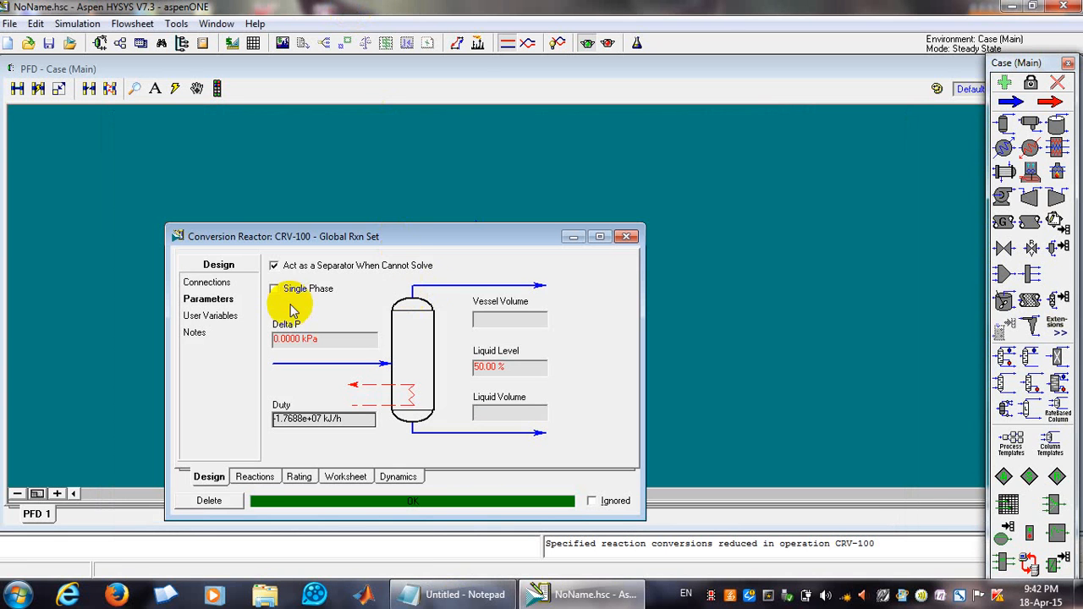
Set reaction Rxn-1's conversion Co to 50 from the reactor's reactions page and close the reaction view.
{"action": "left_click", "coordinate": [213, 283]}
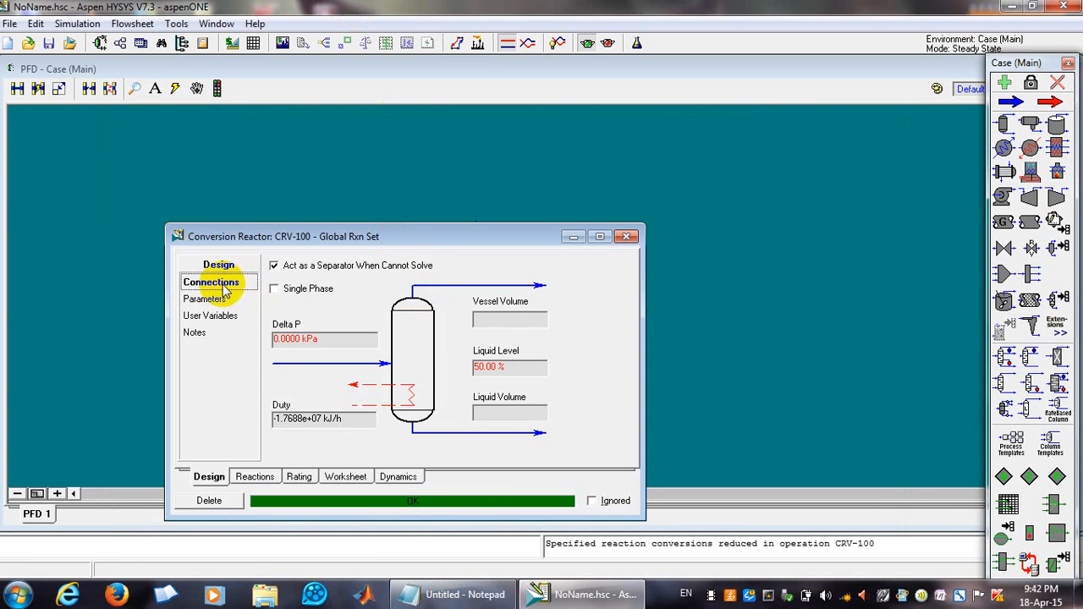
{"action": "left_click", "coordinate": [253, 477]}
{"action": "left_click", "coordinate": [550, 307]}
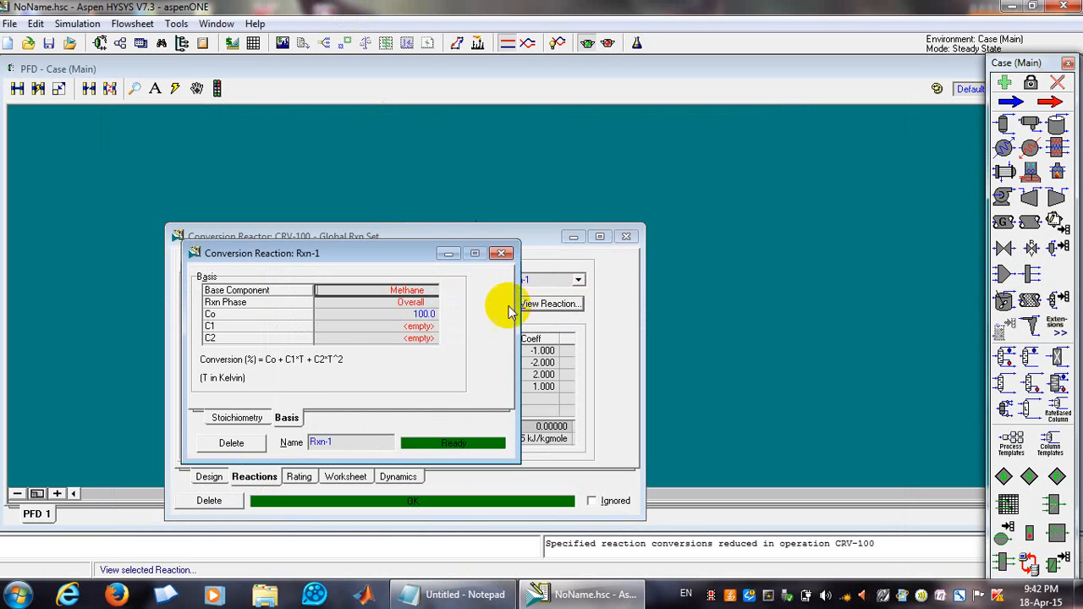
{"action": "left_click", "coordinate": [415, 316]}
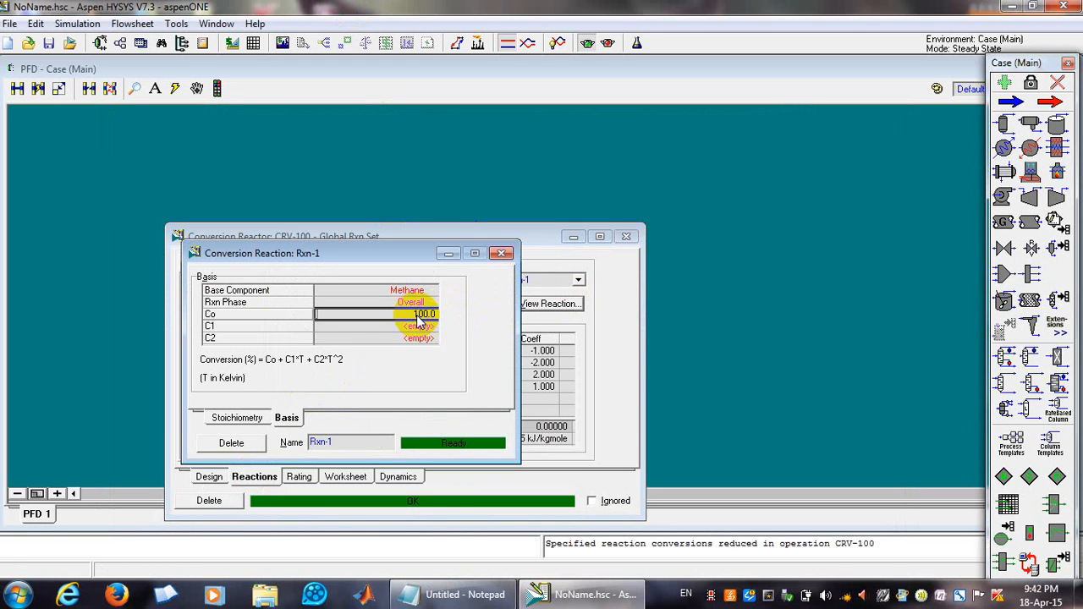
{"action": "type", "text": "50"}
{"action": "key", "text": "Return"}
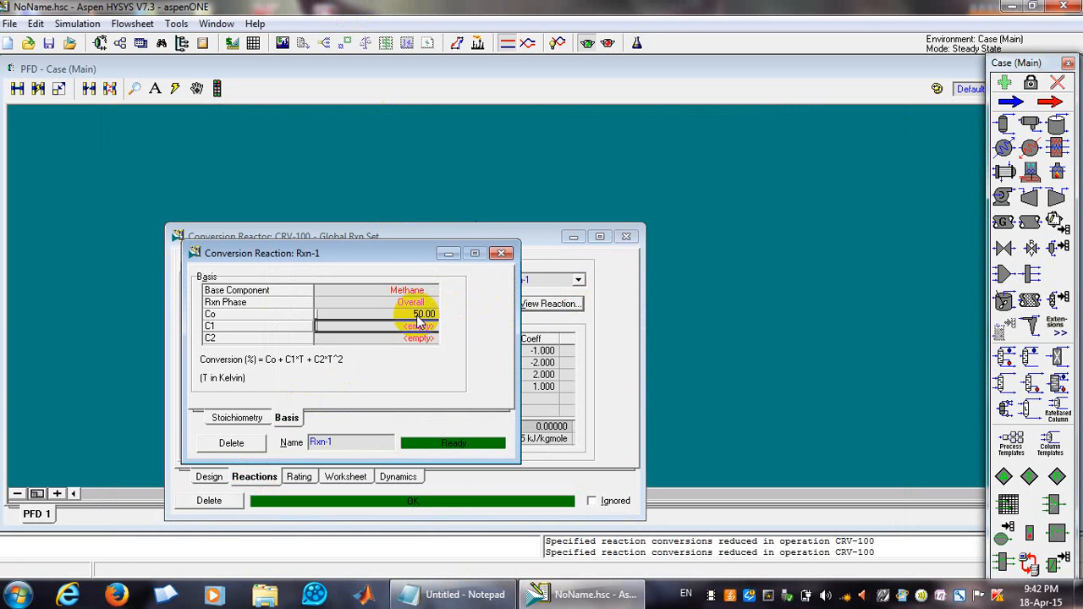
{"action": "left_click", "coordinate": [502, 253]}
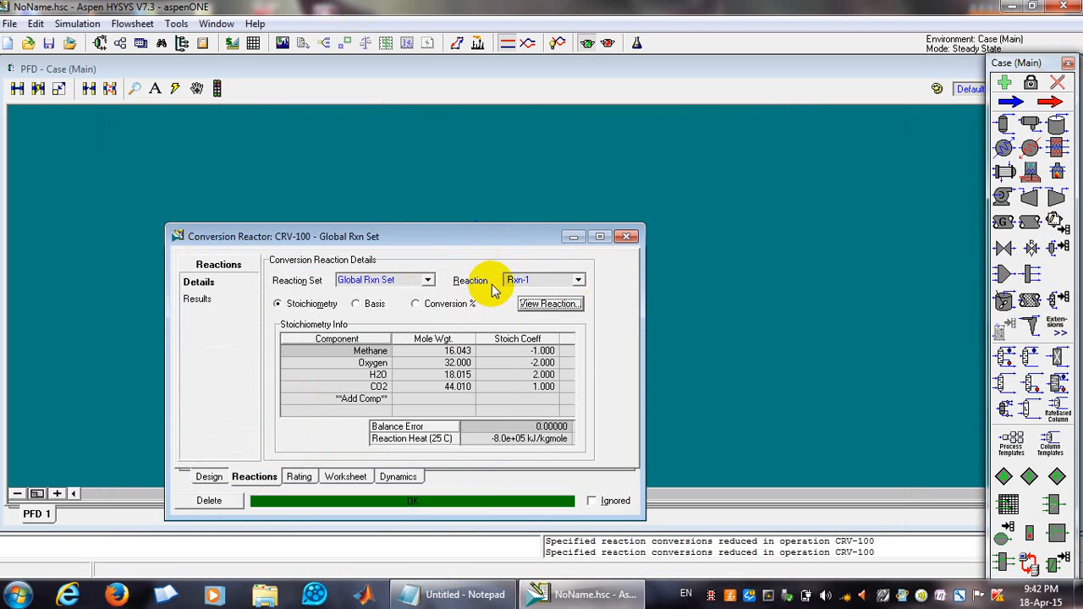
Copy the reactor duty from the Parameters page again and paste it into Notepad on a new line.
{"action": "left_click", "coordinate": [212, 479]}
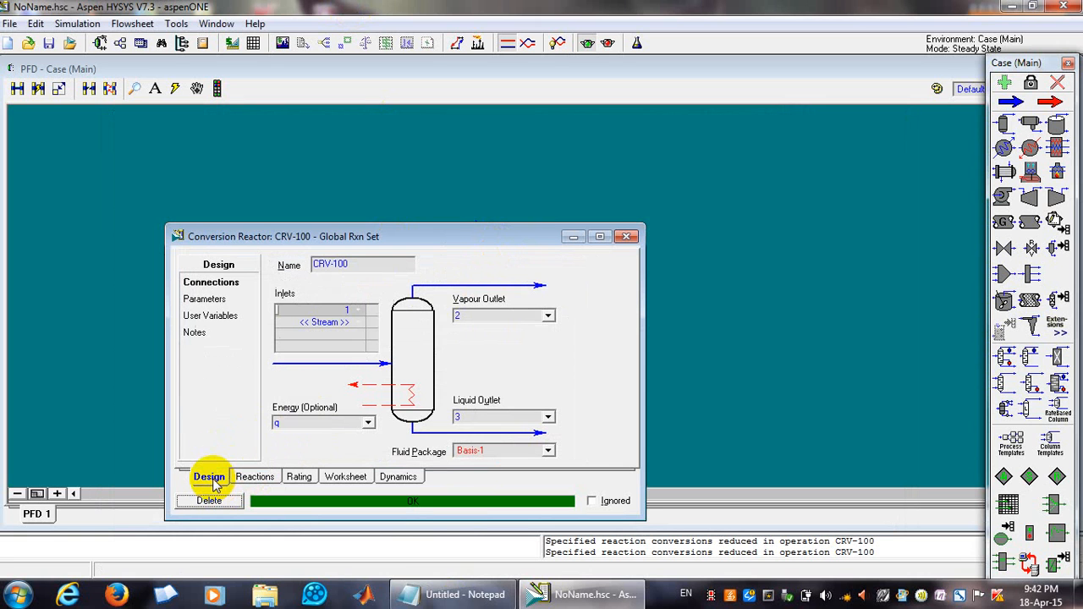
{"action": "left_click", "coordinate": [208, 299]}
{"action": "left_click", "coordinate": [300, 423]}
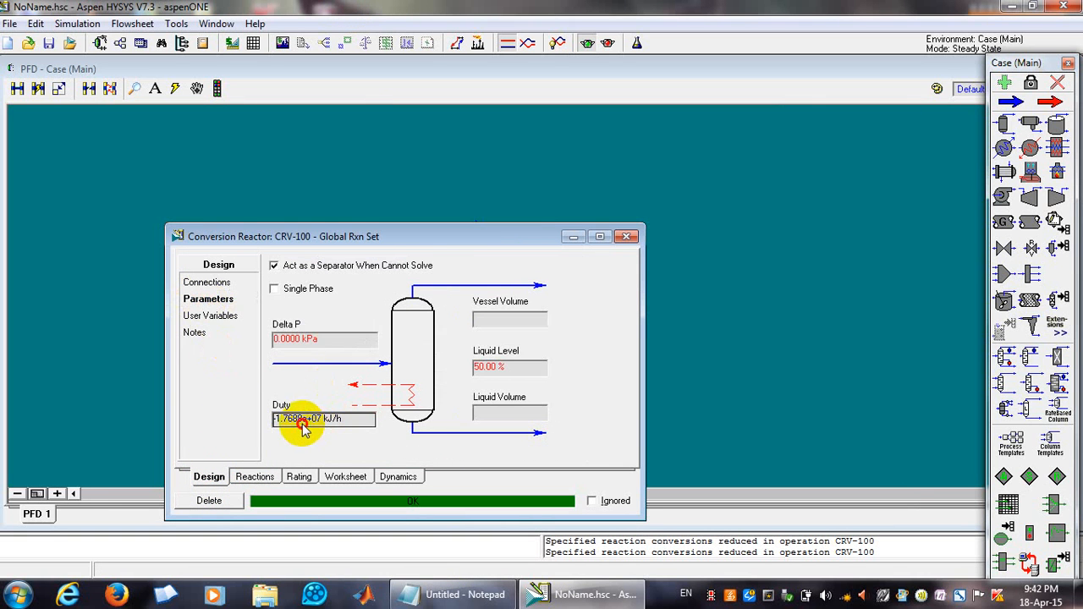
{"action": "left_click", "coordinate": [457, 594]}
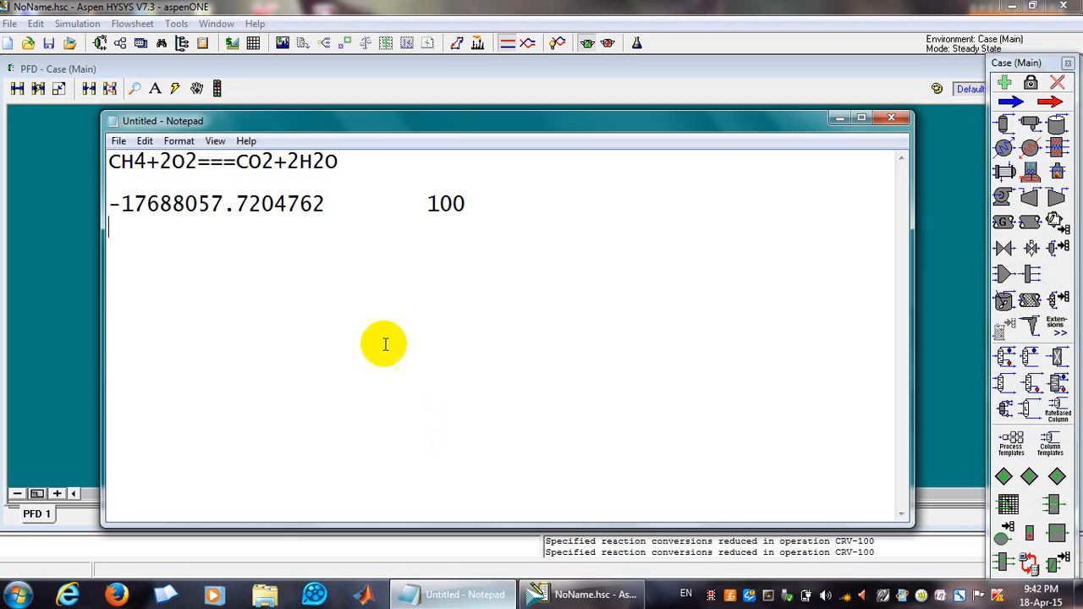
{"action": "type", "text": "-17688057.7204762"}
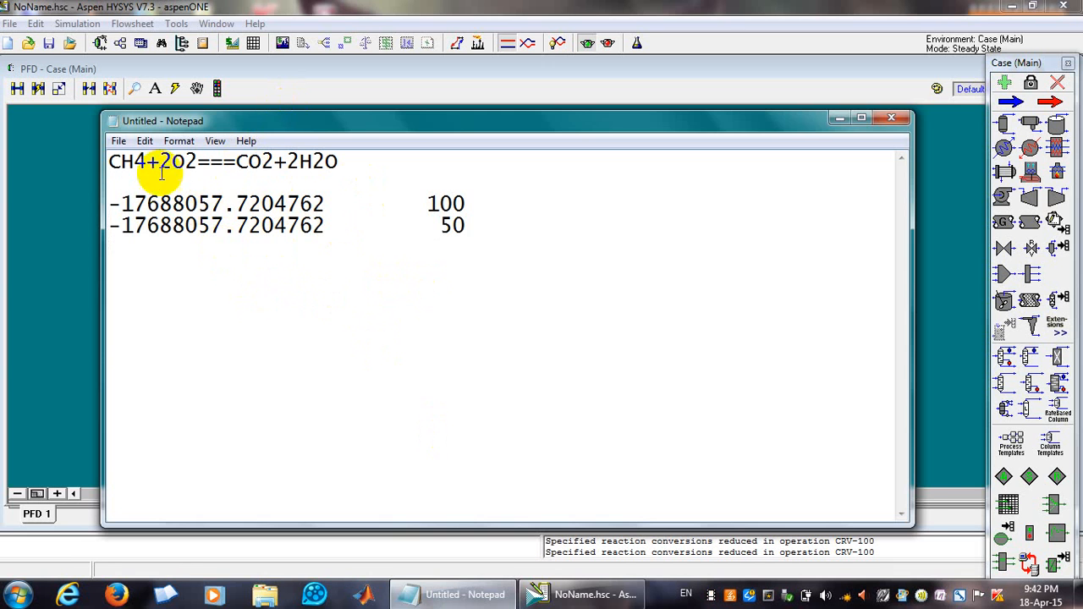
{"action": "left_click", "coordinate": [320, 11]}
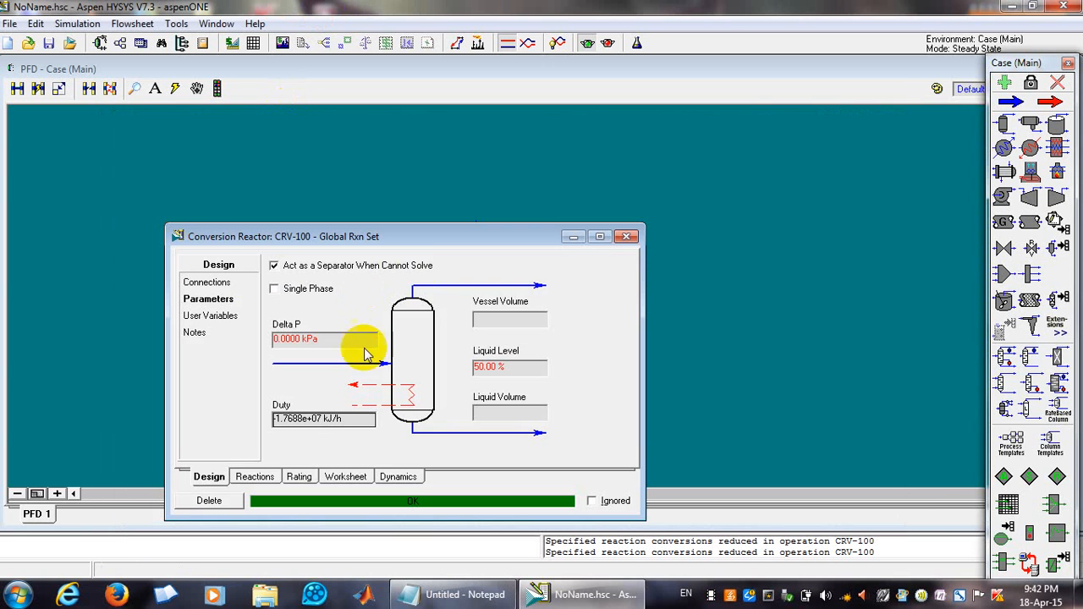
Set reaction Rxn-1's conversion Co to 10 and close the reaction view.
{"action": "left_click", "coordinate": [258, 477]}
{"action": "left_click", "coordinate": [525, 309]}
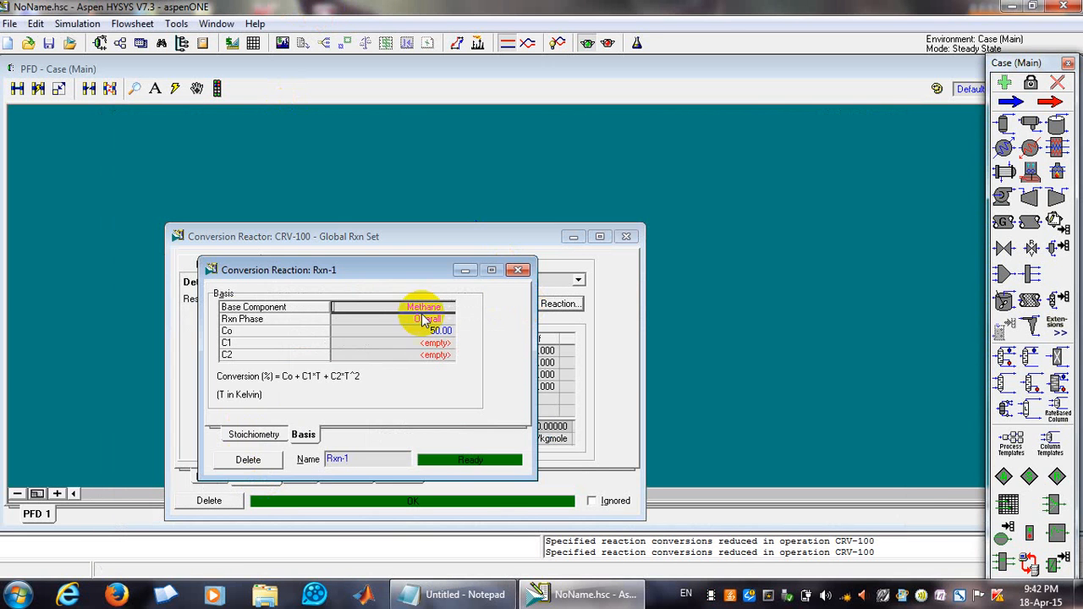
{"action": "left_click", "coordinate": [428, 331]}
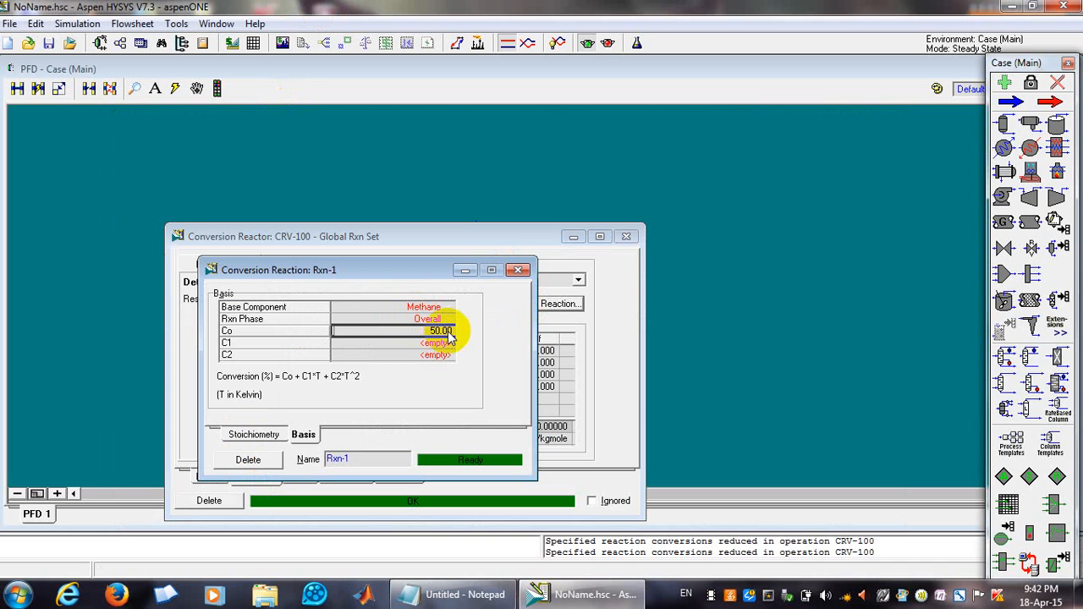
{"action": "type", "text": "10"}
{"action": "key", "text": "Return"}
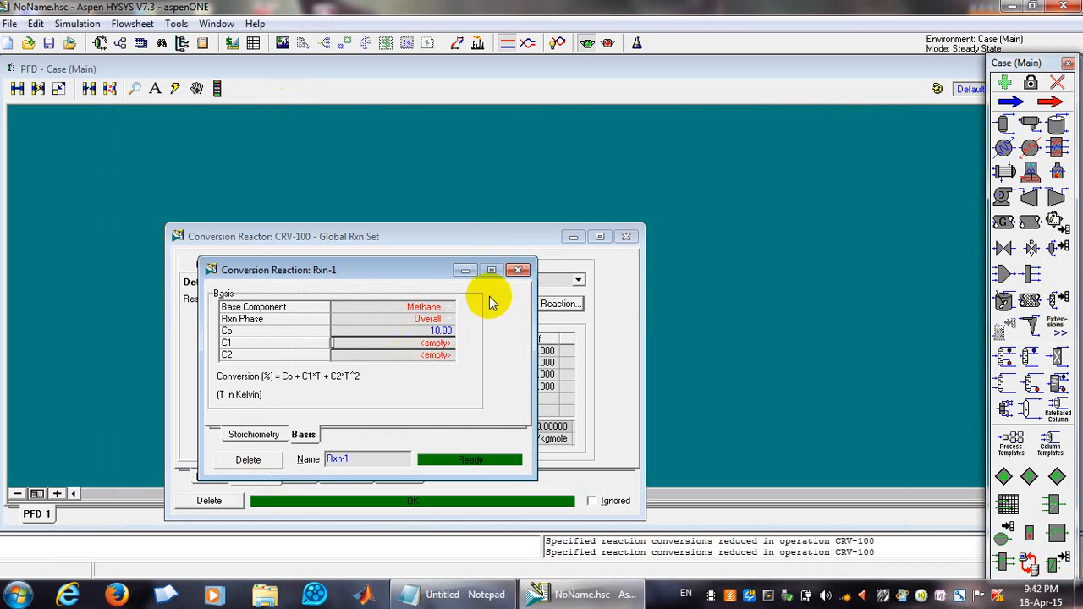
{"action": "left_click", "coordinate": [518, 269]}
Copy the updated reactor duty into Notepad and label that line with conversion 10.
{"action": "left_click", "coordinate": [209, 476]}
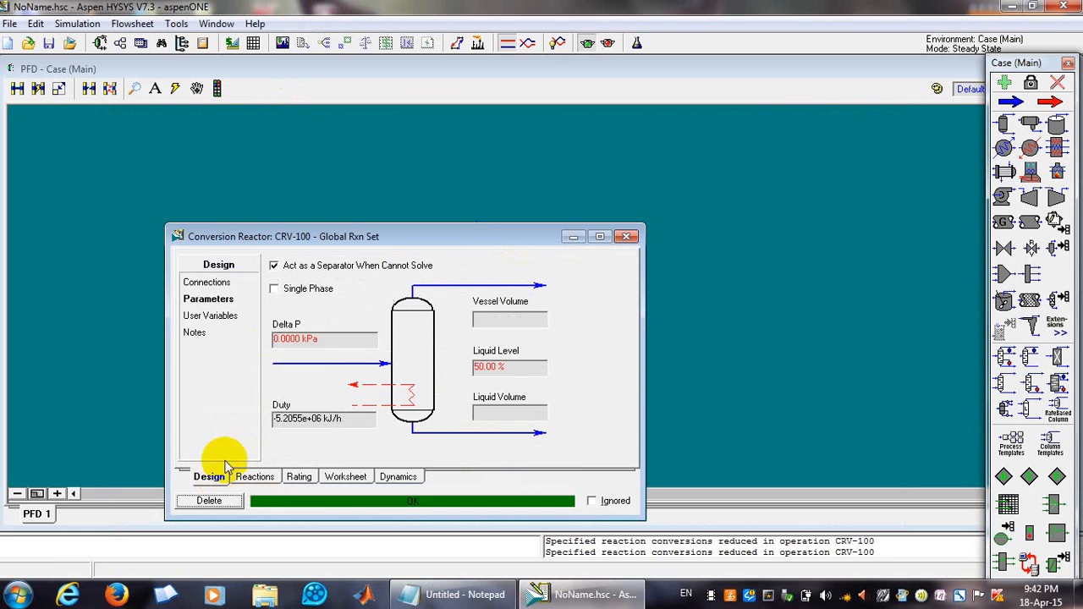
{"action": "left_click", "coordinate": [312, 425]}
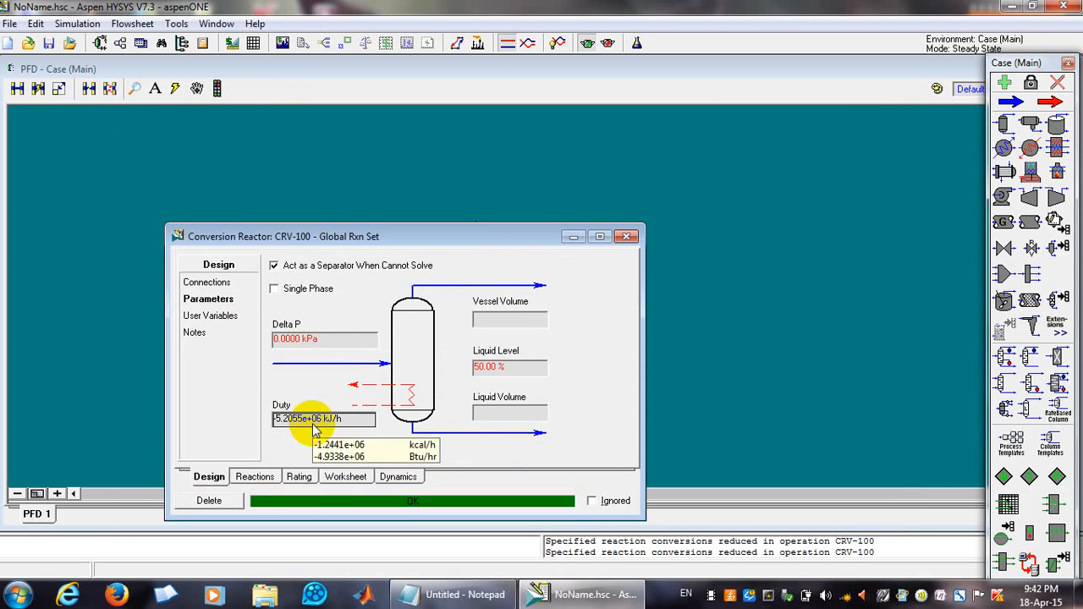
{"action": "left_click", "coordinate": [499, 594]}
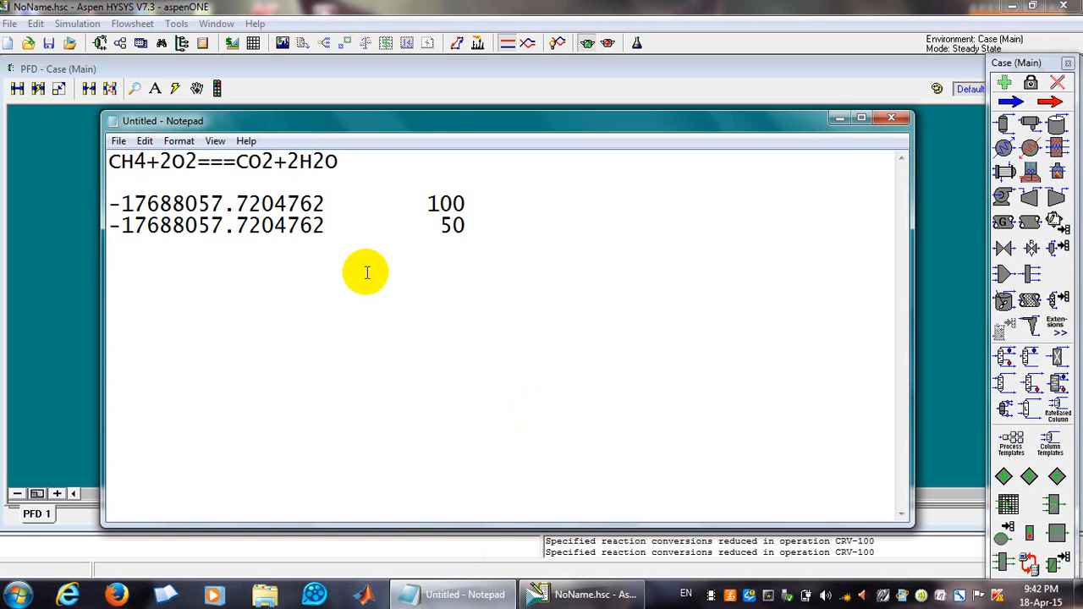
{"action": "type", "text": "-5205483.76404940"}
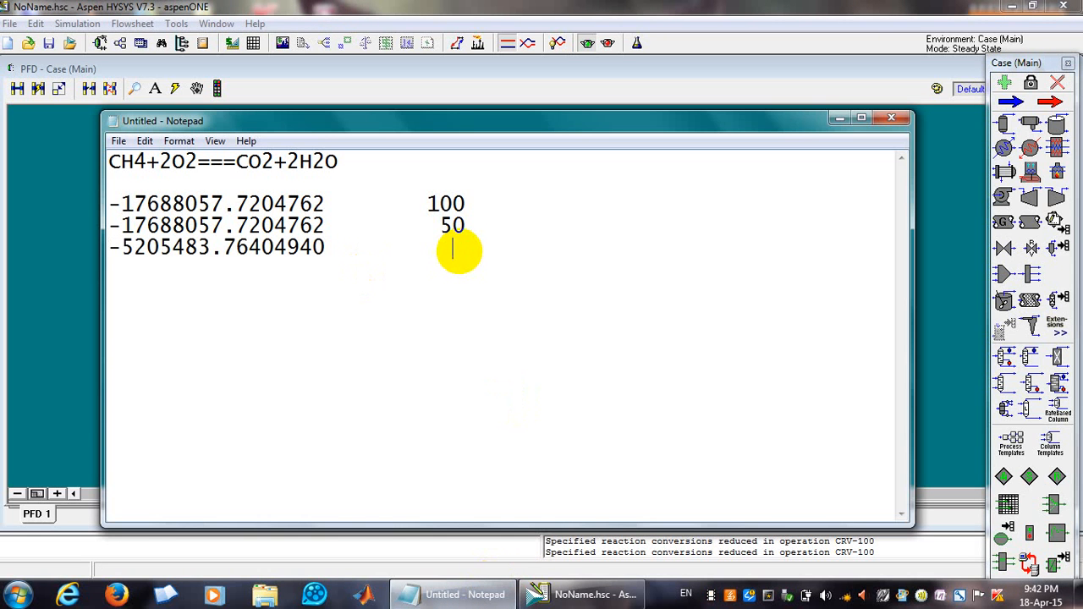
{"action": "type", "text": "10"}
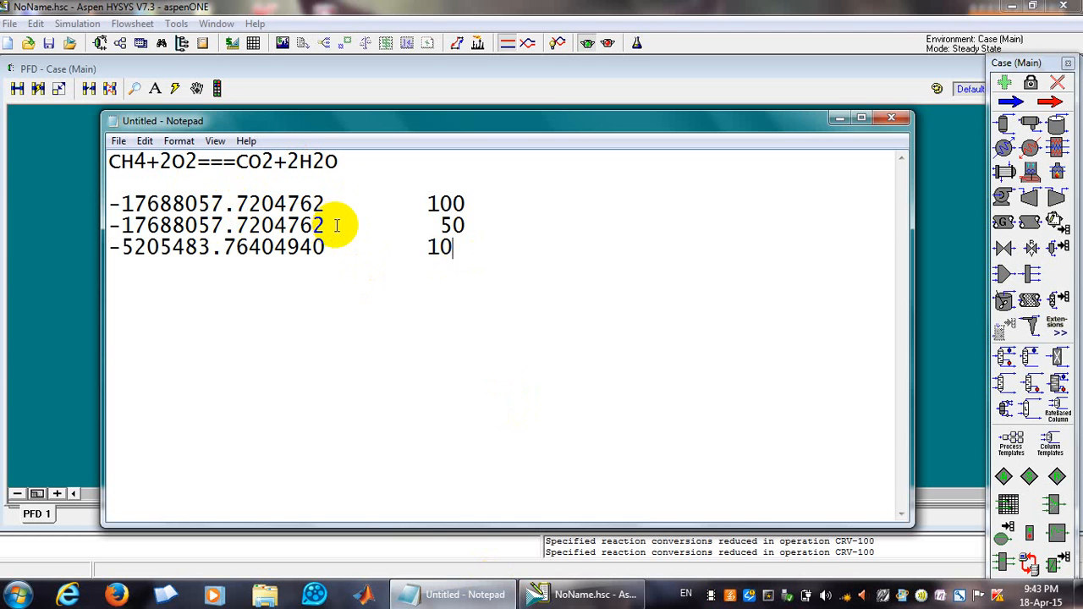
Set reaction Rxn-1's conversion Co to 25 from the reactor's reactions page and close the reaction view.
{"action": "left_click", "coordinate": [437, 248]}
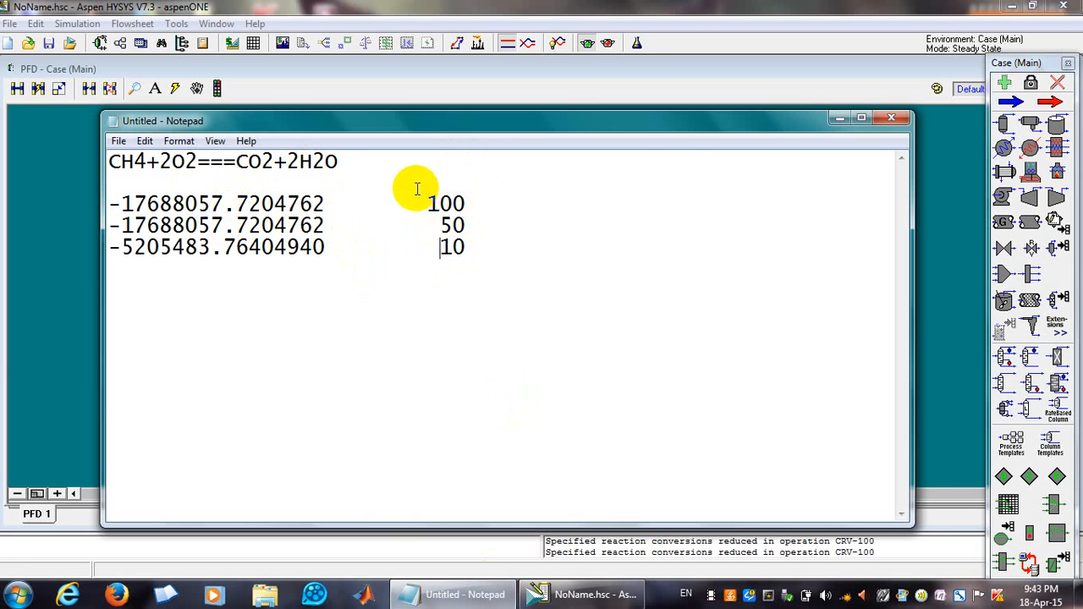
{"action": "left_click", "coordinate": [839, 119]}
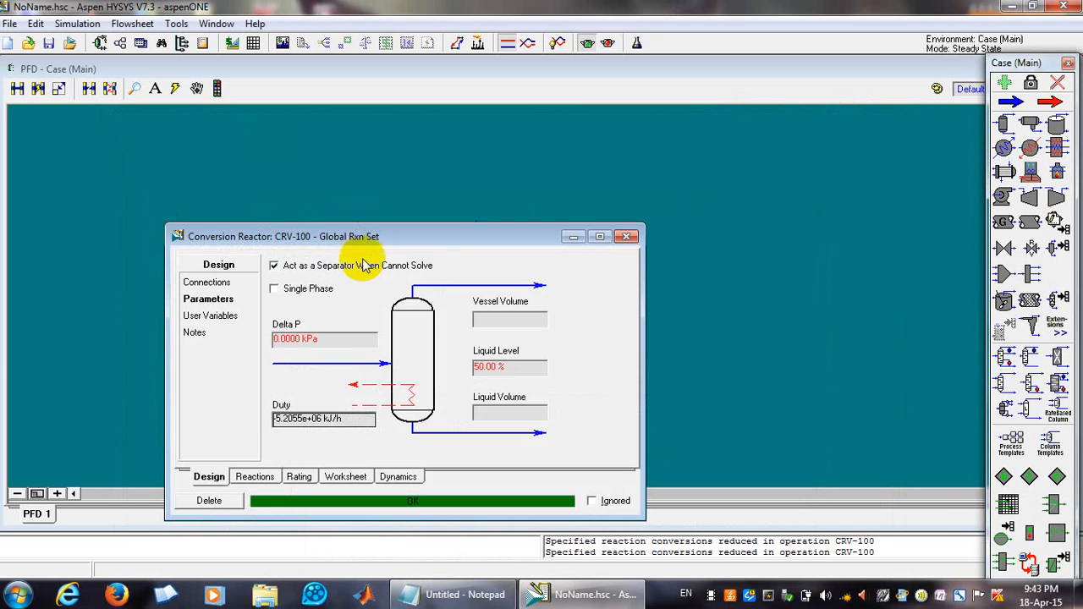
{"action": "left_click", "coordinate": [247, 479]}
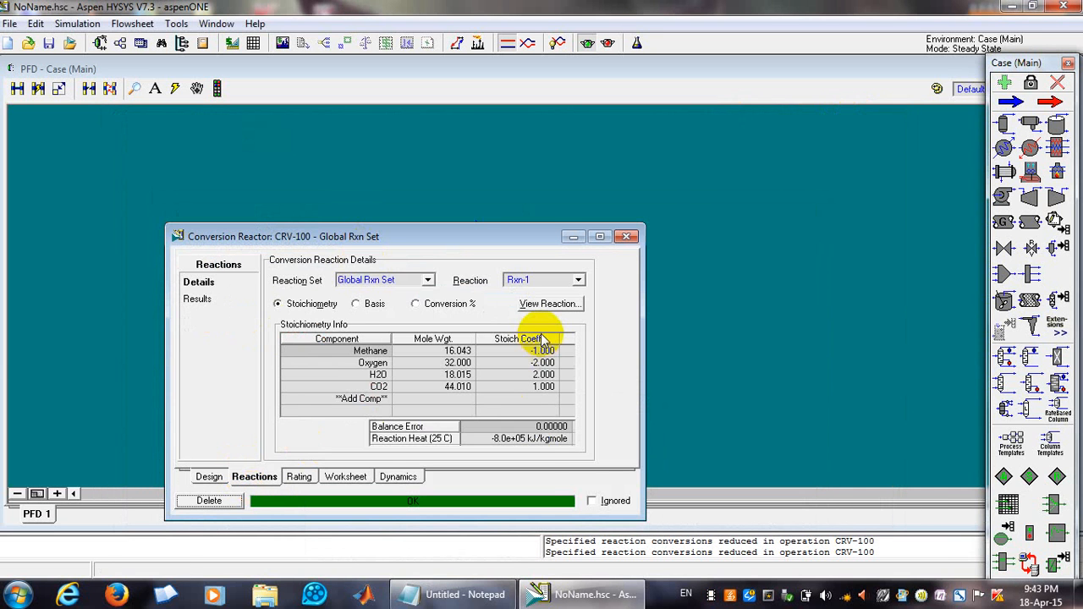
{"action": "left_click", "coordinate": [546, 303]}
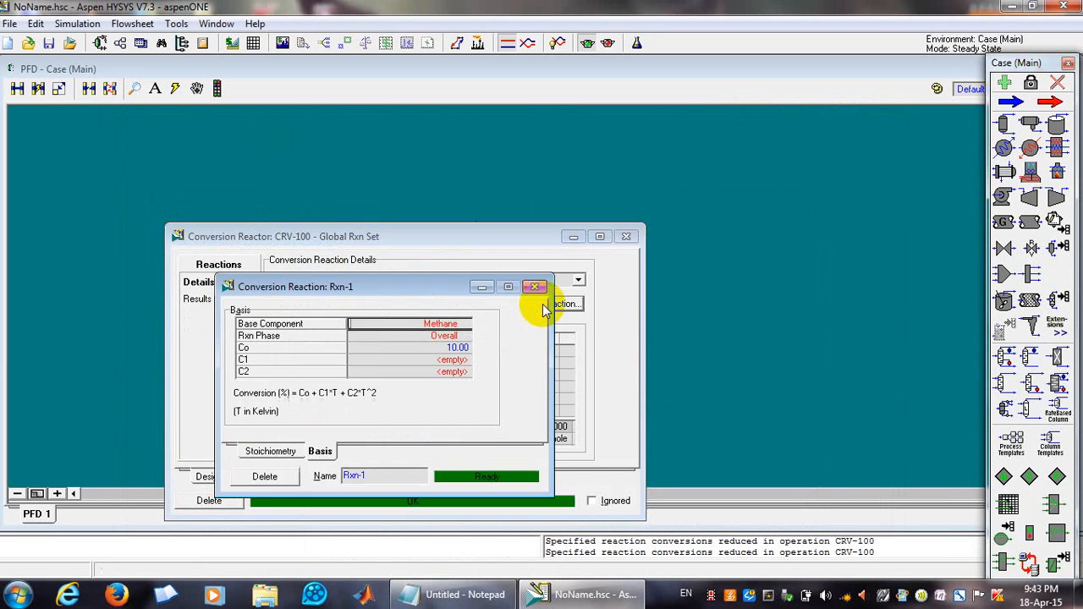
{"action": "left_click", "coordinate": [455, 349]}
{"action": "type", "text": "20"}
{"action": "key", "text": "Return"}
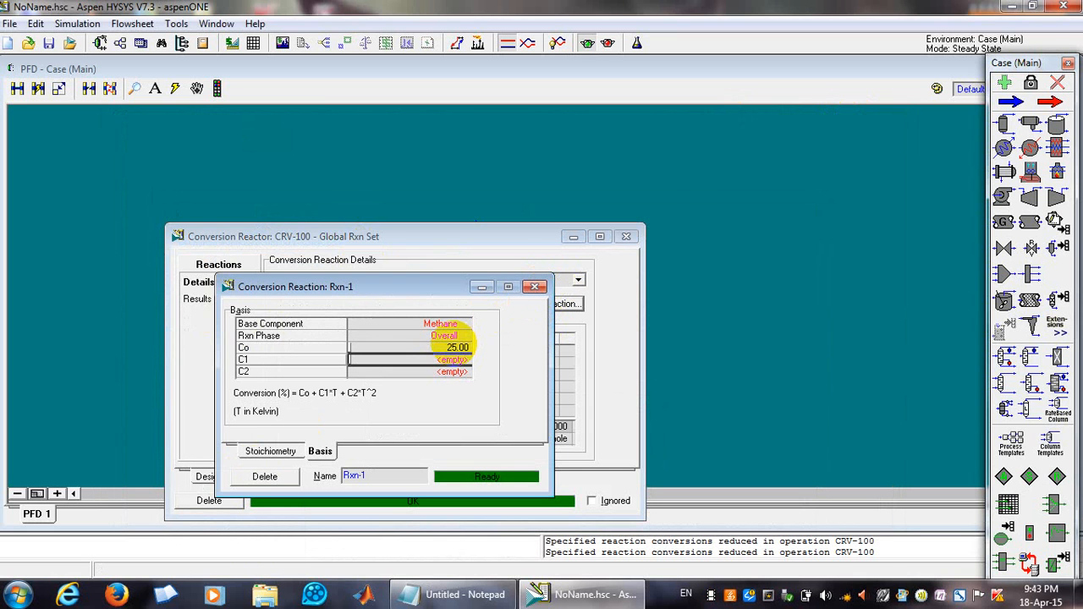
{"action": "left_click", "coordinate": [449, 348]}
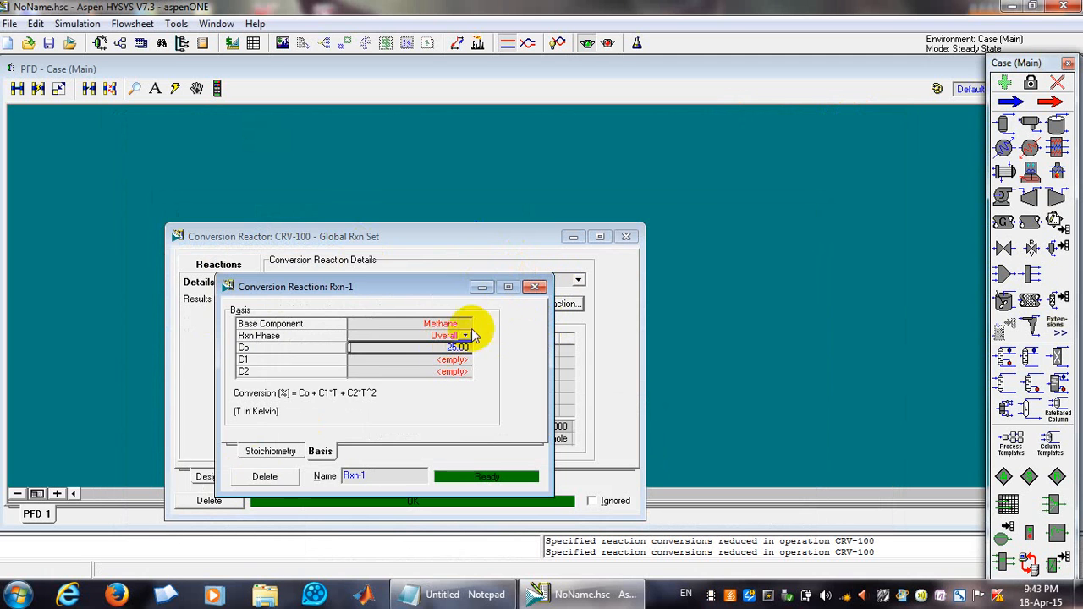
{"action": "left_click", "coordinate": [534, 287]}
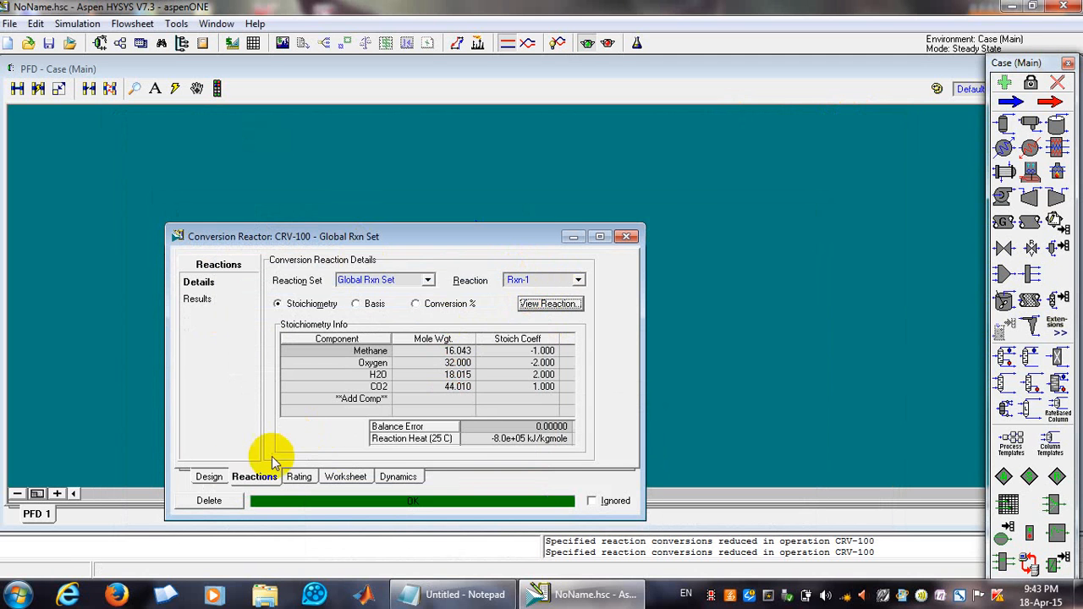
Open the reactor's Design Parameters page to check the updated duty.
{"action": "left_click", "coordinate": [209, 477]}
{"action": "mouse_move", "coordinate": [307, 425]}
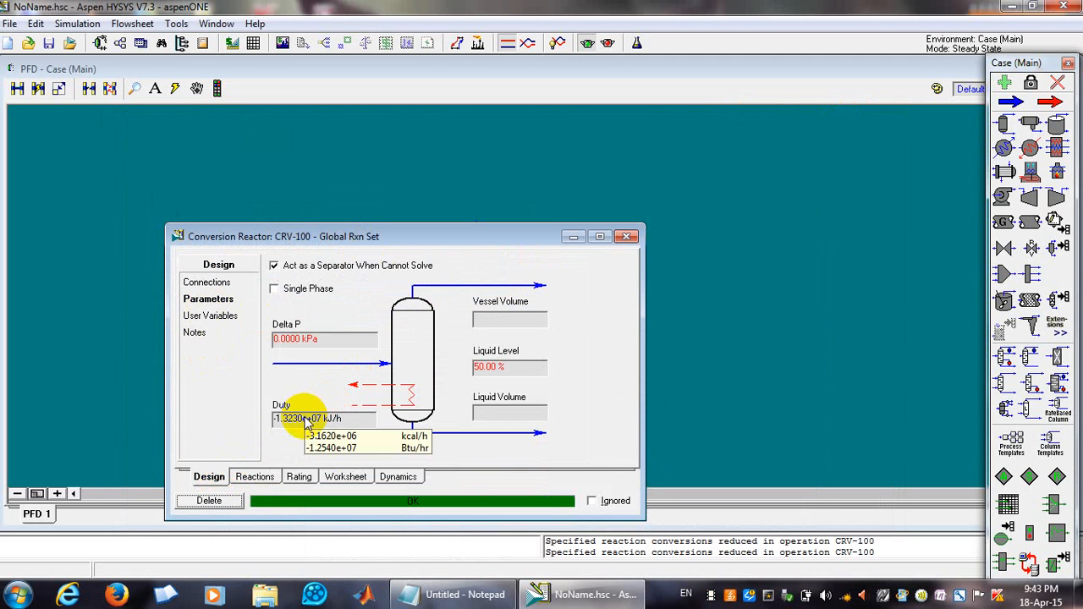